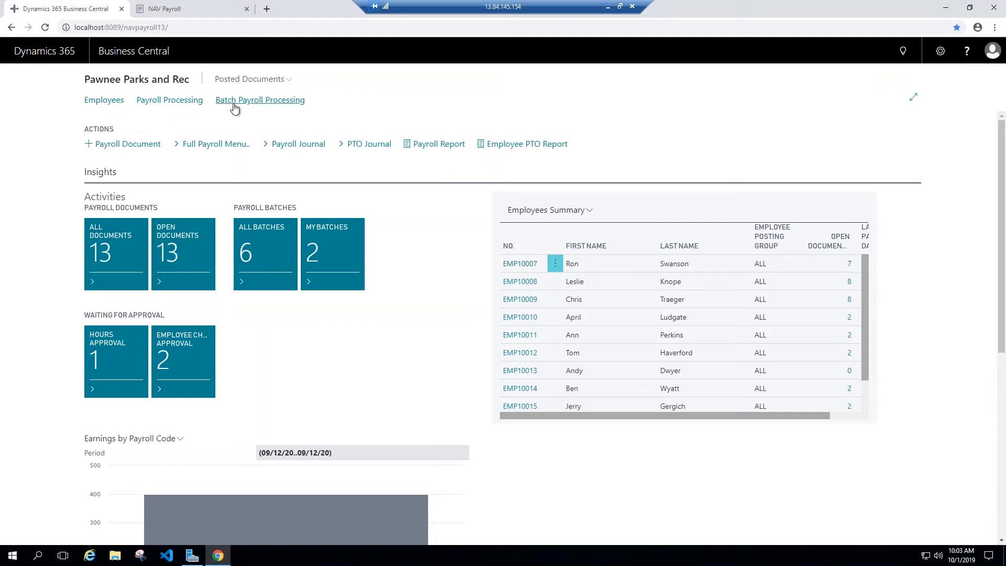
Step: Open the first employee's payroll card from the Payroll Employees list in the full payroll menu
{"action": "left_click", "coordinate": [211, 146]}
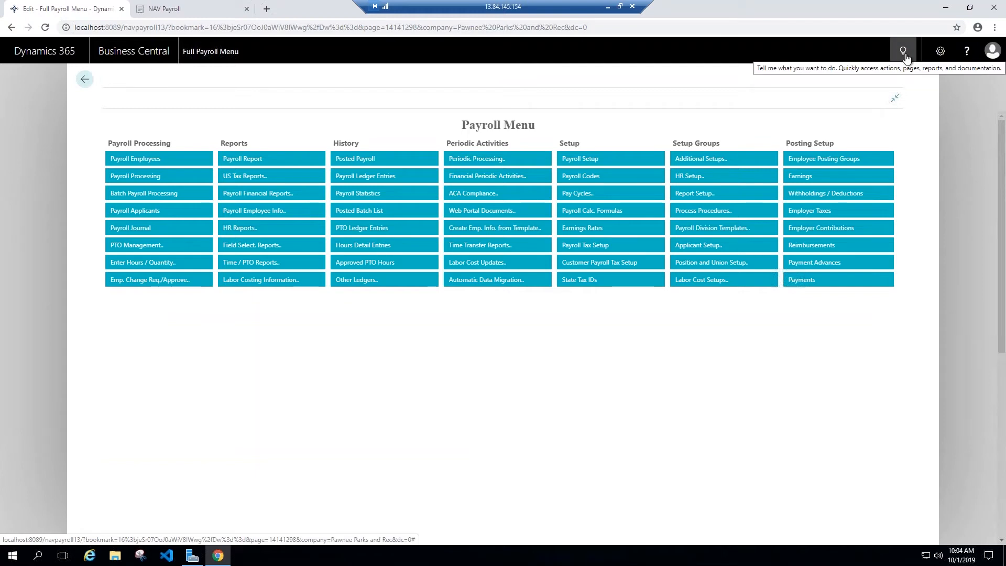
{"action": "left_click", "coordinate": [153, 163]}
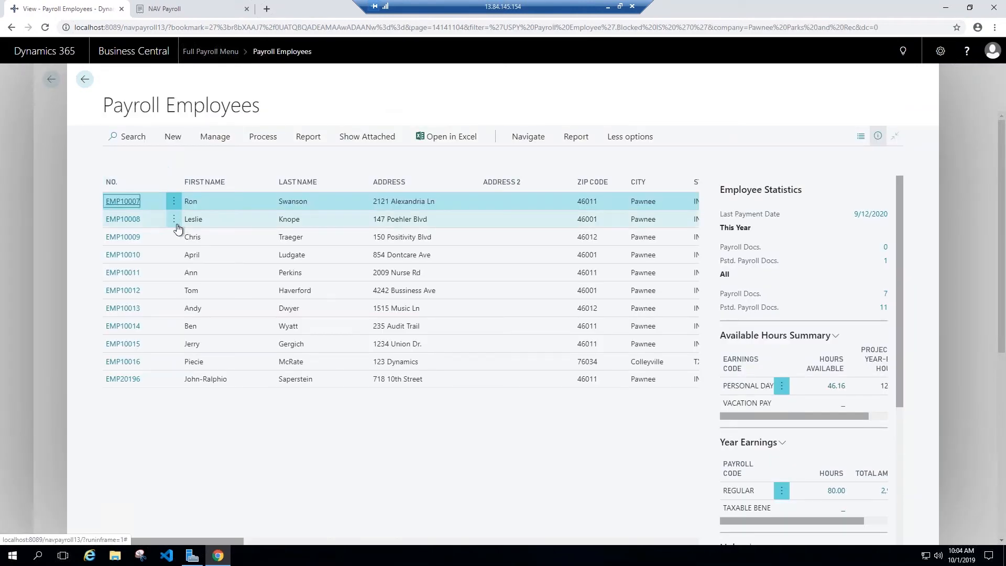
{"action": "left_click", "coordinate": [131, 207]}
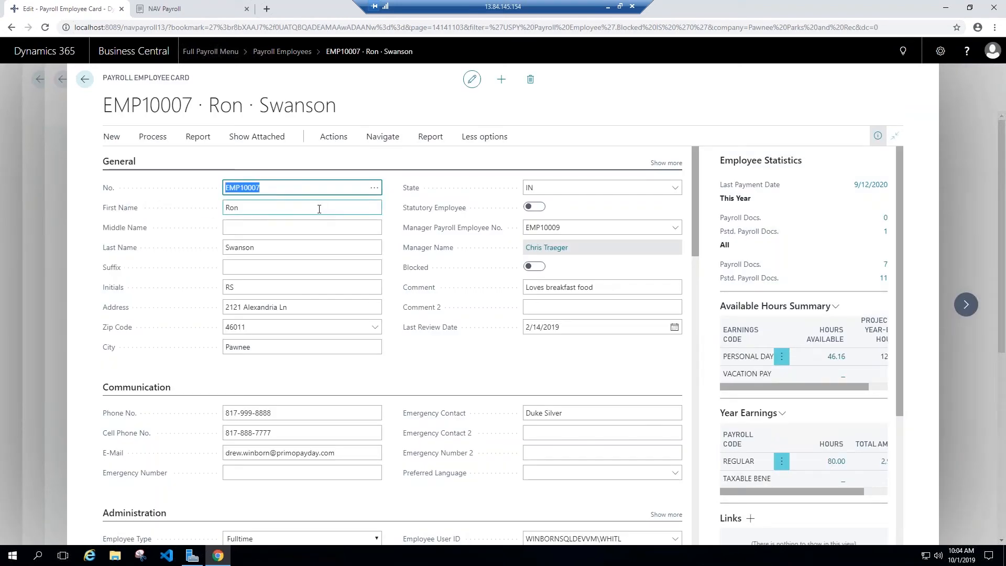
Step: Look over the employee card's layout and examine its General and Communication sections
{"action": "scroll", "coordinate": [426, 254], "scroll_direction": "down", "scroll_amount": 5}
{"action": "scroll", "coordinate": [427, 254], "scroll_direction": "down", "scroll_amount": 11}
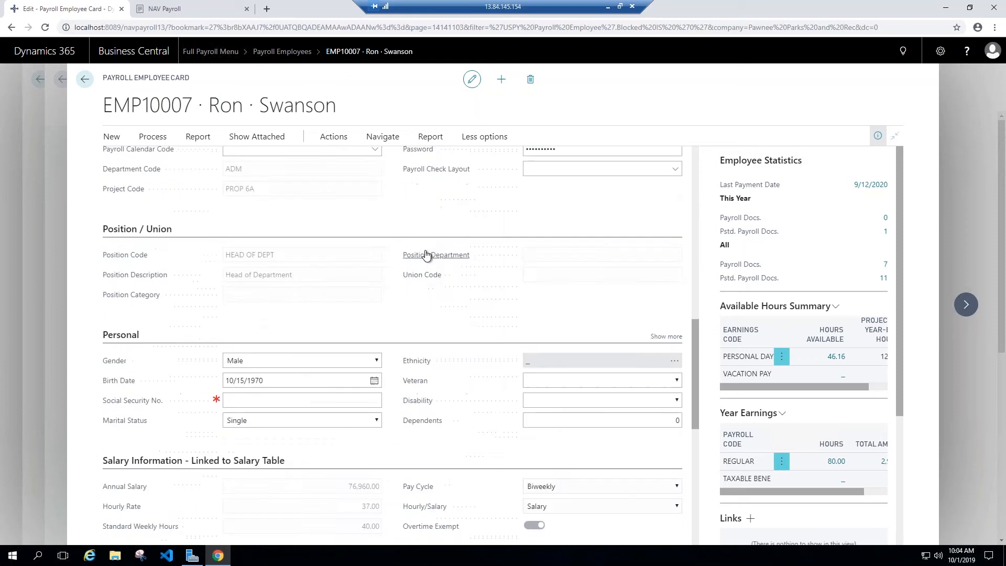
{"action": "scroll", "coordinate": [427, 254], "scroll_direction": "up", "scroll_amount": 4}
{"action": "scroll", "coordinate": [323, 227], "scroll_direction": "up", "scroll_amount": 12}
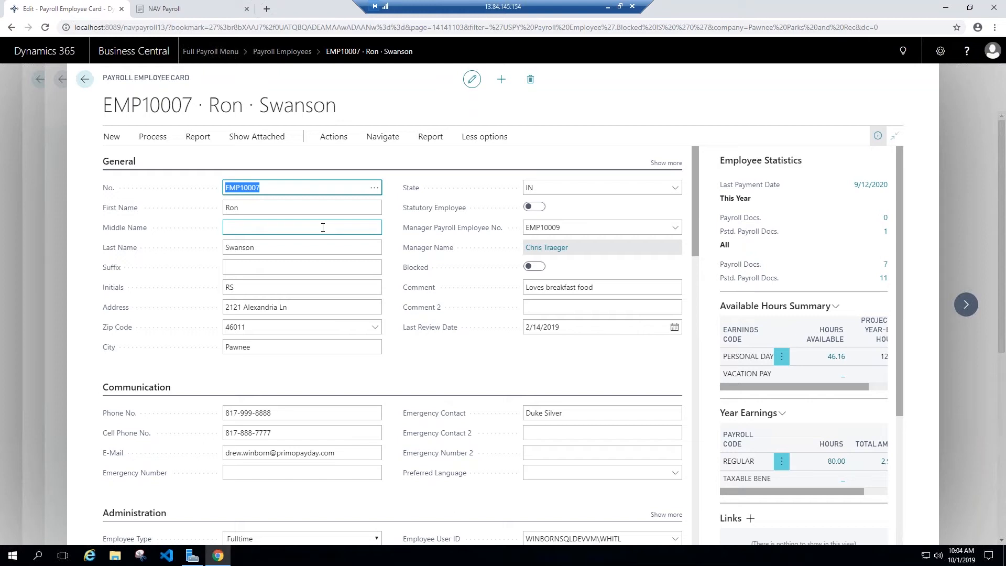
{"action": "scroll", "coordinate": [324, 256], "scroll_direction": "down", "scroll_amount": 2}
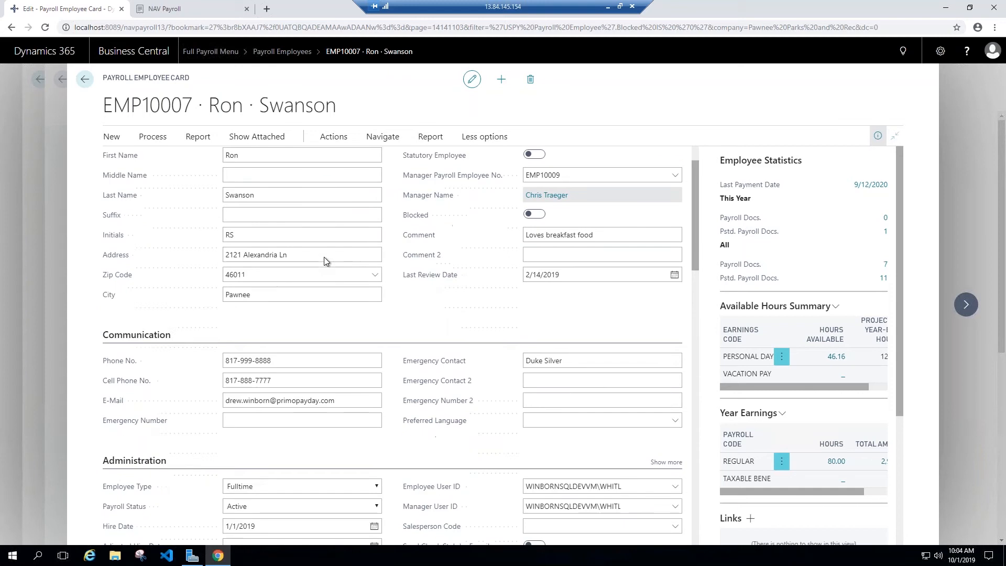
{"action": "scroll", "coordinate": [324, 261], "scroll_direction": "down", "scroll_amount": 1}
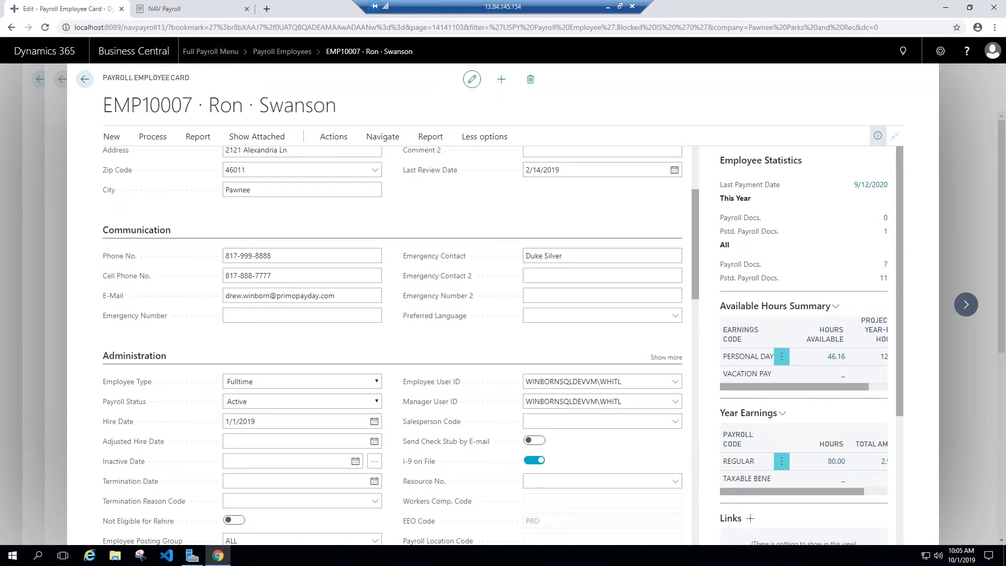
{"action": "scroll", "coordinate": [295, 256], "scroll_direction": "up", "scroll_amount": 3}
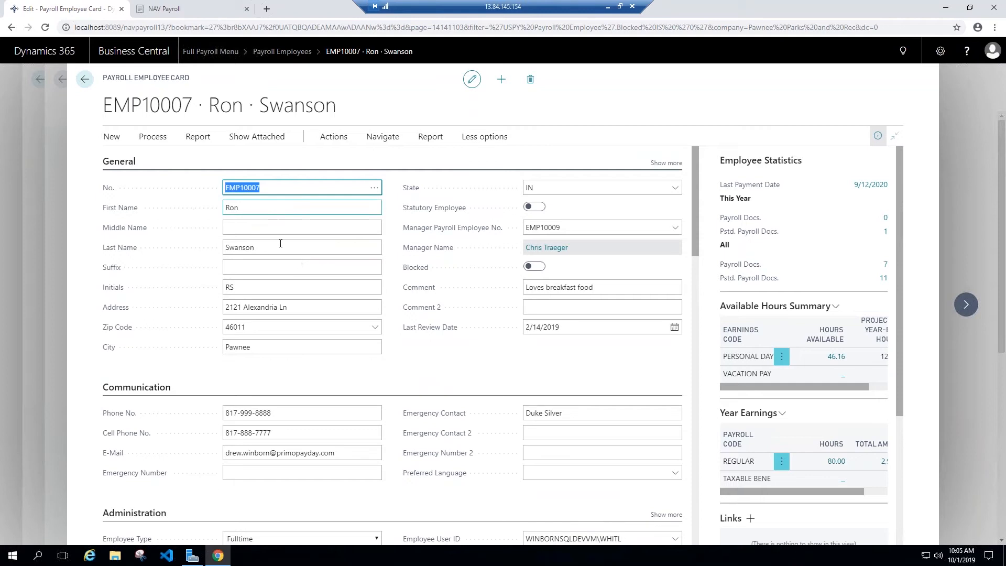
Step: Examine the card's Administration section, including the explanation of the Resource No. field
{"action": "scroll", "coordinate": [359, 256], "scroll_direction": "down", "scroll_amount": 3}
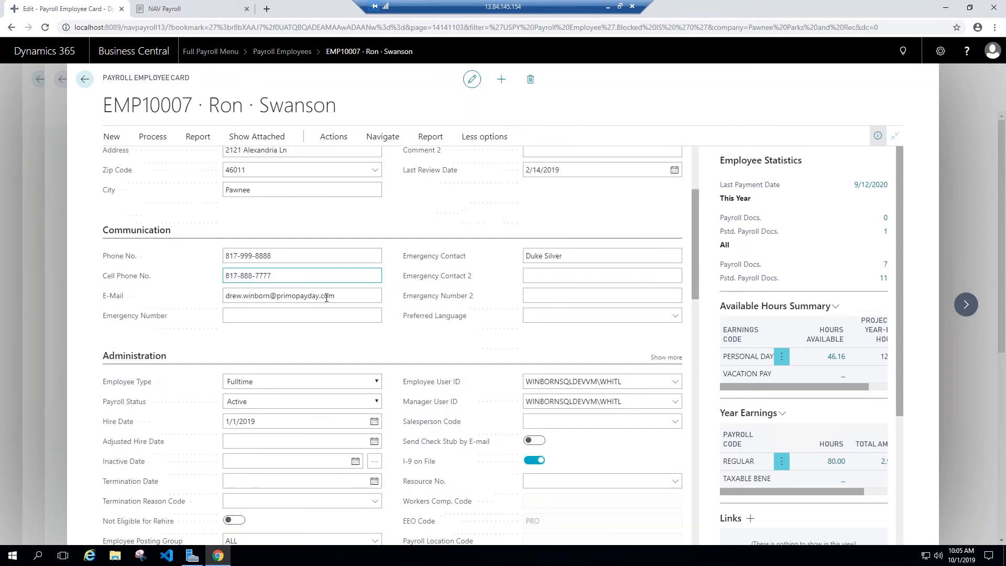
{"action": "scroll", "coordinate": [332, 295], "scroll_direction": "down", "scroll_amount": 1}
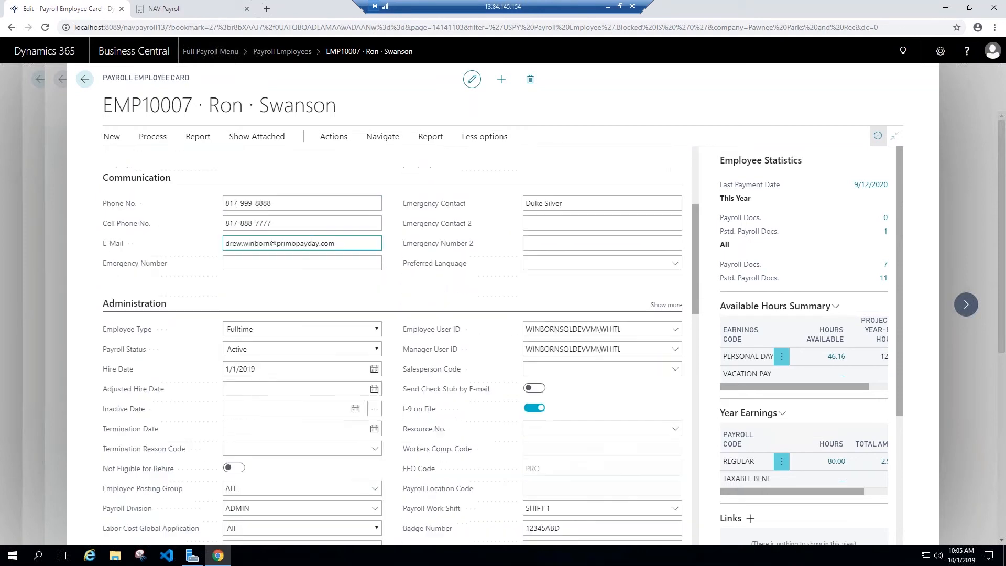
{"action": "scroll", "coordinate": [326, 272], "scroll_direction": "down", "scroll_amount": 1}
{"action": "scroll", "coordinate": [320, 297], "scroll_direction": "down", "scroll_amount": 1}
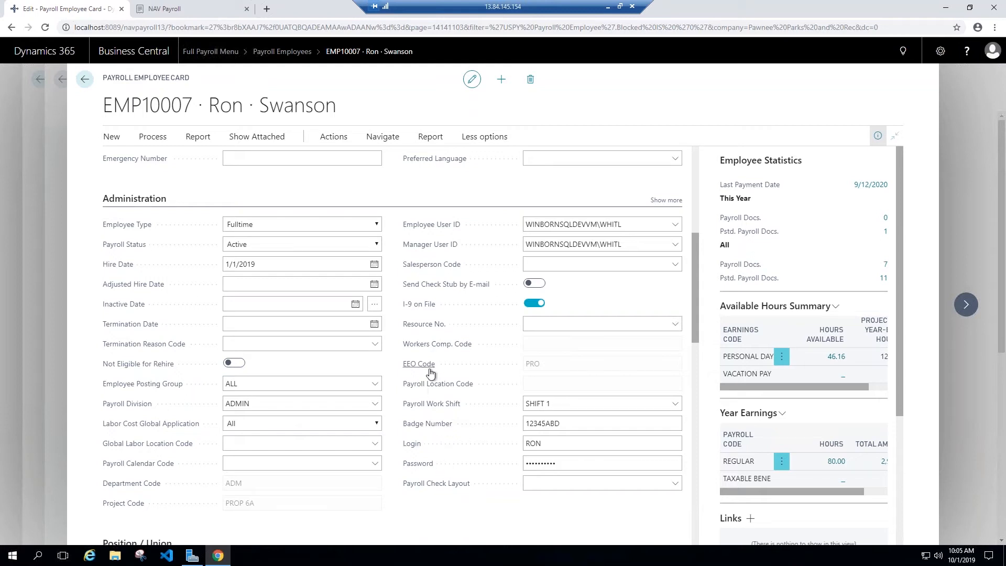
{"action": "mouse_move", "coordinate": [442, 328]}
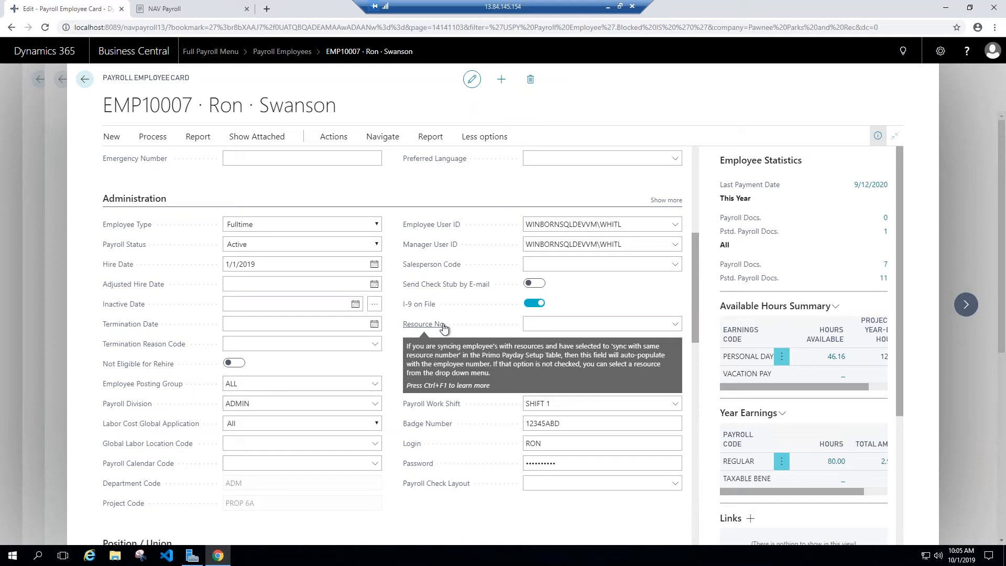
Step: Examine the card's position, personal, salary, direct deposit, federal withholding and ACA setup sections
{"action": "scroll", "coordinate": [334, 326], "scroll_direction": "down", "scroll_amount": 3}
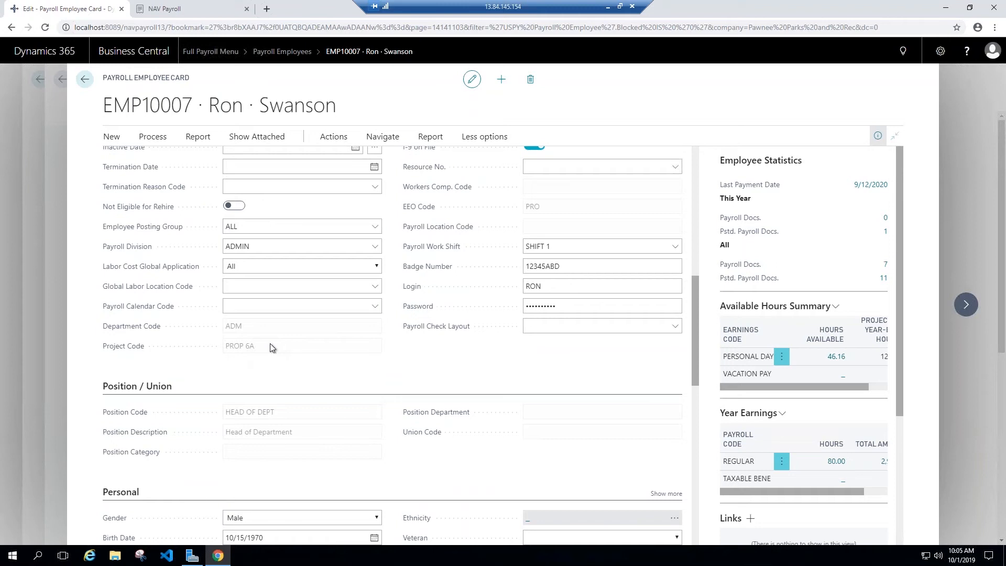
{"action": "scroll", "coordinate": [269, 348], "scroll_direction": "down", "scroll_amount": 2}
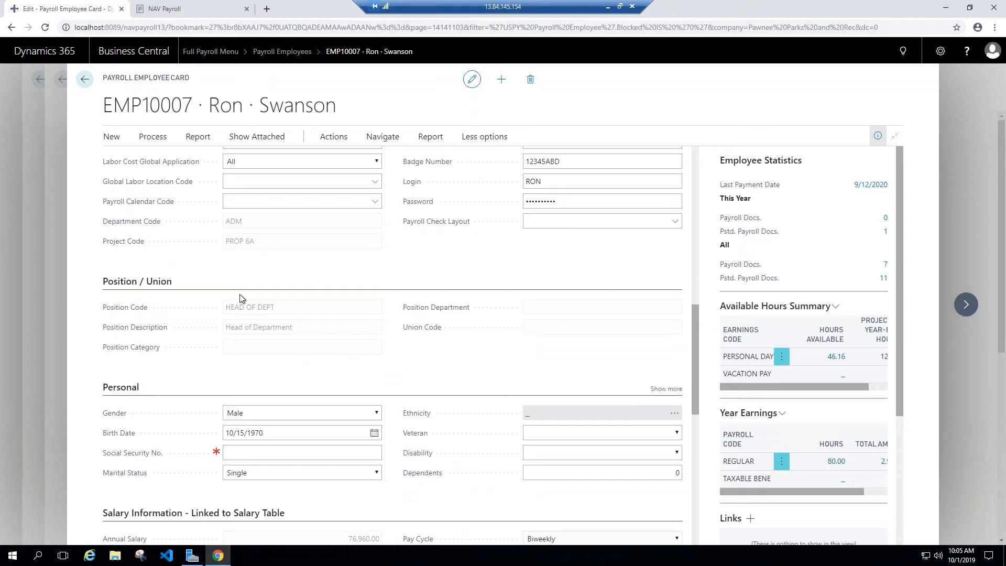
{"action": "scroll", "coordinate": [266, 326], "scroll_direction": "down", "scroll_amount": 2}
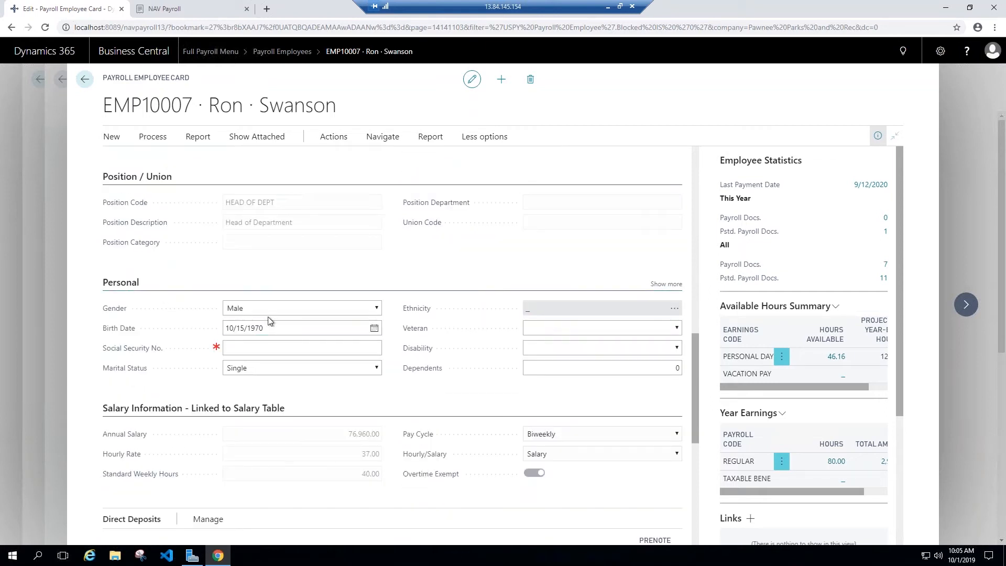
{"action": "scroll", "coordinate": [268, 318], "scroll_direction": "down", "scroll_amount": 2}
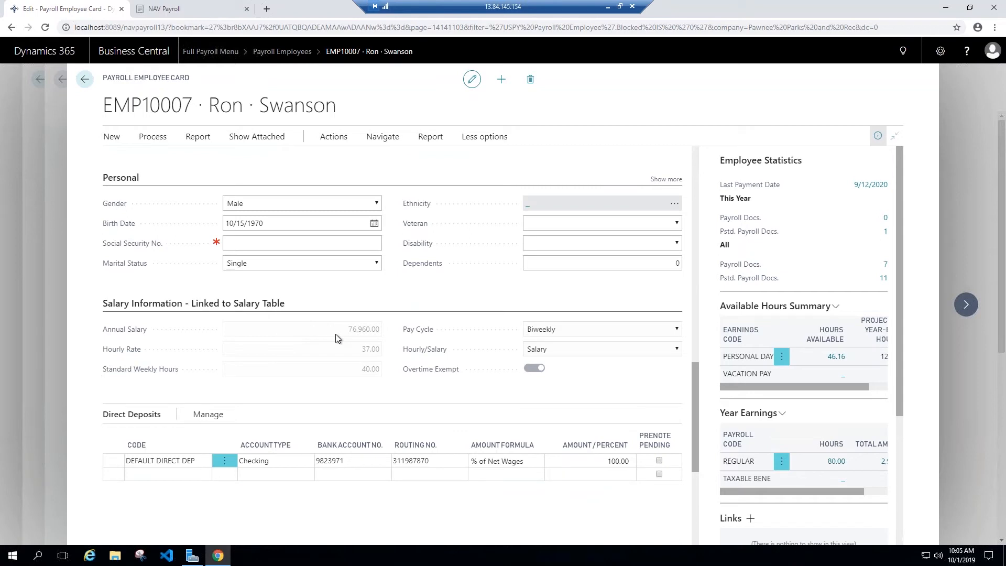
{"action": "scroll", "coordinate": [336, 338], "scroll_direction": "down", "scroll_amount": 2}
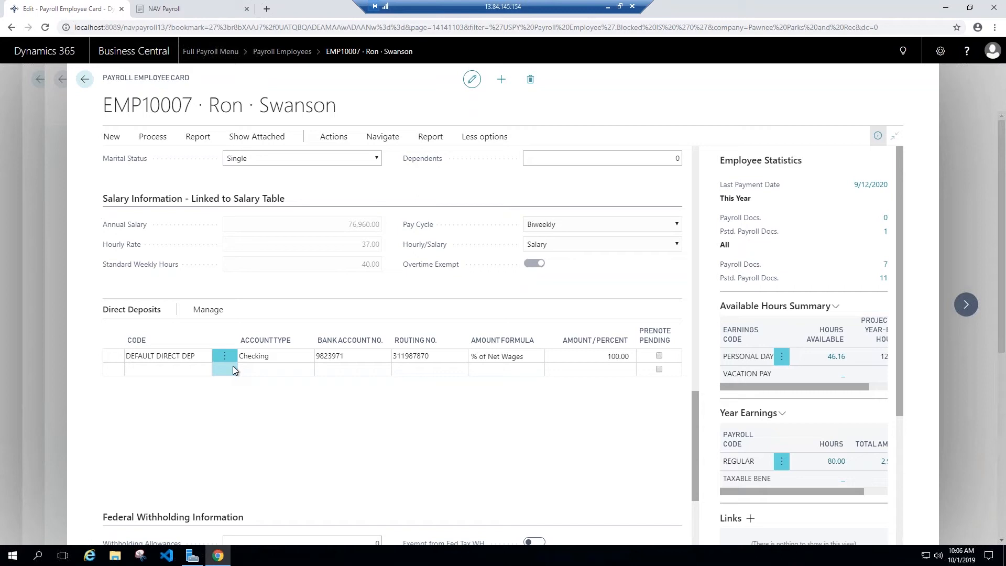
{"action": "scroll", "coordinate": [231, 369], "scroll_direction": "down", "scroll_amount": 3}
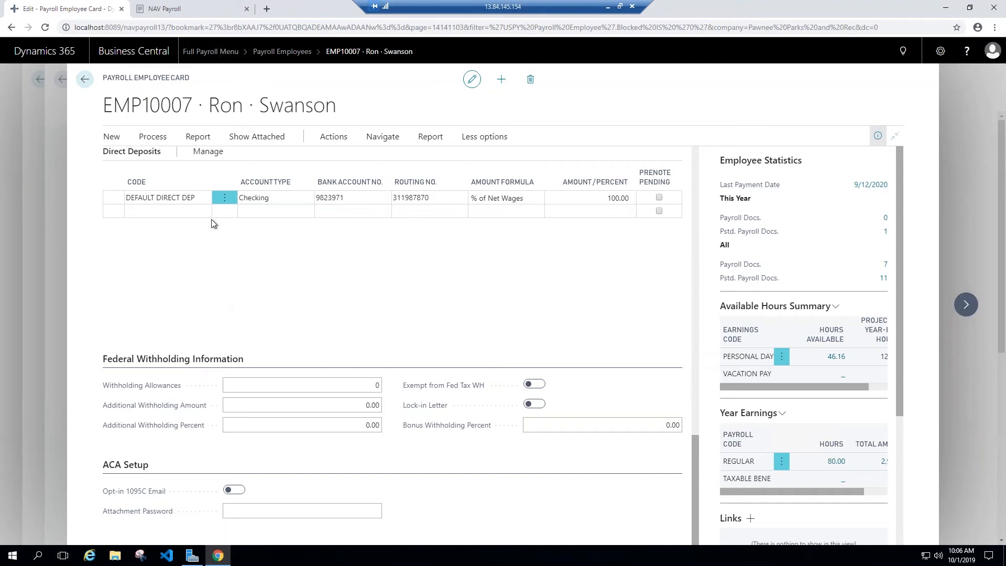
Step: View the employee's state and local withholding setup list, and return to the employee card
{"action": "left_click", "coordinate": [159, 140]}
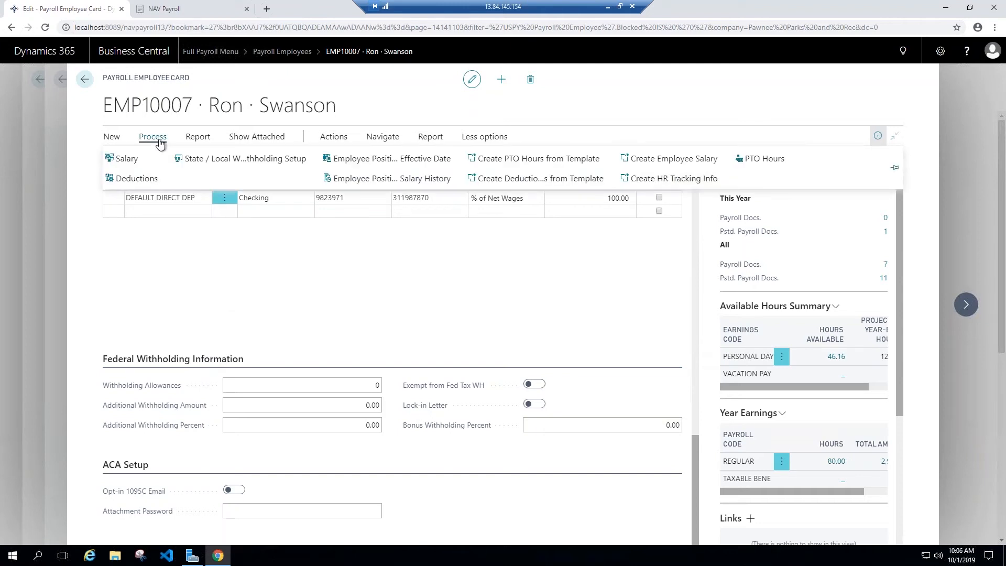
{"action": "left_click", "coordinate": [229, 164]}
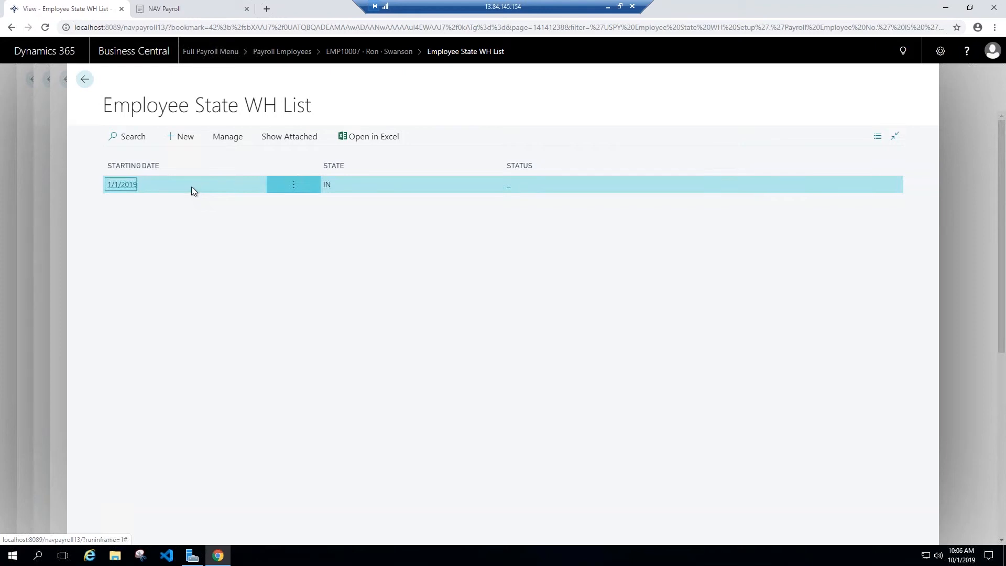
{"action": "left_click", "coordinate": [84, 79]}
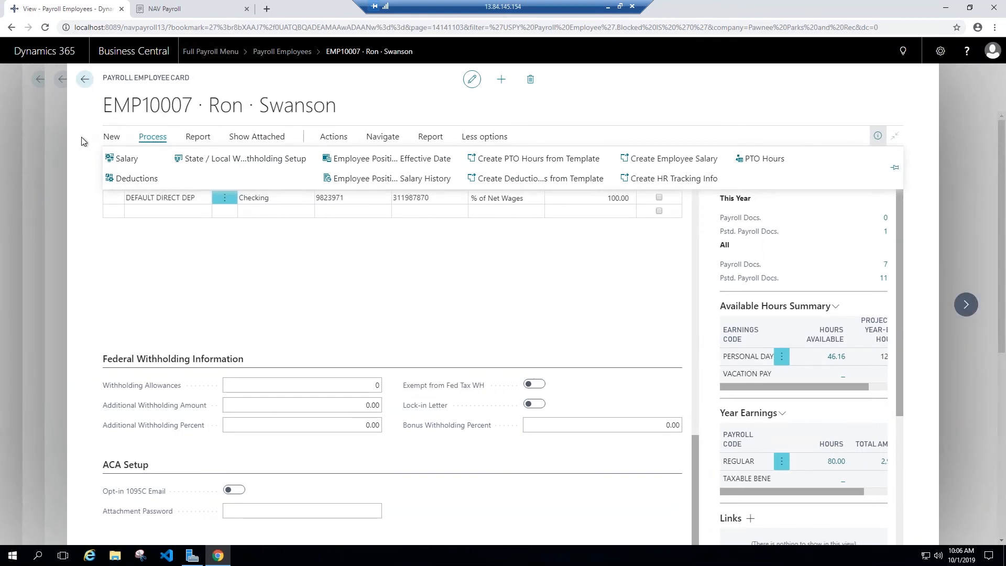
Step: Preview the New Employee Wizard's pages up to the template question without entering data, and exit without completing the setup
{"action": "left_click", "coordinate": [110, 137]}
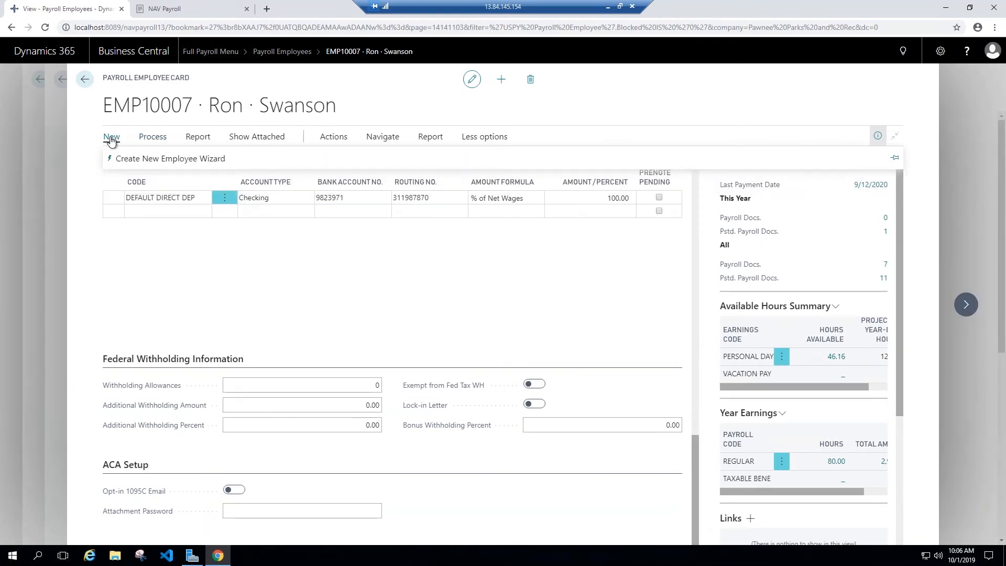
{"action": "left_click", "coordinate": [166, 160]}
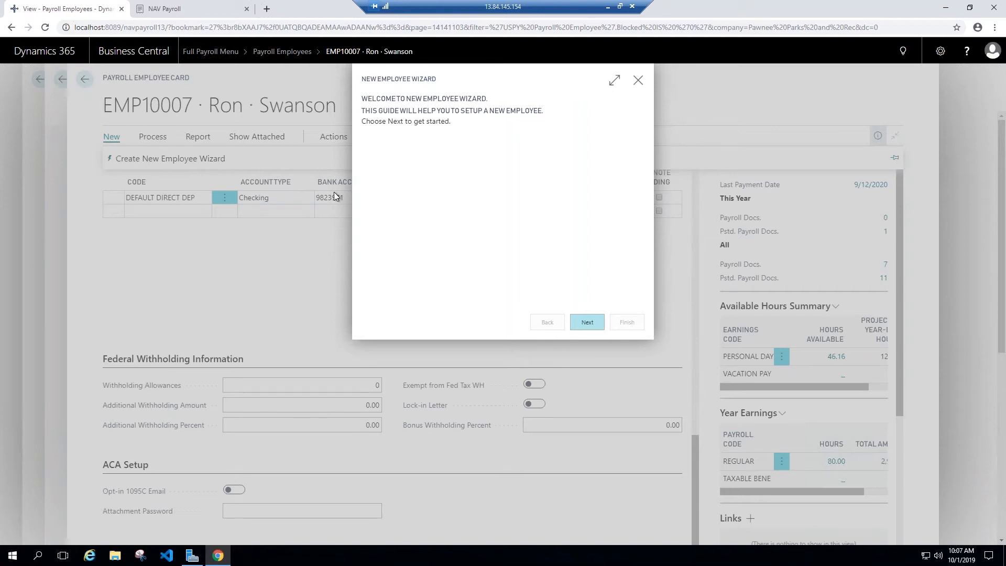
{"action": "left_click", "coordinate": [586, 325]}
{"action": "left_click", "coordinate": [586, 325]}
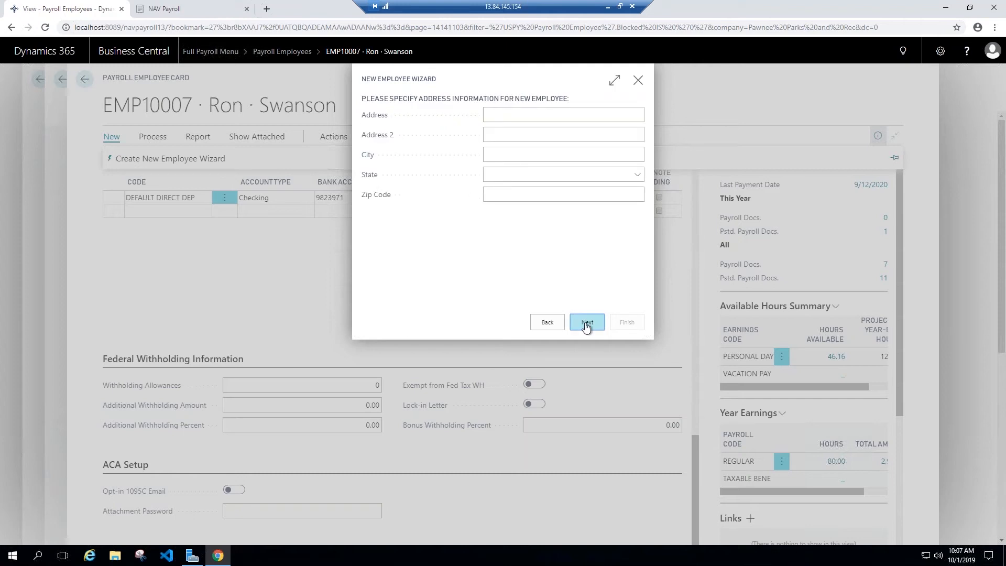
{"action": "left_click", "coordinate": [586, 325]}
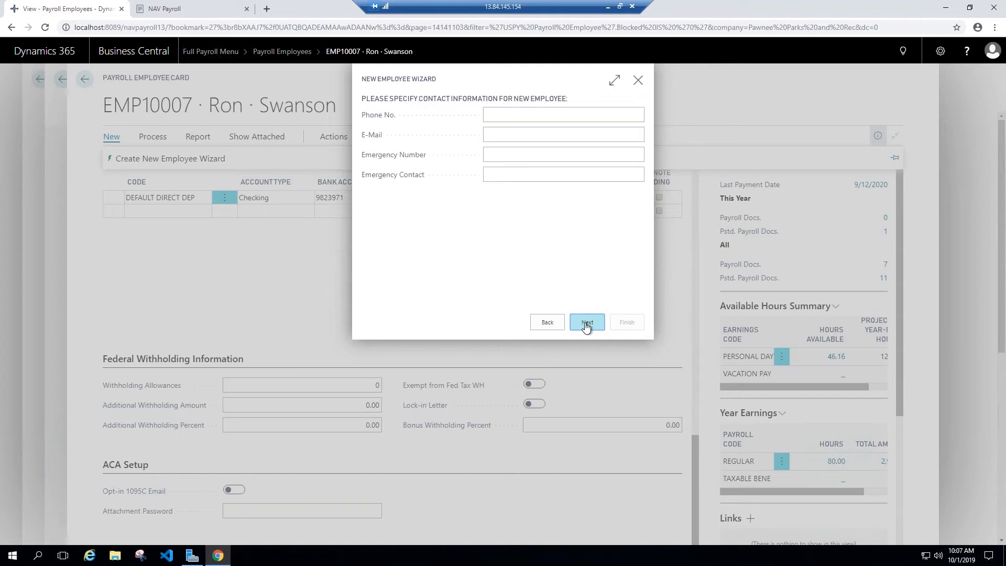
{"action": "left_click", "coordinate": [586, 324]}
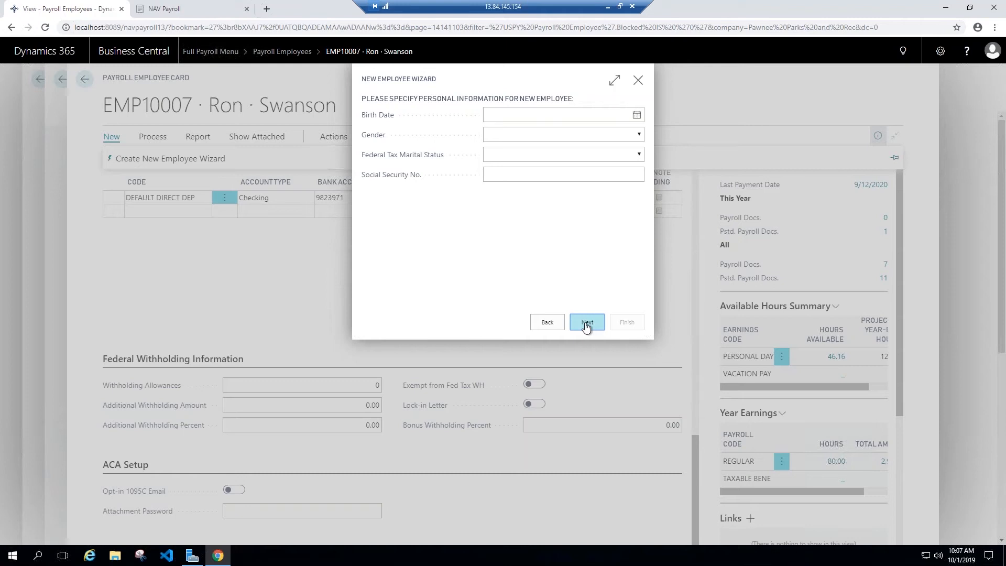
{"action": "left_click", "coordinate": [586, 325]}
{"action": "left_click", "coordinate": [586, 324]}
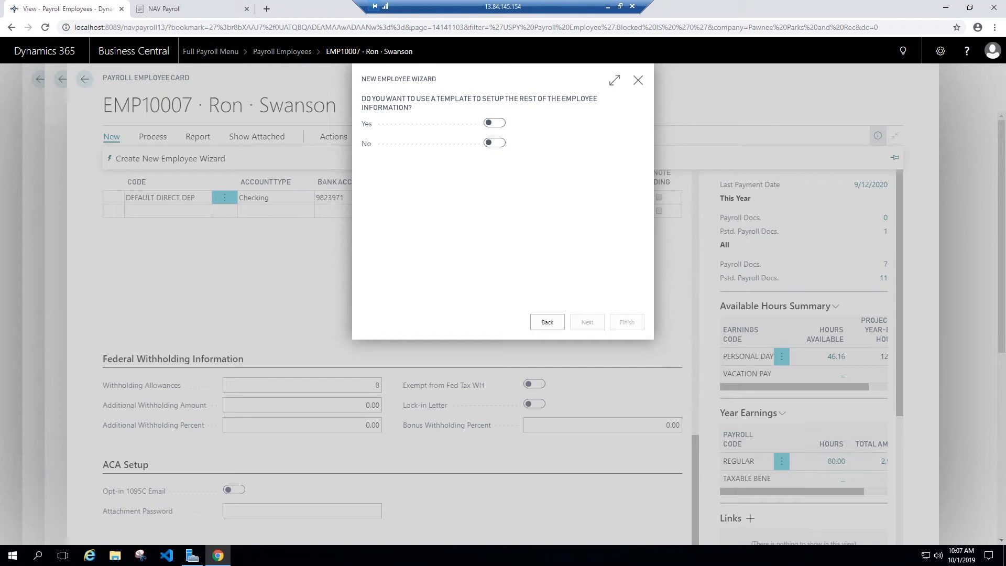
{"action": "left_click", "coordinate": [637, 79]}
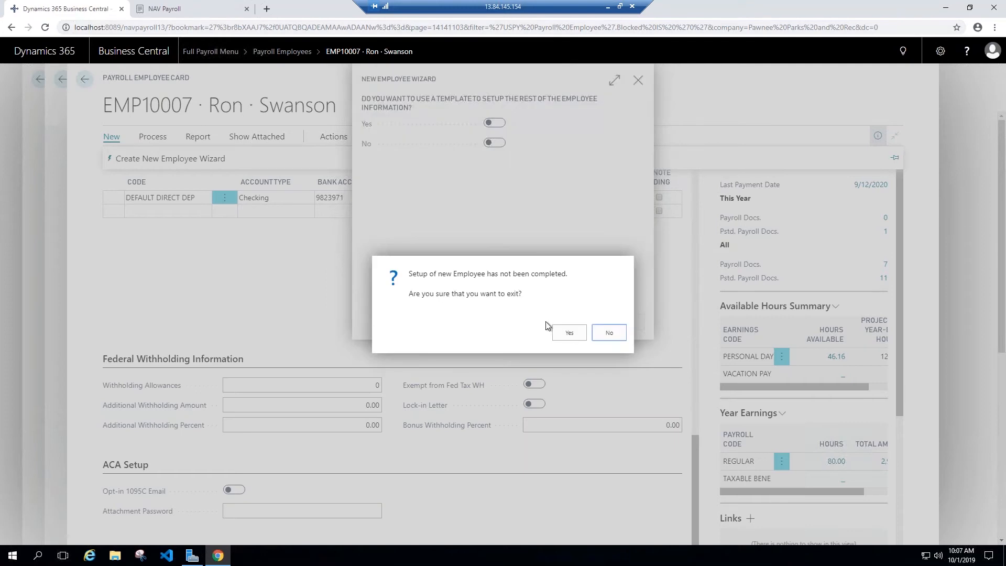
{"action": "left_click", "coordinate": [569, 335]}
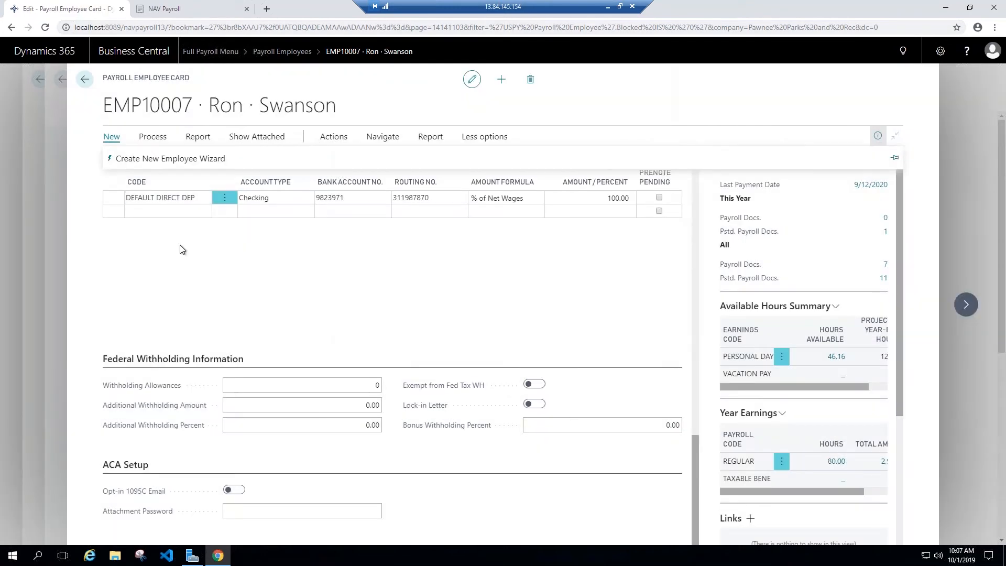
Step: Open the employee's salary record starting 1/1/2018 and view its available pay cycle options
{"action": "left_click", "coordinate": [190, 248]}
{"action": "scroll", "coordinate": [191, 249], "scroll_direction": "up", "scroll_amount": 15}
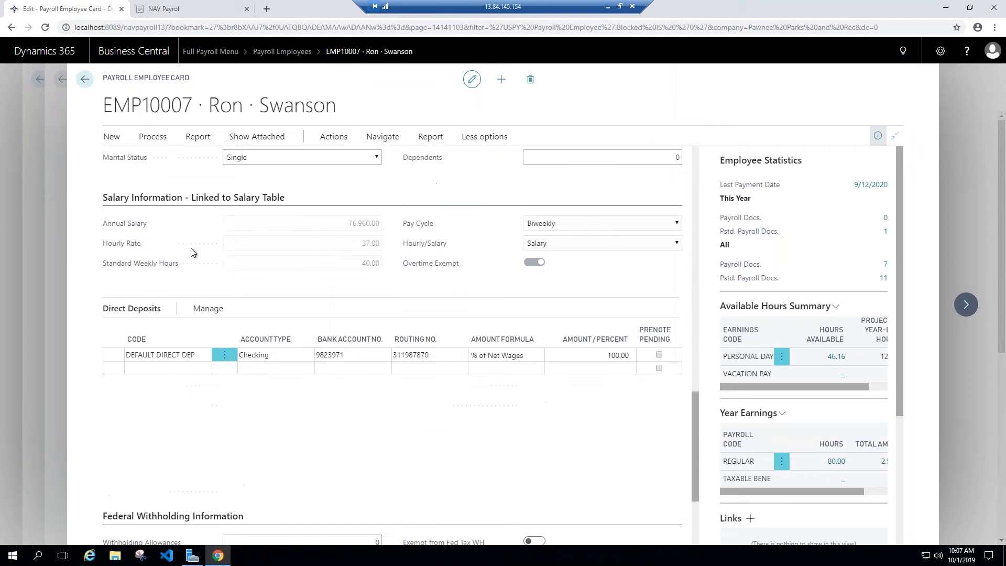
{"action": "left_click", "coordinate": [153, 138]}
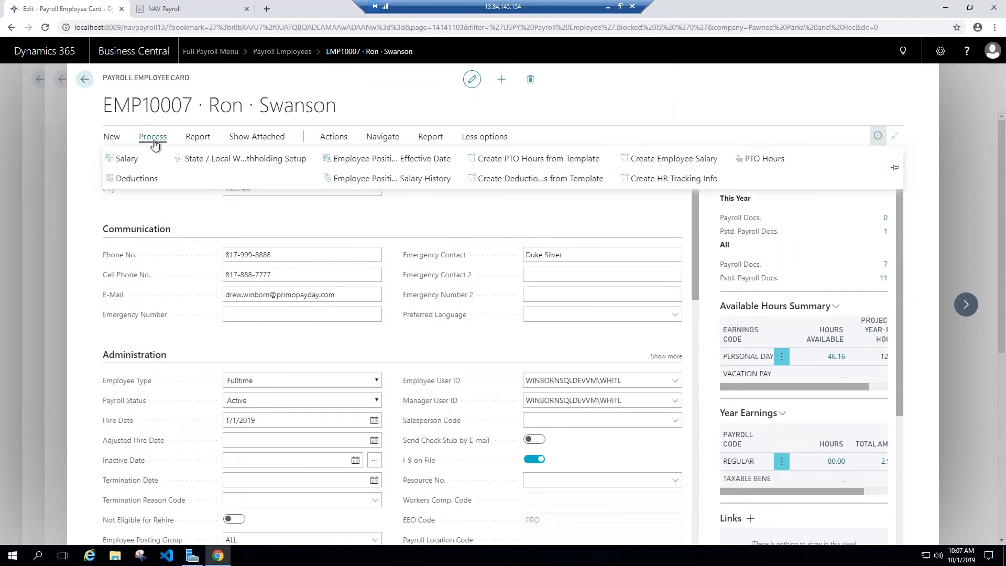
{"action": "left_click", "coordinate": [127, 159]}
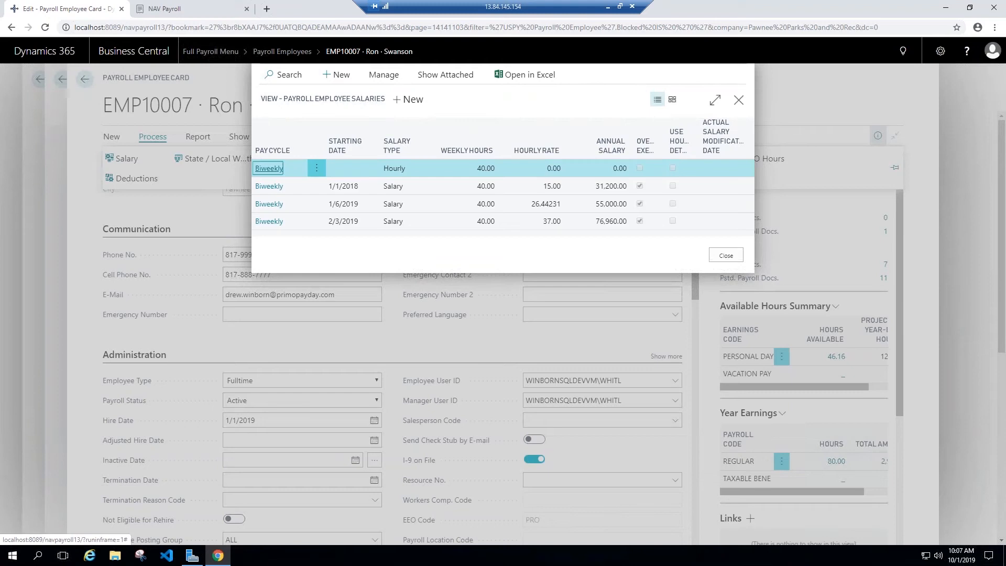
{"action": "left_click", "coordinate": [269, 186]}
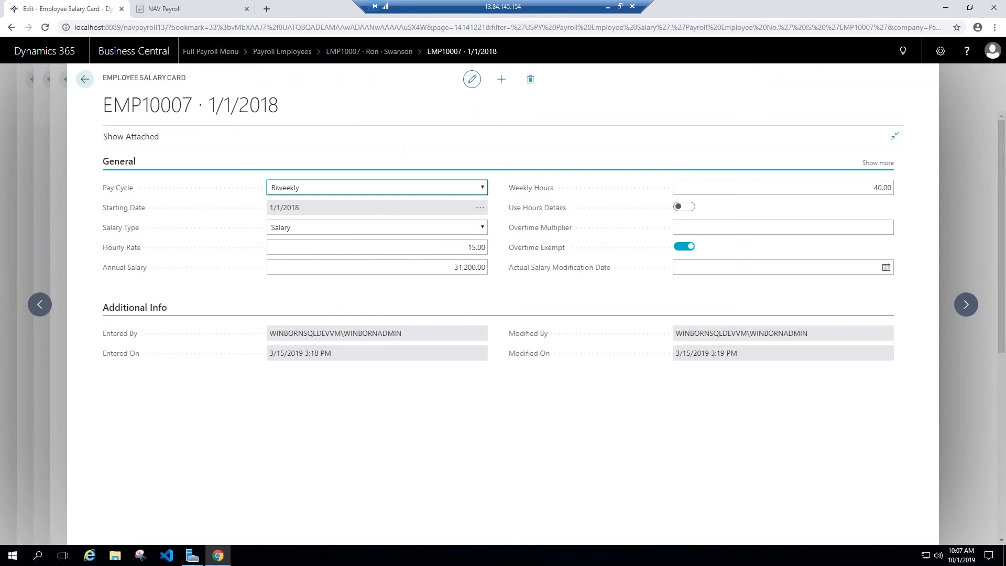
{"action": "left_click", "coordinate": [482, 189]}
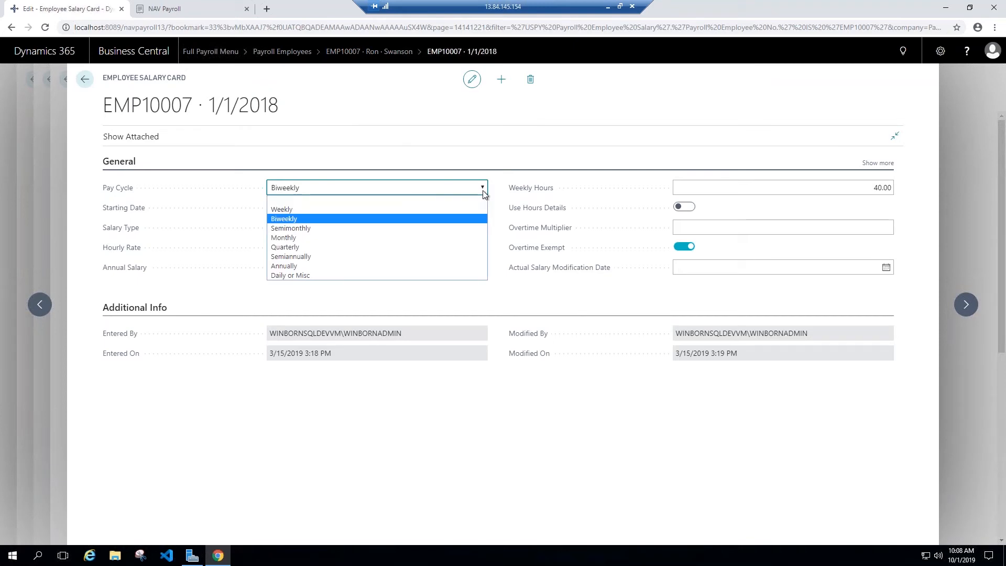
{"action": "left_click", "coordinate": [482, 188]}
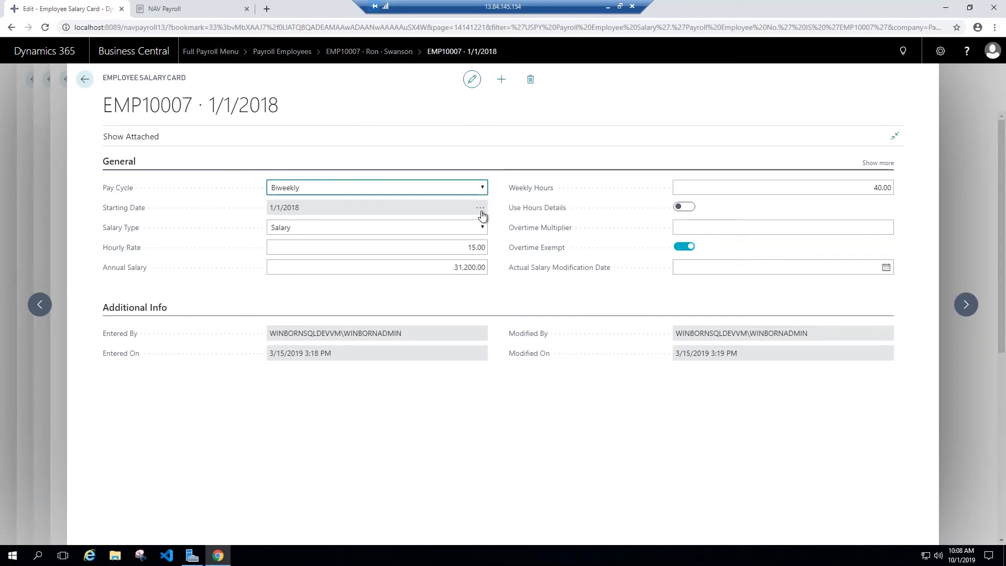
Step: View the salary type options on the 1/1/2018 salary record, and return to the employee card
{"action": "left_click", "coordinate": [482, 229]}
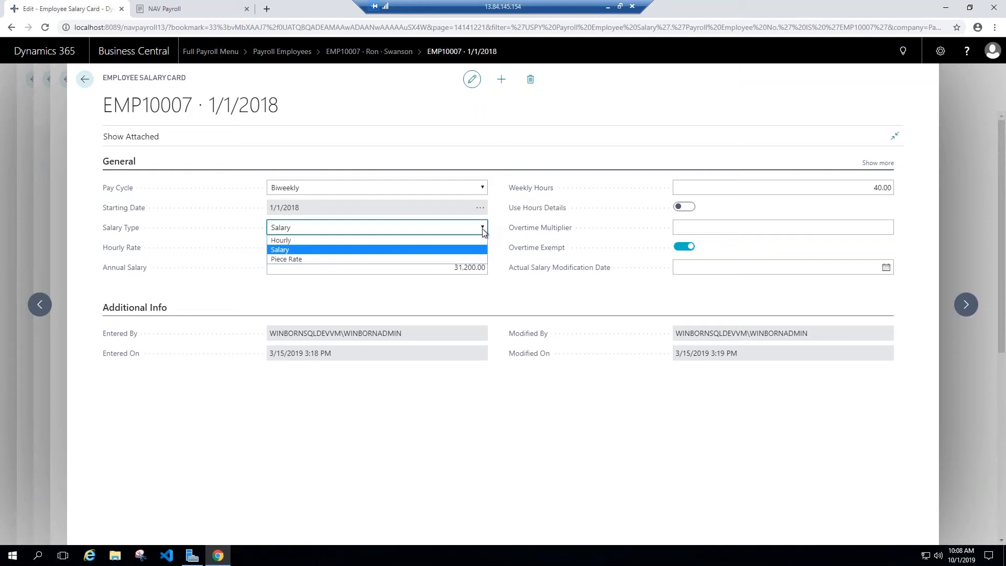
{"action": "left_click", "coordinate": [482, 231]}
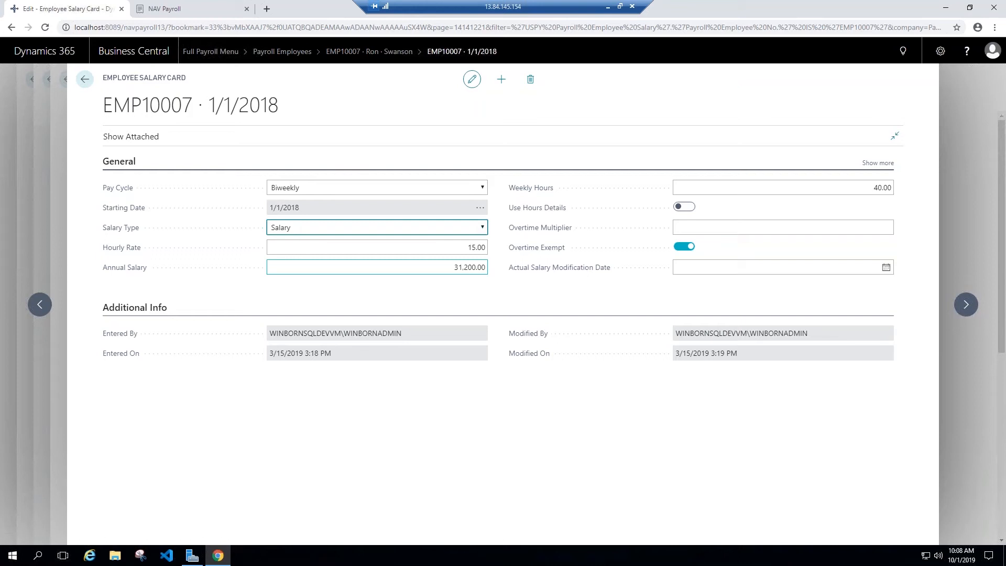
{"action": "left_click", "coordinate": [713, 227]}
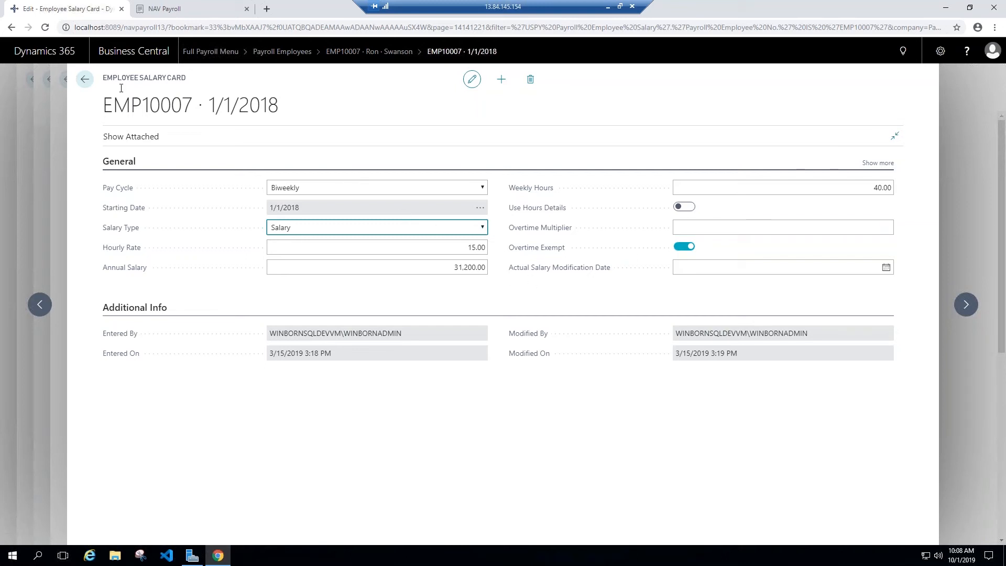
{"action": "left_click", "coordinate": [85, 79]}
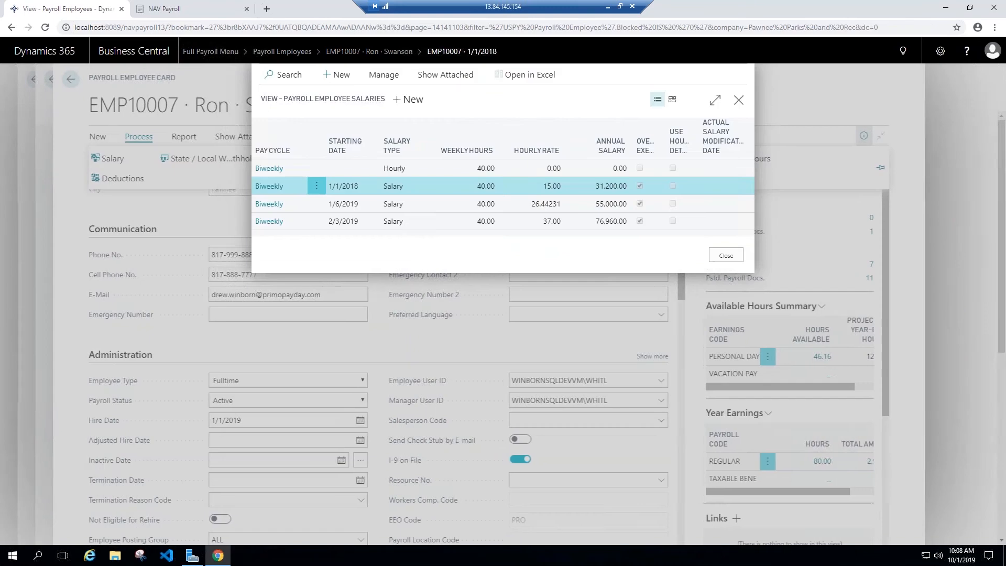
{"action": "left_click", "coordinate": [721, 258]}
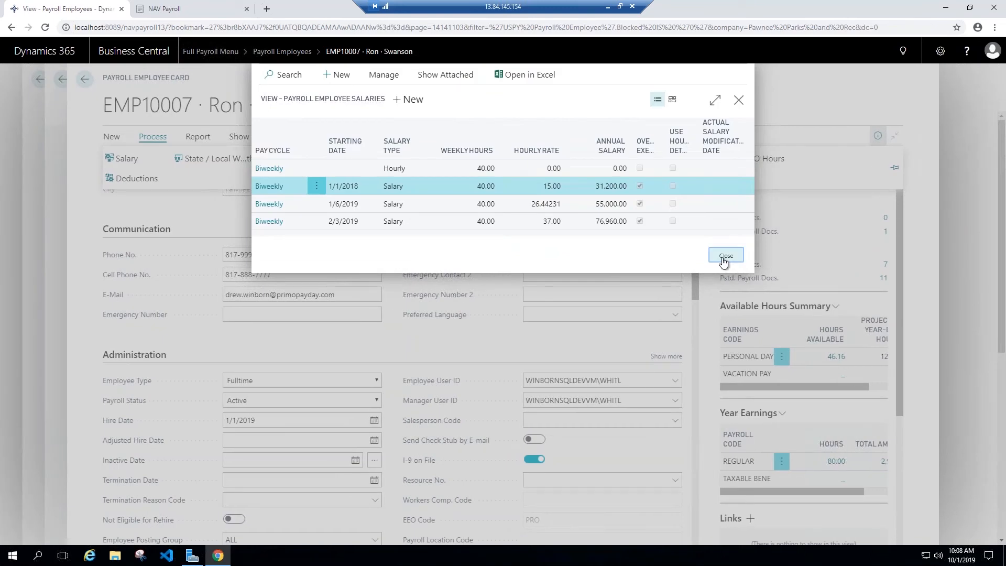
Step: Reopen the employee's salary list, review its dated salary entries, and close it
{"action": "left_click", "coordinate": [126, 158]}
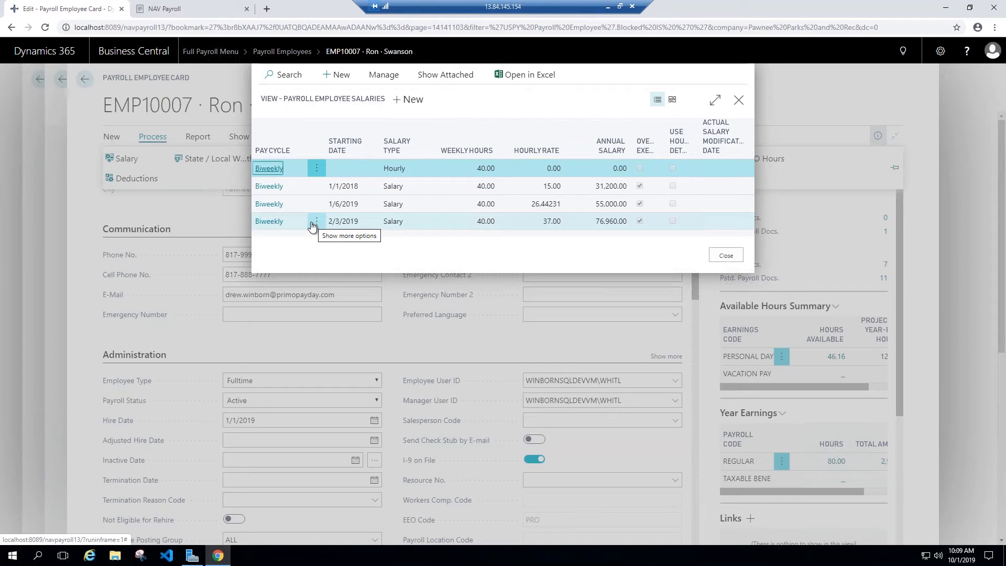
{"action": "left_click", "coordinate": [726, 255]}
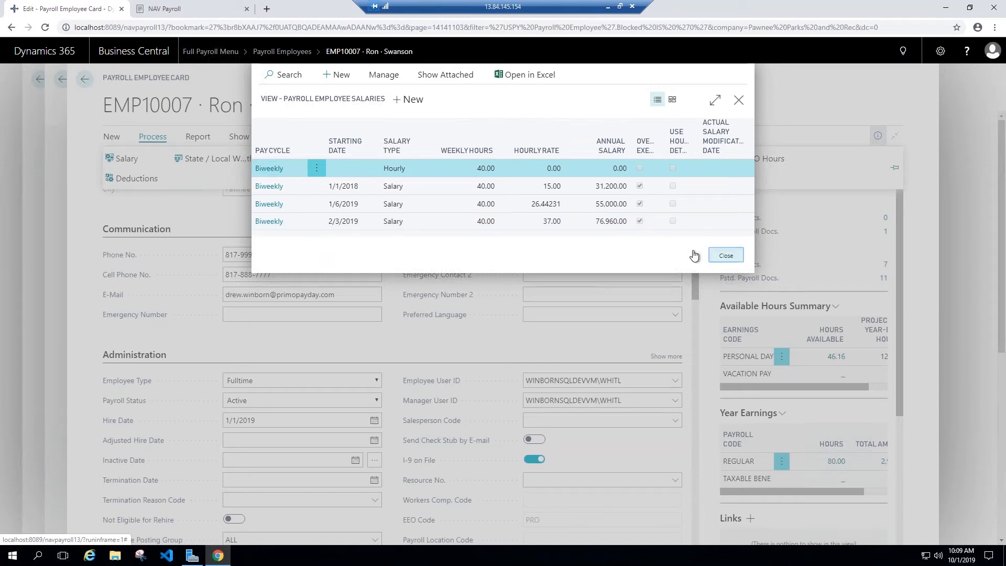
{"action": "left_click", "coordinate": [609, 333]}
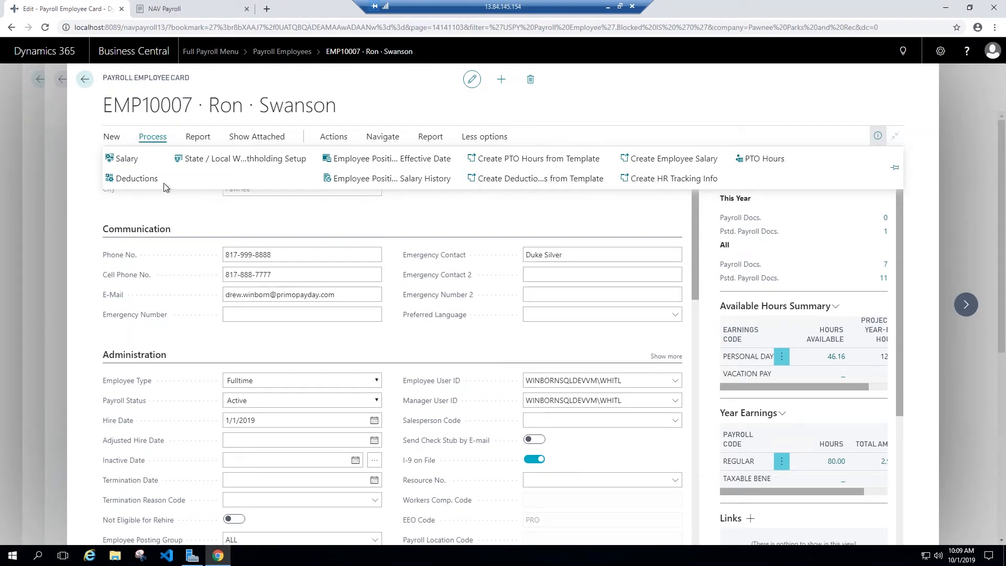
Step: Examine the employee's 401K V10 deduction card, including its amount formula options, and return to the employee card
{"action": "left_click", "coordinate": [136, 179]}
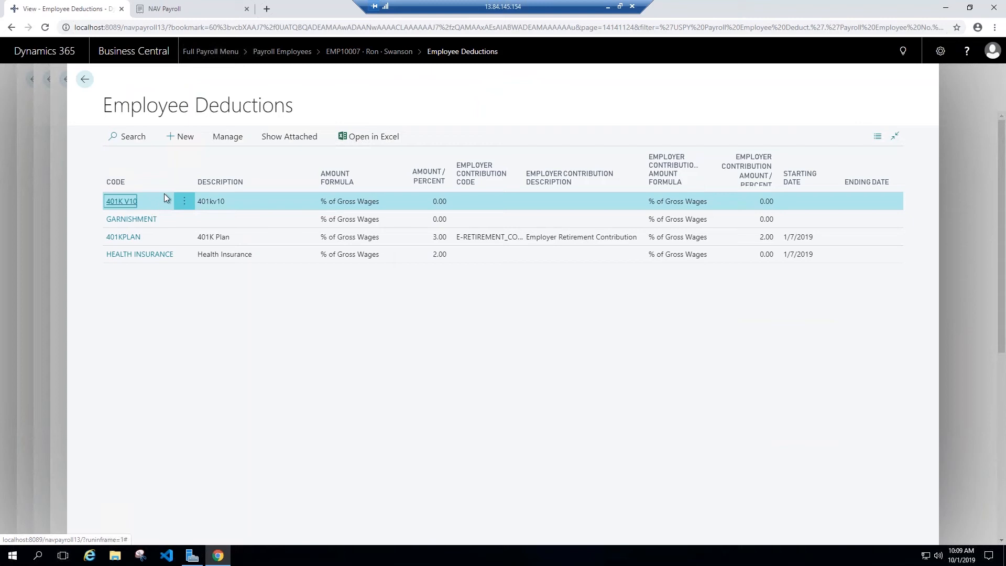
{"action": "left_click", "coordinate": [229, 138]}
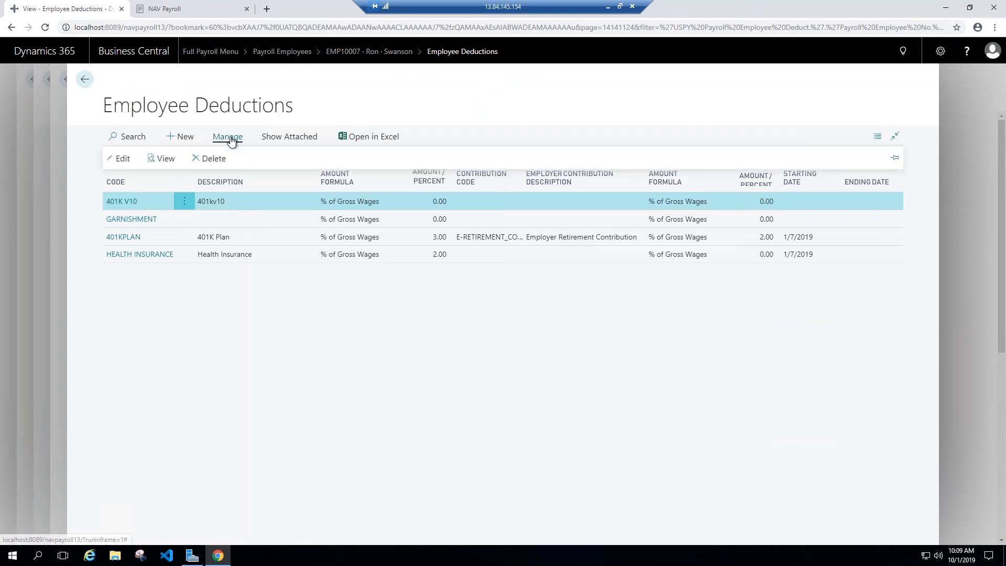
{"action": "left_click", "coordinate": [120, 158]}
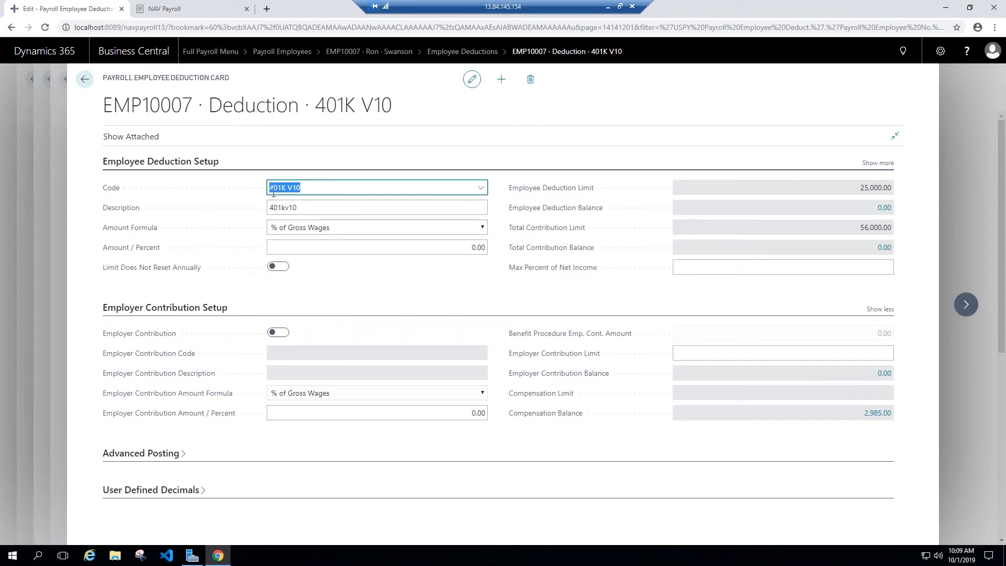
{"action": "left_click", "coordinate": [482, 229]}
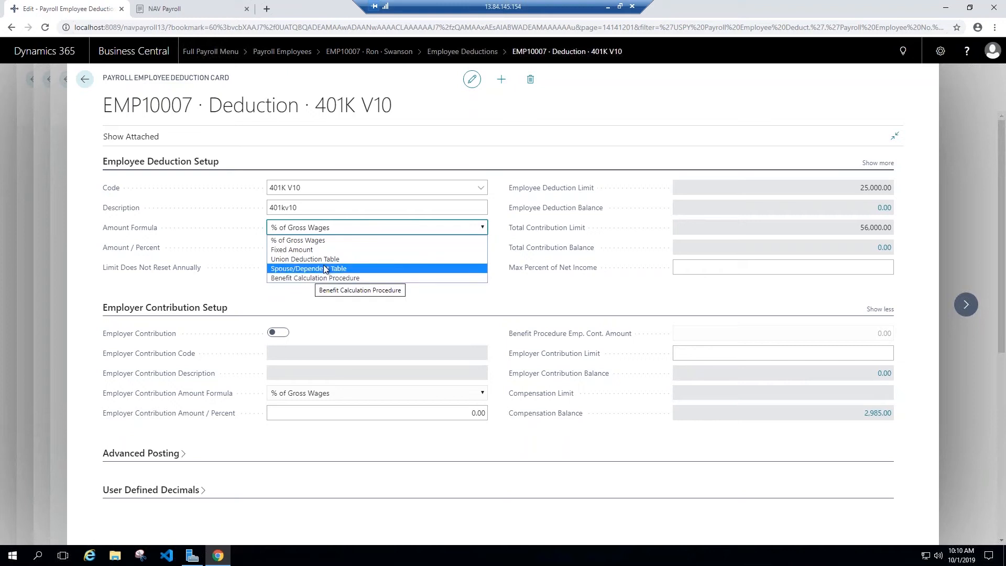
{"action": "left_click", "coordinate": [341, 231]}
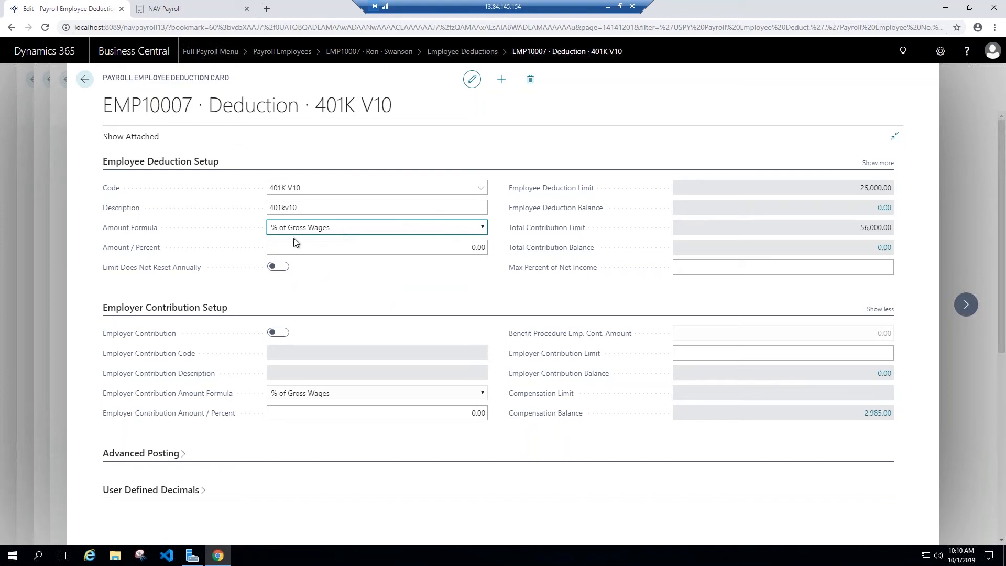
{"action": "left_click", "coordinate": [412, 253]}
{"action": "left_click", "coordinate": [86, 80]}
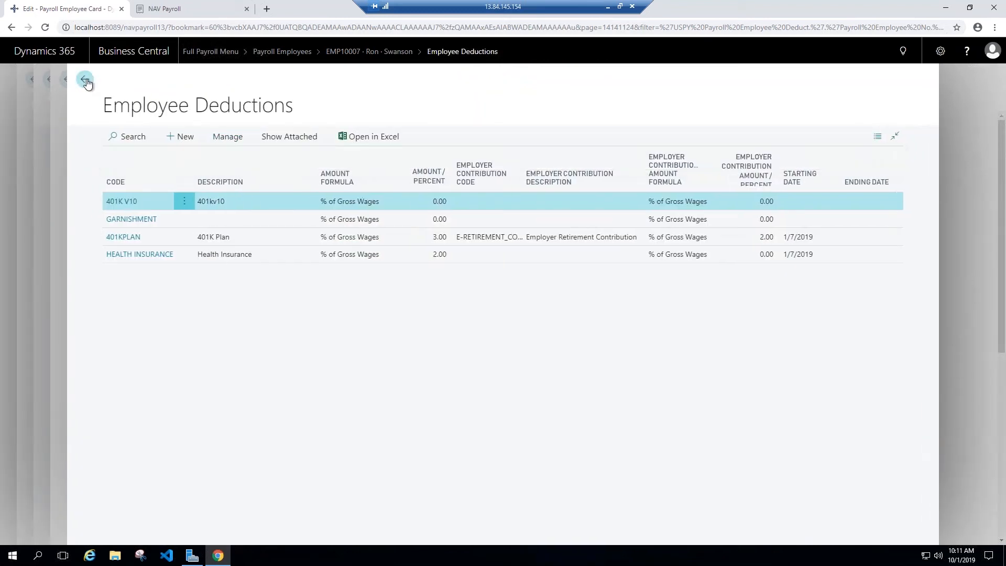
{"action": "left_click", "coordinate": [85, 80]}
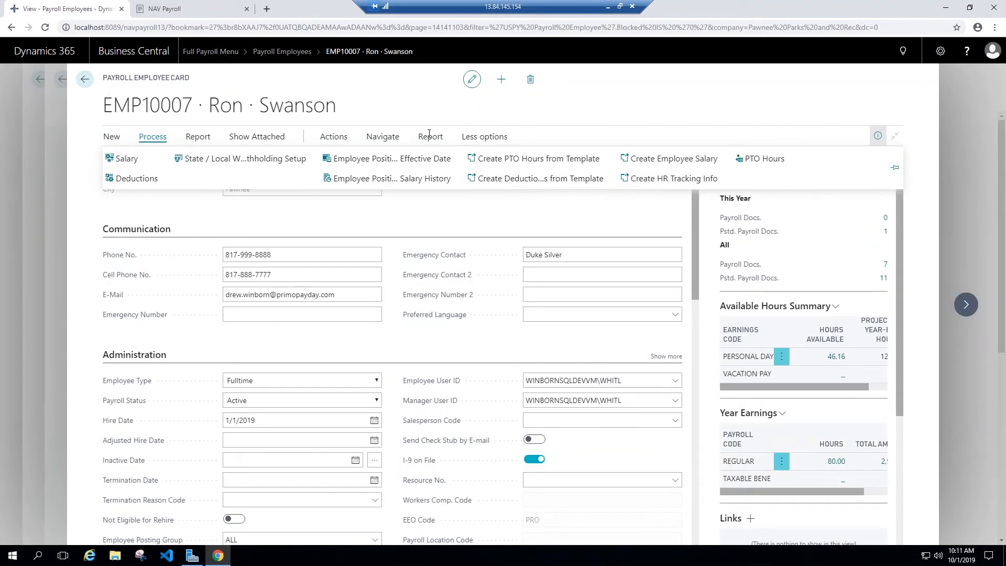
Step: Examine the PTO card for the PERSONAL DAY earnings code in the employee's PTO list, and return to the employee card
{"action": "left_click", "coordinate": [764, 159]}
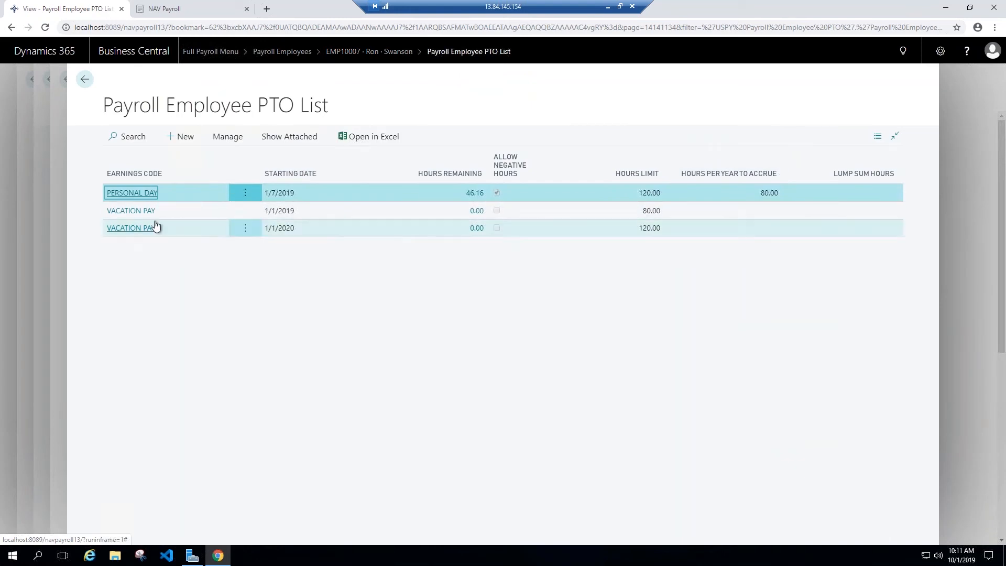
{"action": "left_click", "coordinate": [222, 141]}
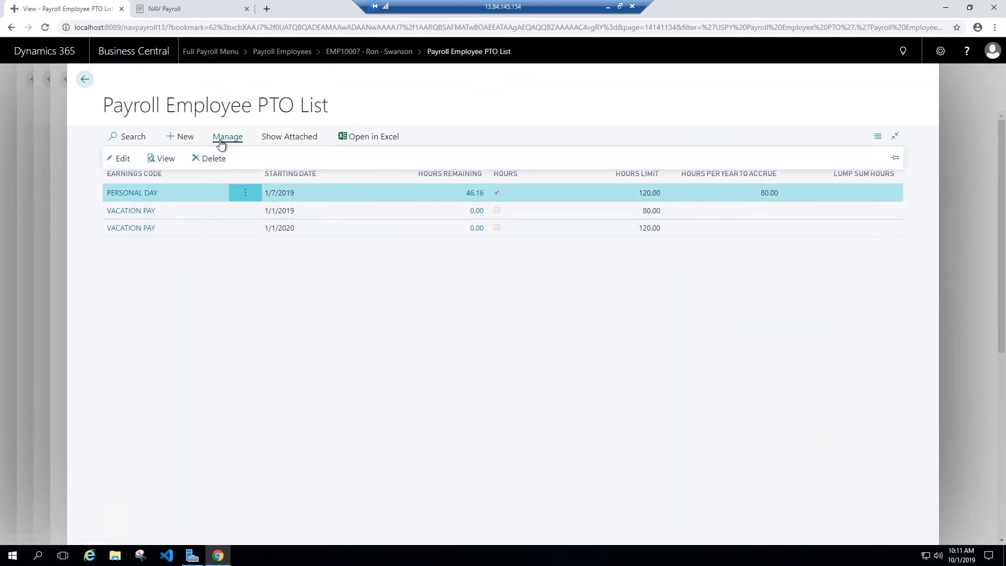
{"action": "left_click", "coordinate": [119, 158]}
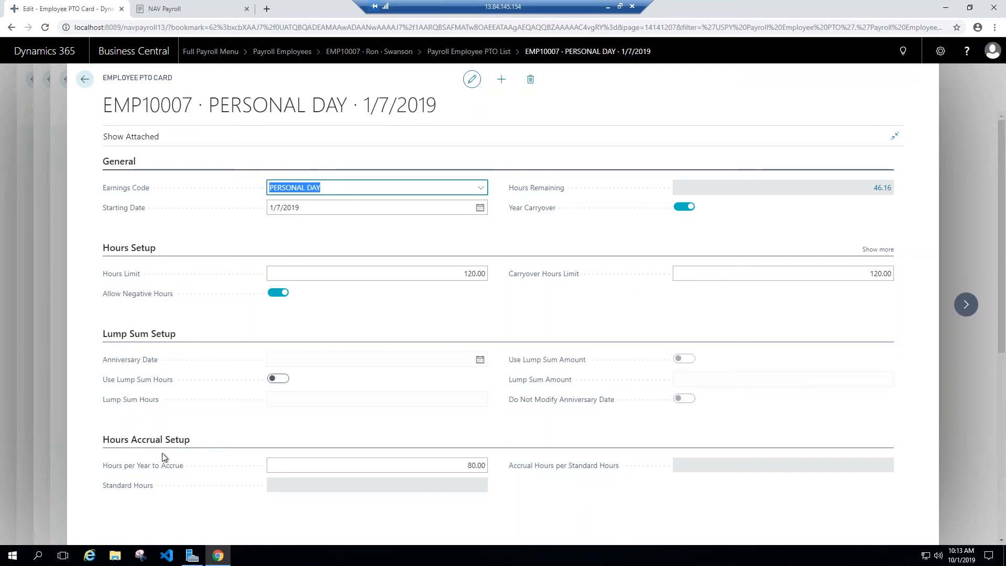
{"action": "left_click", "coordinate": [84, 80]}
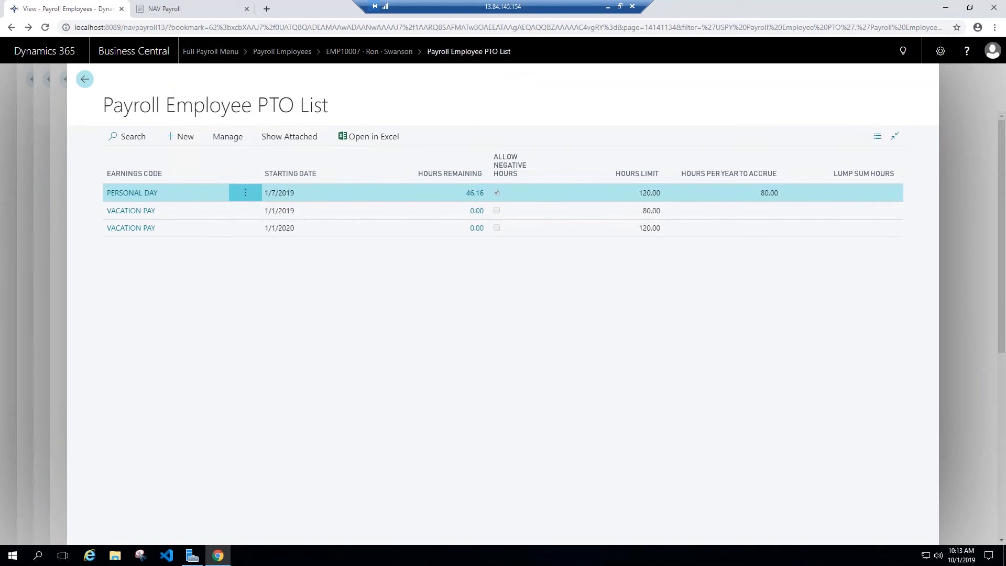
{"action": "left_click", "coordinate": [84, 80]}
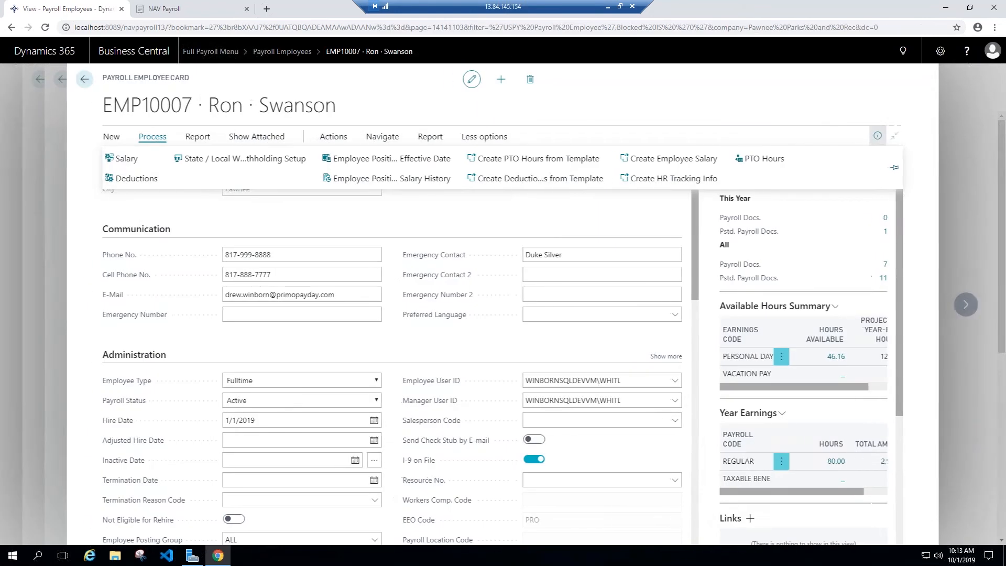
Step: From the Full Payroll Menu, examine all columns of the Hours Details list, and return to the menu
{"action": "left_click", "coordinate": [85, 82]}
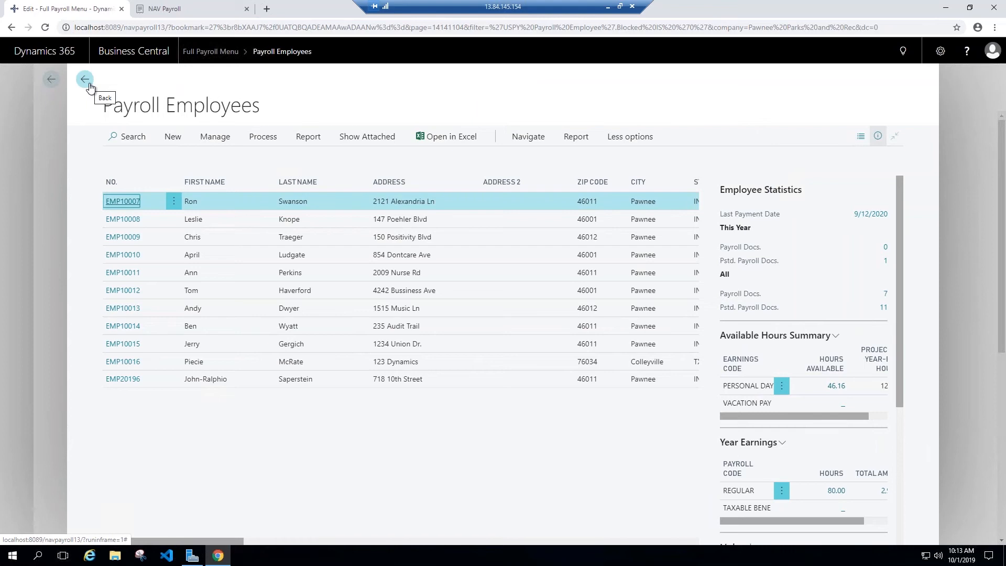
{"action": "left_click", "coordinate": [88, 84]}
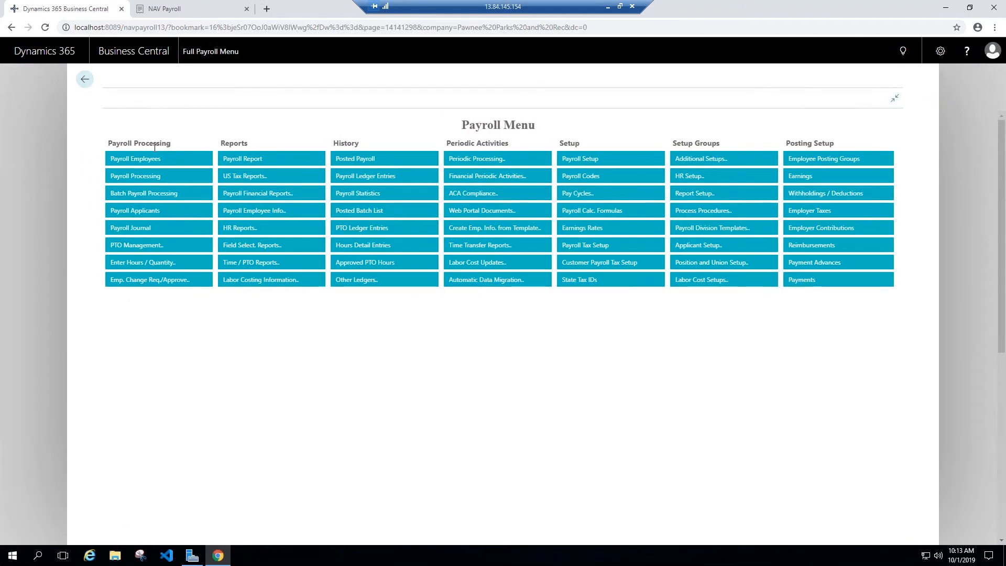
{"action": "left_click", "coordinate": [373, 246]}
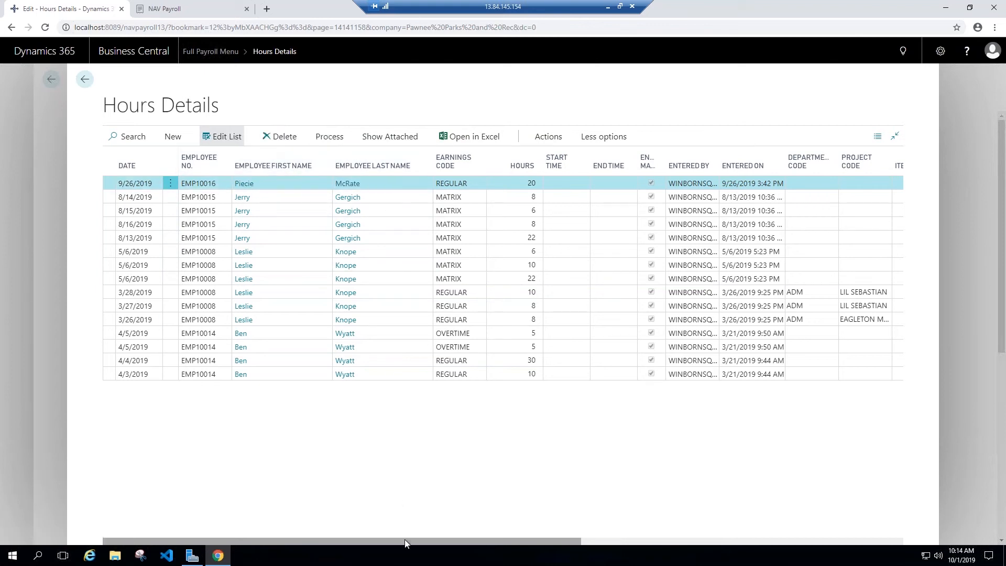
{"action": "left_click_drag", "start_coordinate": [423, 539], "coordinate": [731, 528]}
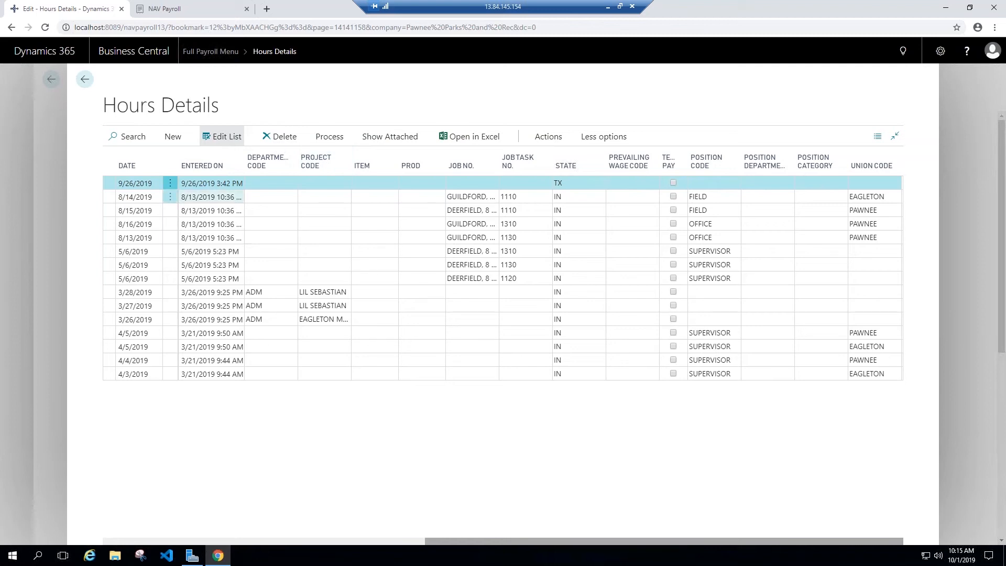
{"action": "left_click", "coordinate": [84, 79]}
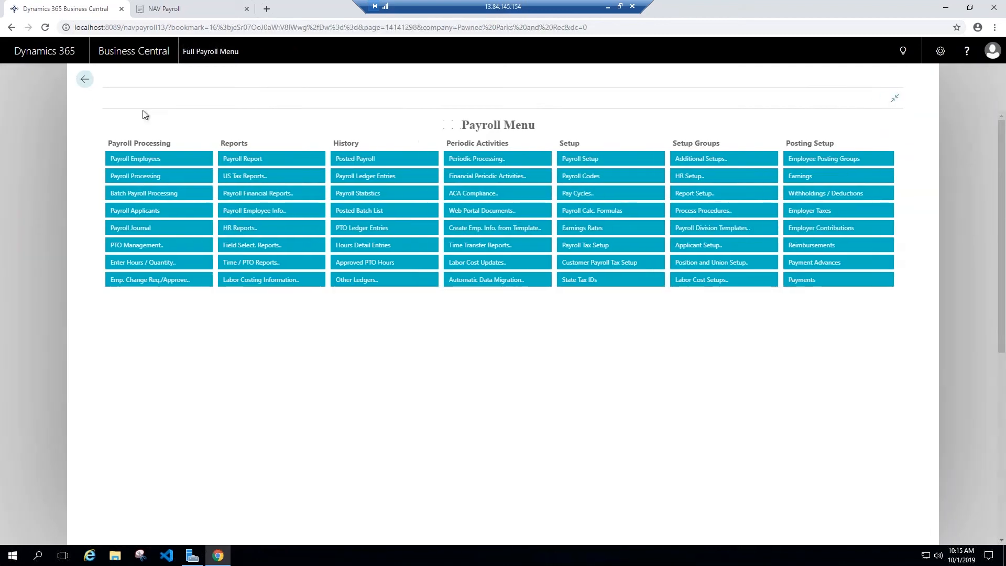
Step: Open the payroll processing document with posting date 1/19/2019 and review its general information and payroll lines
{"action": "left_click", "coordinate": [145, 177]}
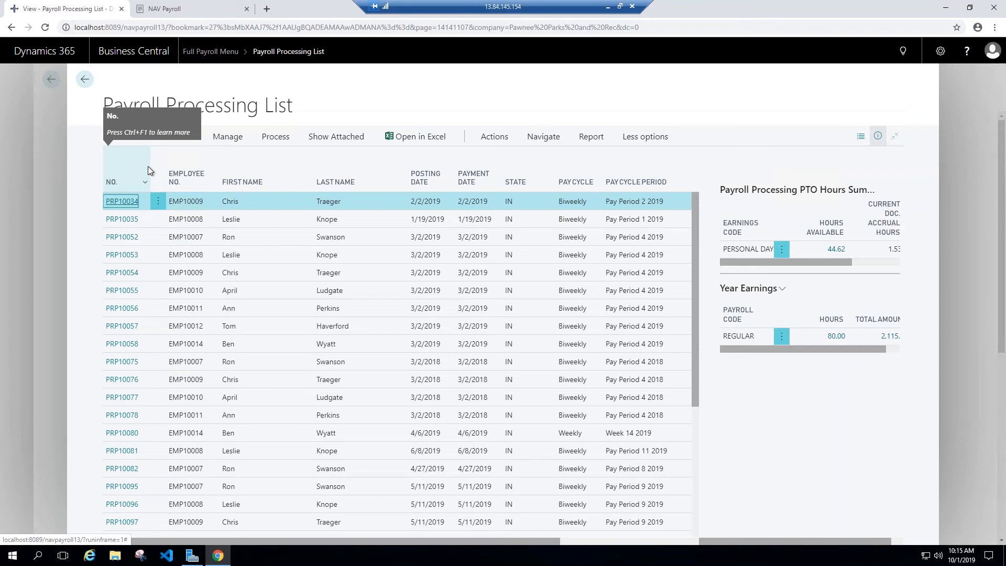
{"action": "left_click", "coordinate": [119, 220]}
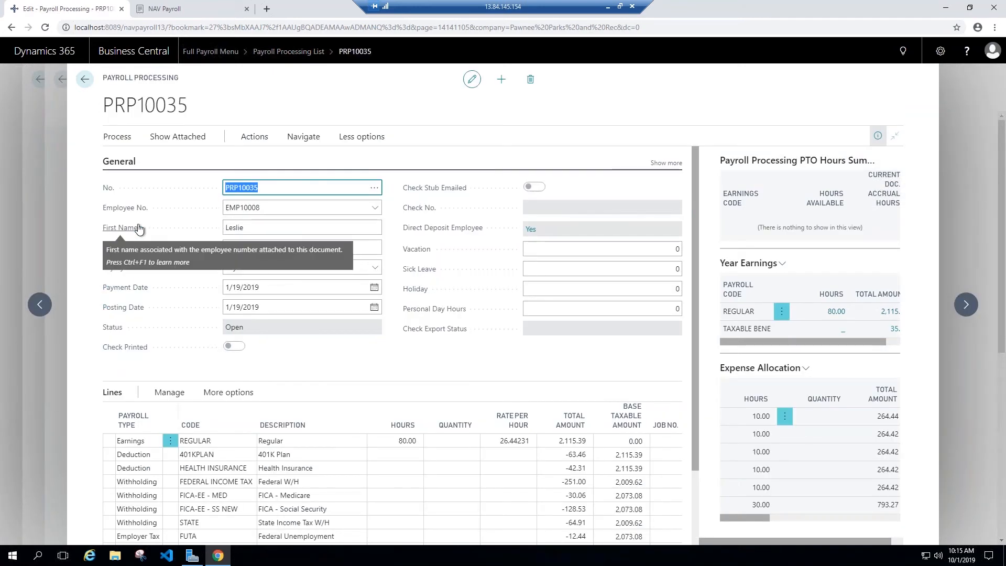
{"action": "scroll", "coordinate": [138, 229], "scroll_direction": "down", "scroll_amount": 2}
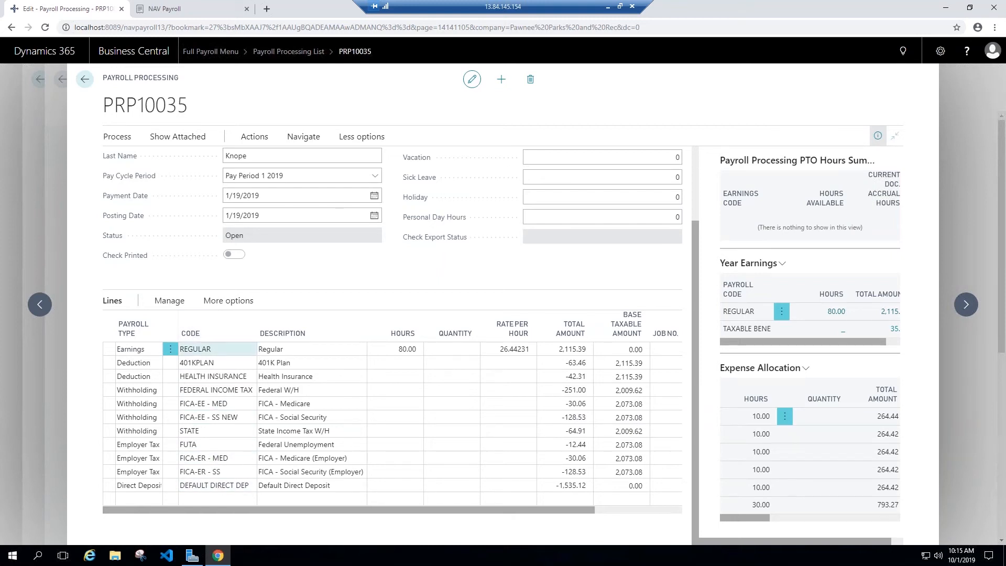
{"action": "scroll", "coordinate": [220, 335], "scroll_direction": "up", "scroll_amount": 2}
Step: Examine the expense allocation for the REGULAR earnings line across all its columns, and close it
{"action": "left_click", "coordinate": [178, 394]}
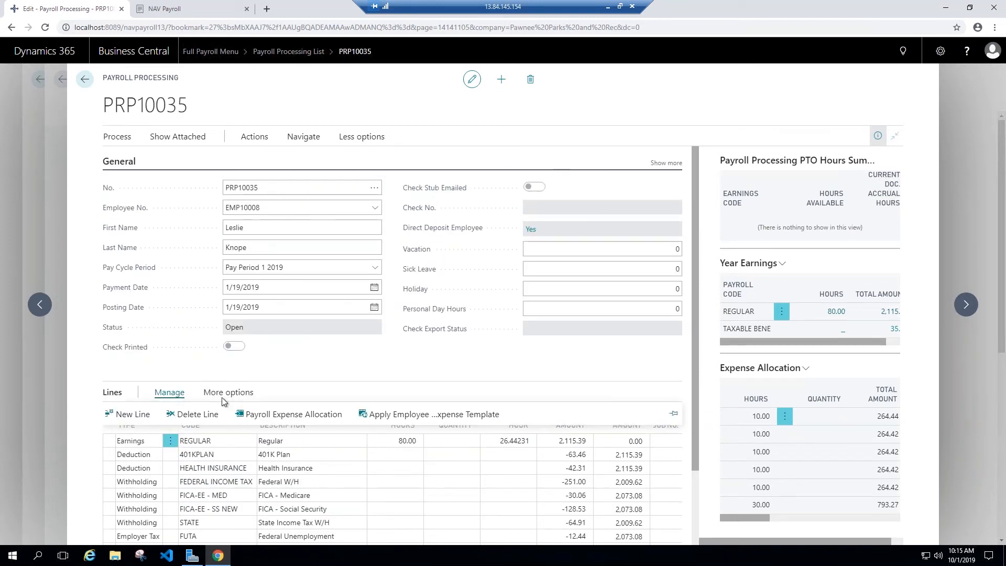
{"action": "left_click", "coordinate": [275, 415]}
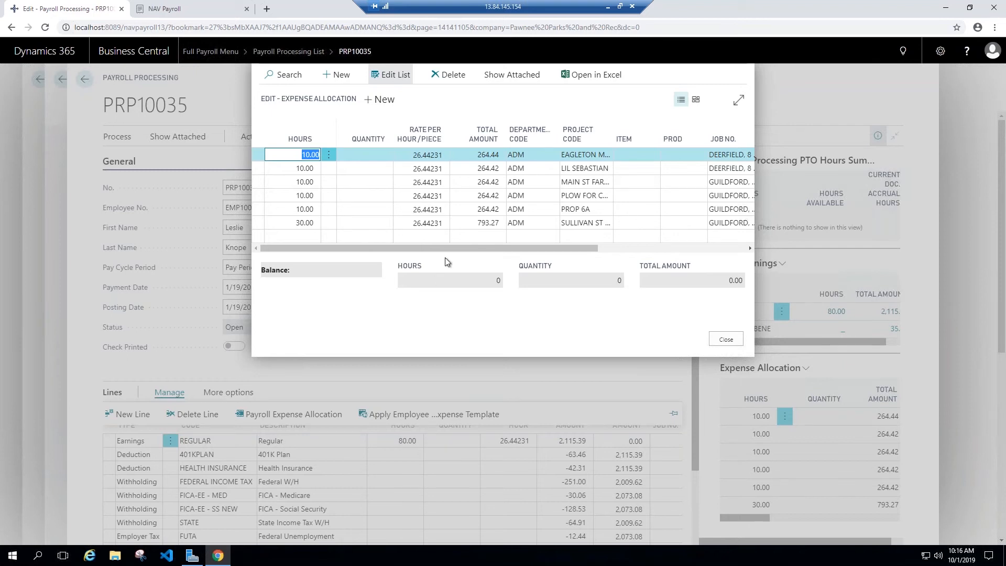
{"action": "left_click_drag", "start_coordinate": [453, 246], "coordinate": [611, 248]}
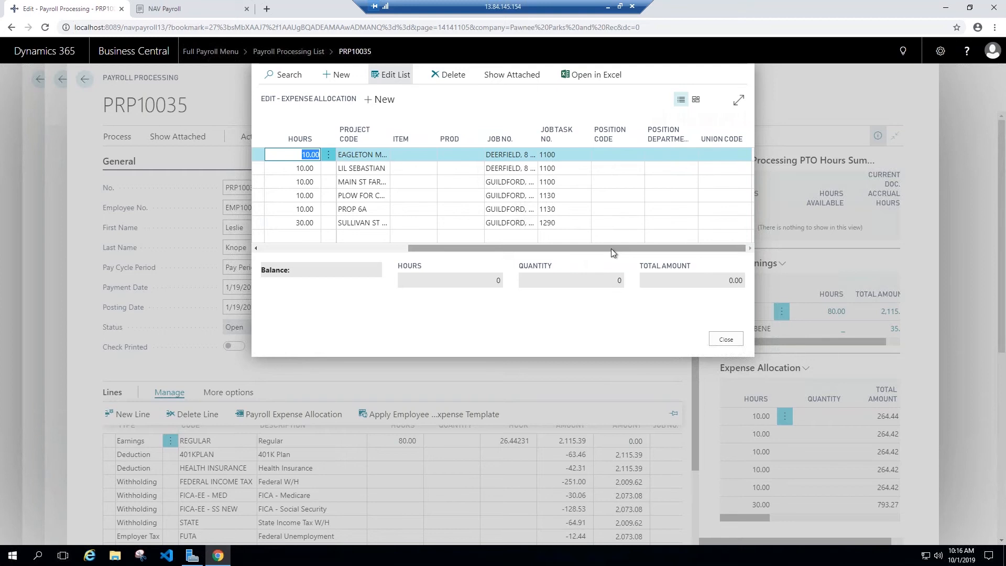
{"action": "left_click_drag", "start_coordinate": [610, 249], "coordinate": [463, 246]}
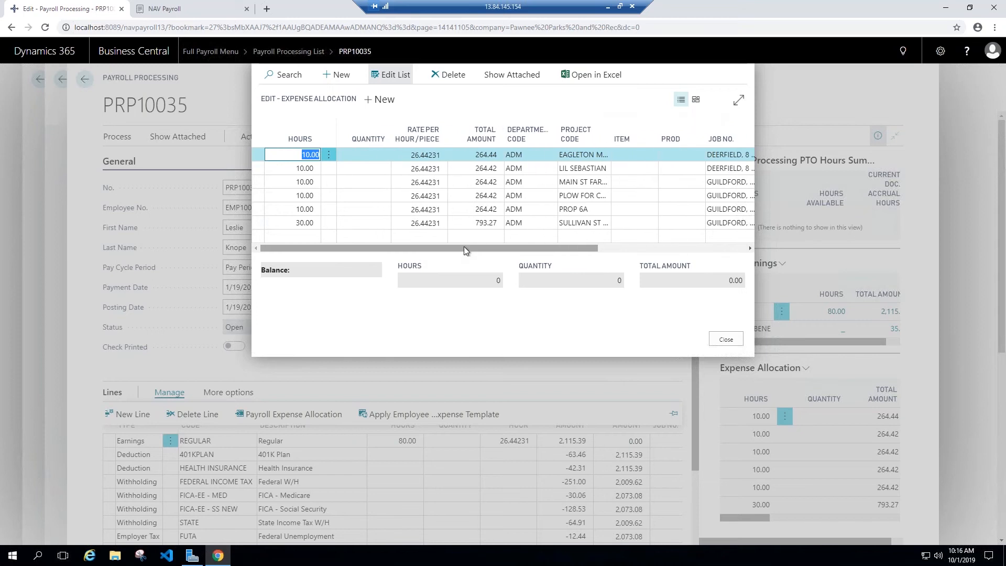
{"action": "left_click", "coordinate": [721, 338]}
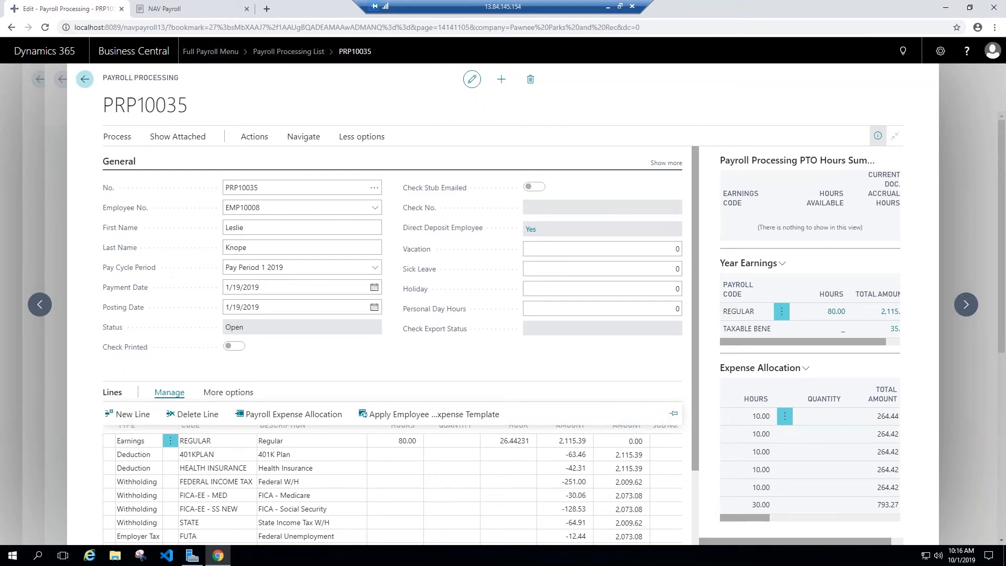
Step: Return to the Full Payroll Menu and open the Batch Payroll Processing List
{"action": "left_click", "coordinate": [85, 79]}
{"action": "left_click", "coordinate": [84, 79]}
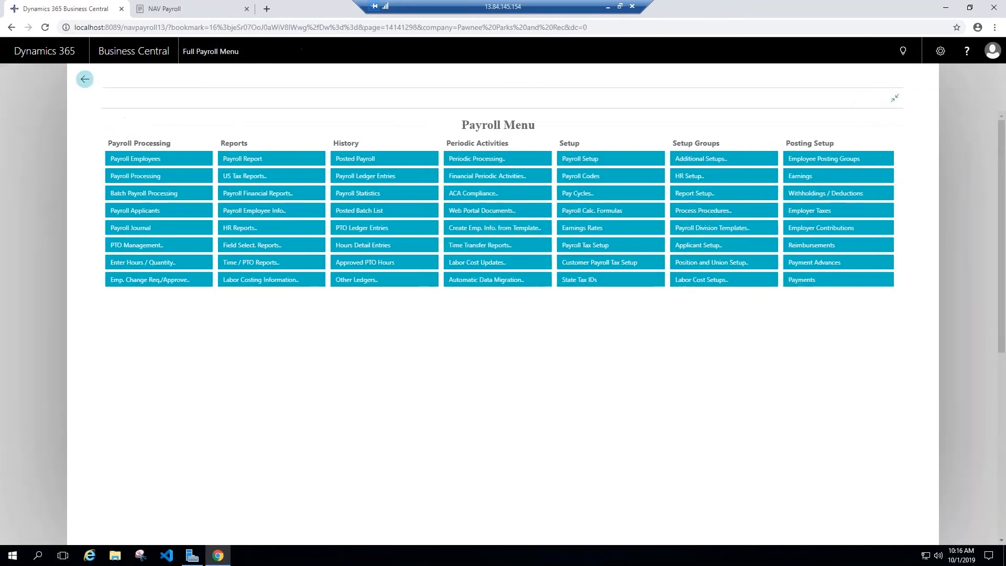
{"action": "left_click", "coordinate": [150, 194]}
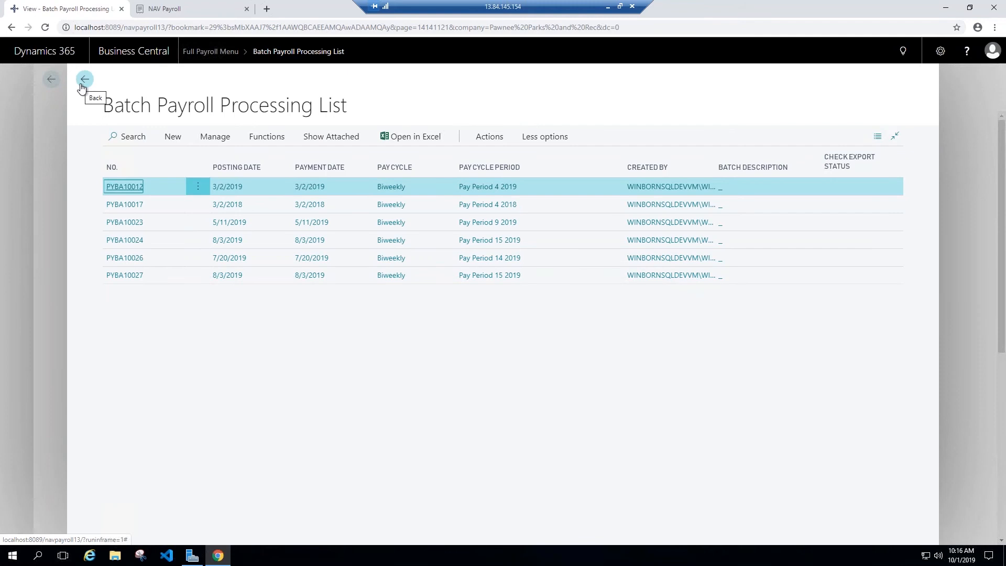
Step: Start a new batch payroll processing request, examine its pay cycle, date, filter and payroll employee options, and cancel it
{"action": "left_click", "coordinate": [173, 138]}
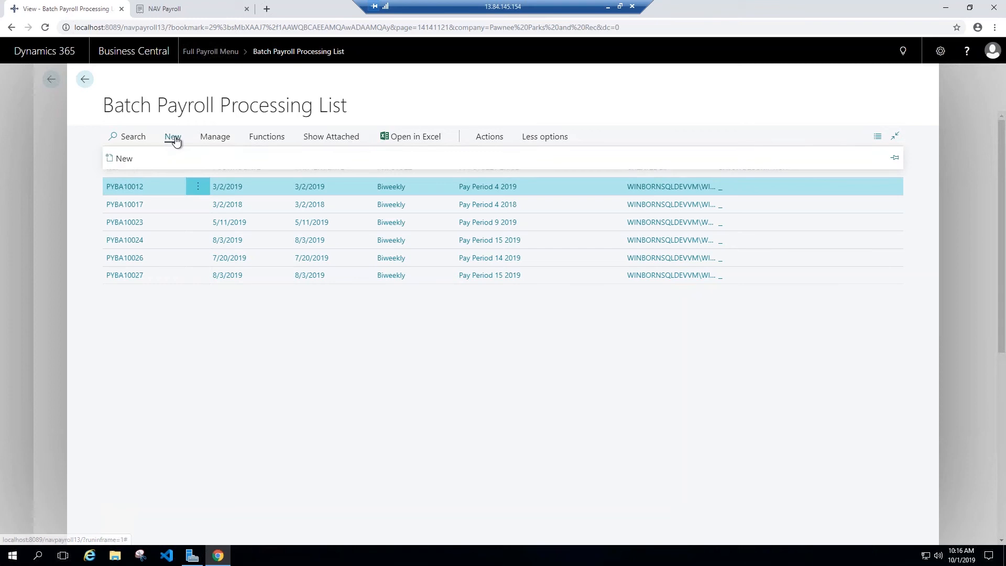
{"action": "left_click", "coordinate": [126, 167]}
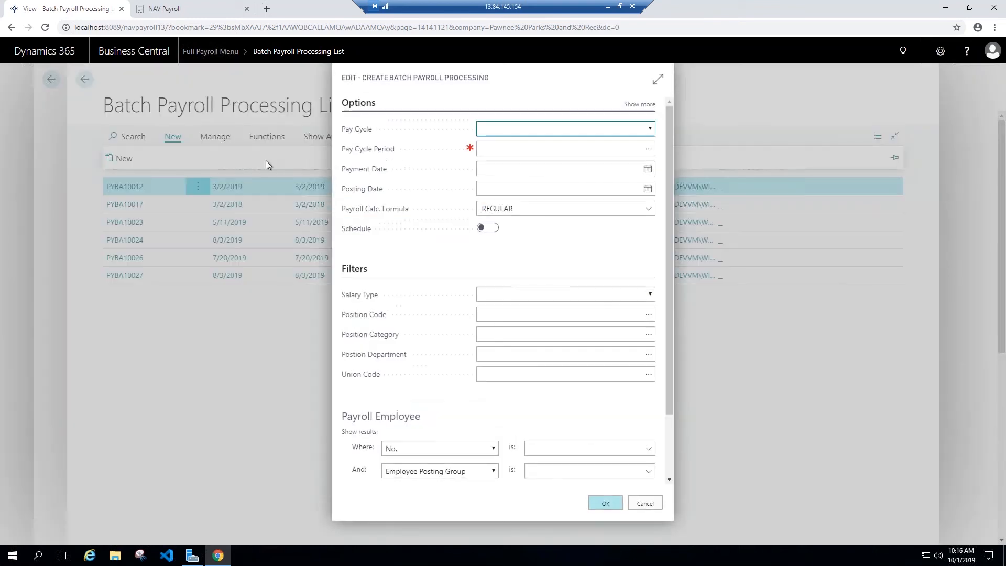
{"action": "left_click", "coordinate": [651, 128]}
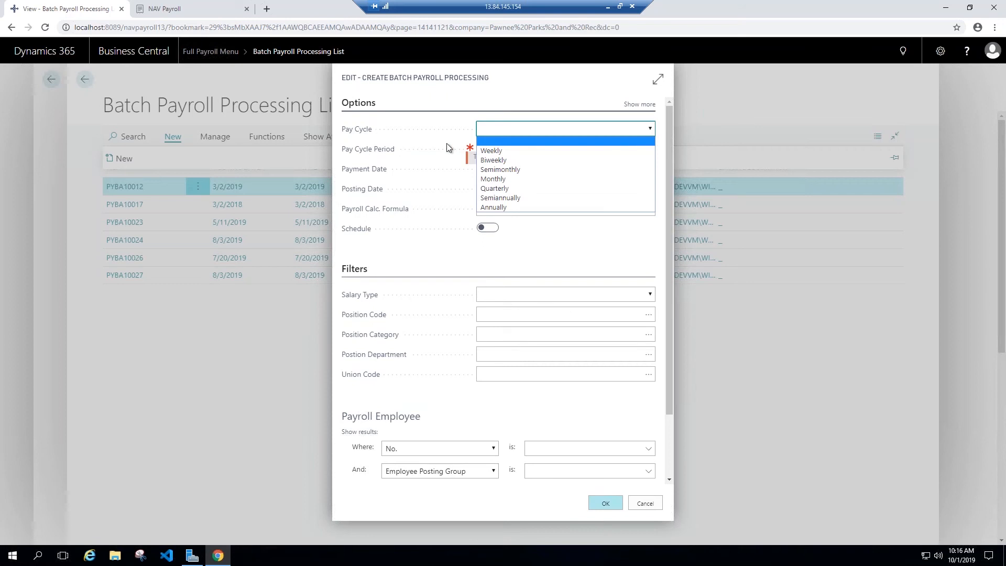
{"action": "left_click", "coordinate": [555, 147]}
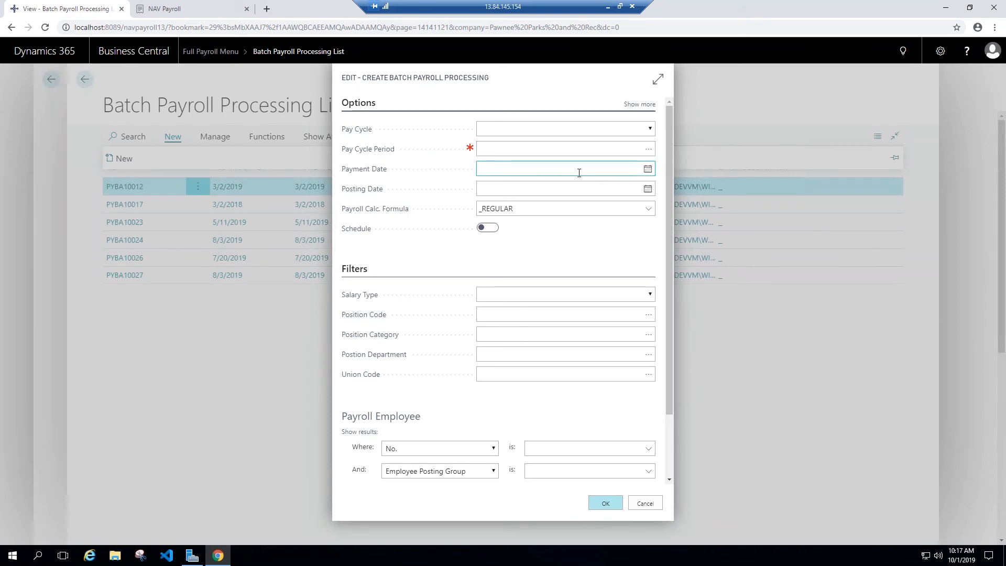
{"action": "scroll", "coordinate": [541, 317], "scroll_direction": "down", "scroll_amount": 2}
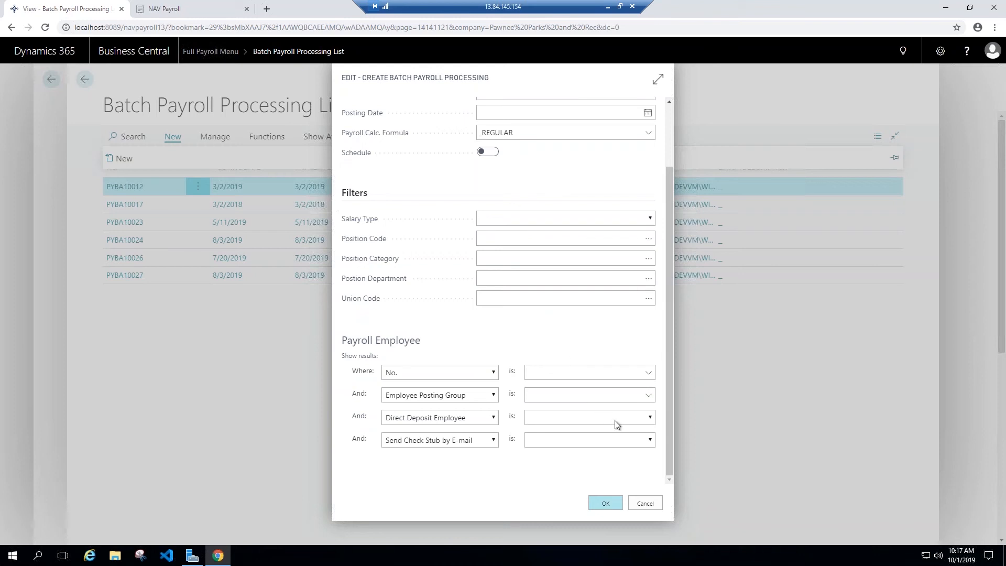
{"action": "left_click", "coordinate": [653, 504]}
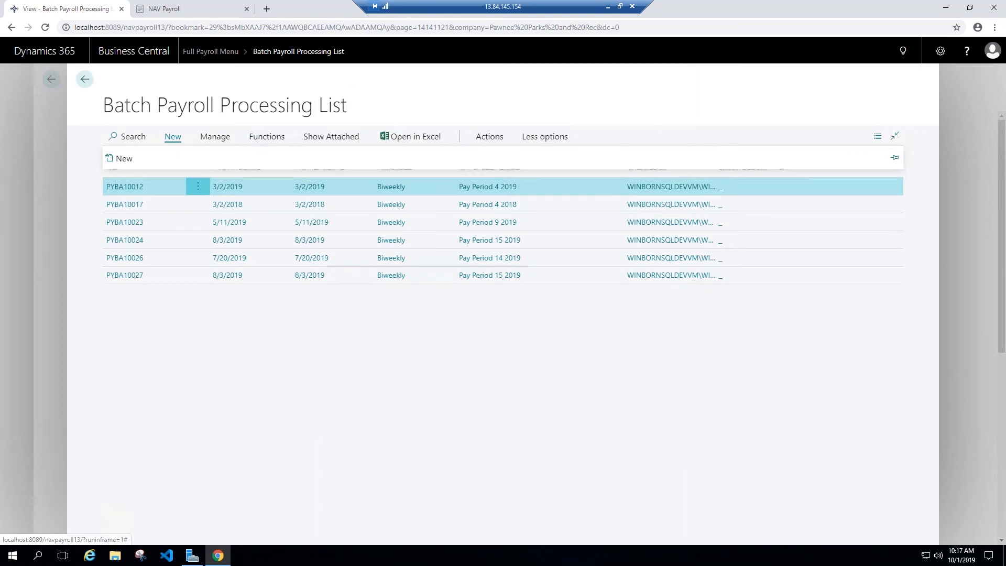
Step: Open batch PYBA10012 in the expanded view and select all of its payroll lines
{"action": "left_click", "coordinate": [124, 186]}
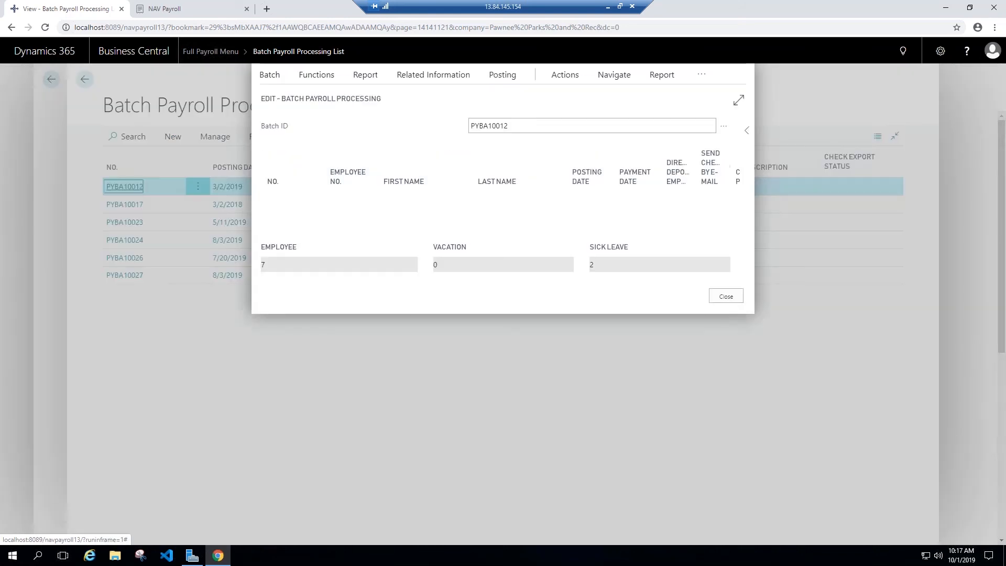
{"action": "left_click", "coordinate": [738, 100]}
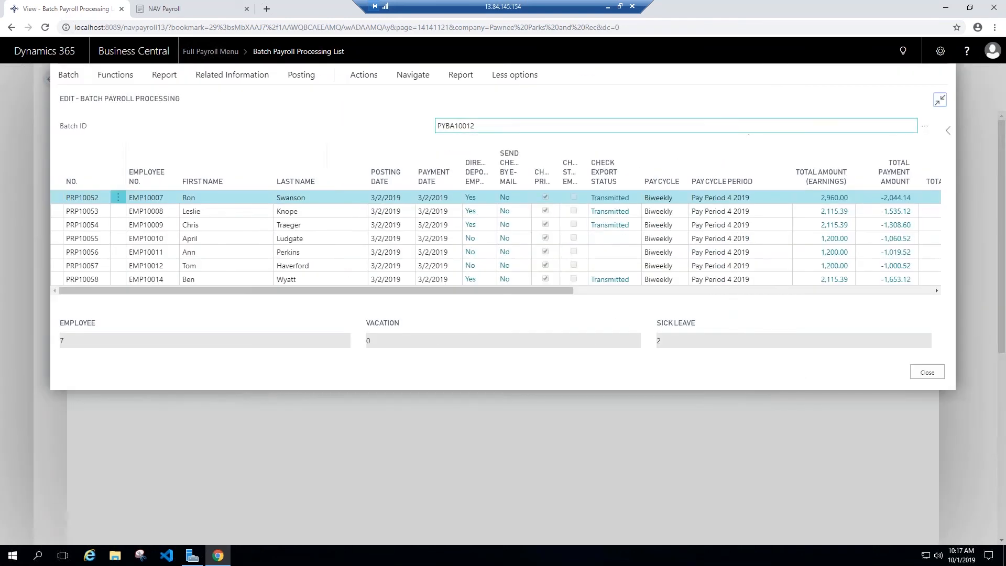
{"action": "left_click", "coordinate": [118, 197]}
{"action": "left_click", "coordinate": [107, 215]}
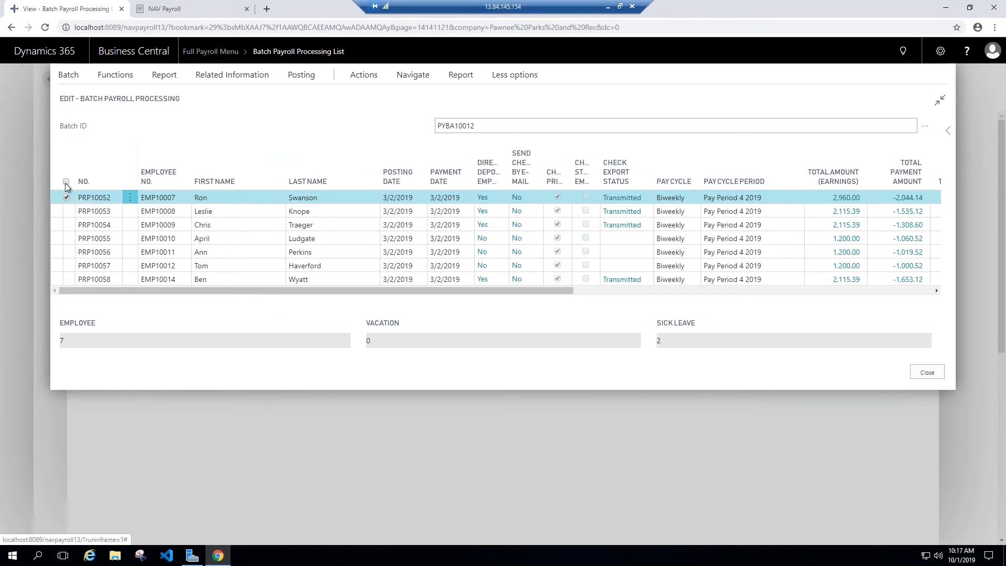
{"action": "left_click", "coordinate": [66, 182]}
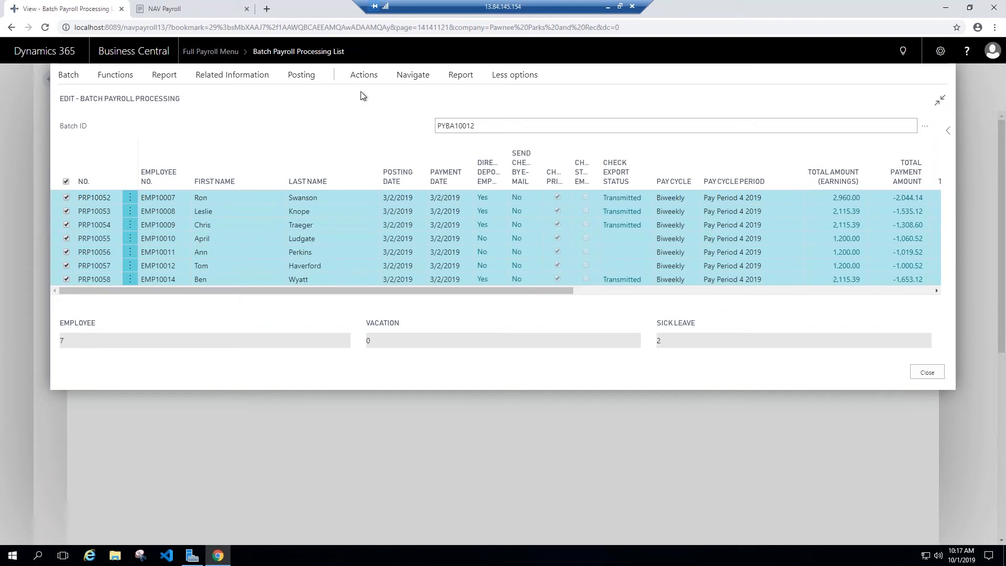
Step: Examine the Electronic Payments and Check Stub actions available for the selected payroll lines, and close the batch
{"action": "left_click", "coordinate": [372, 80]}
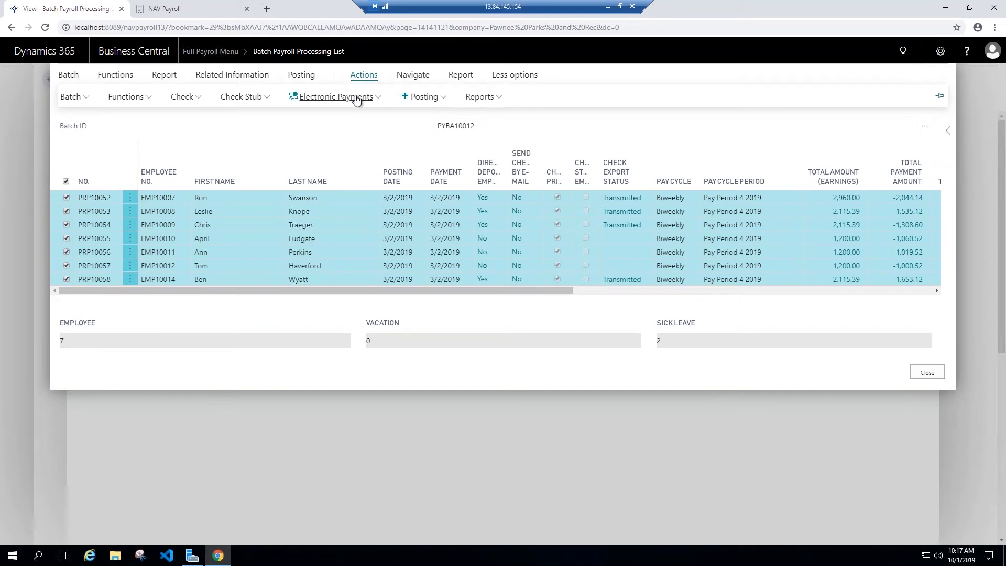
{"action": "left_click", "coordinate": [356, 99]}
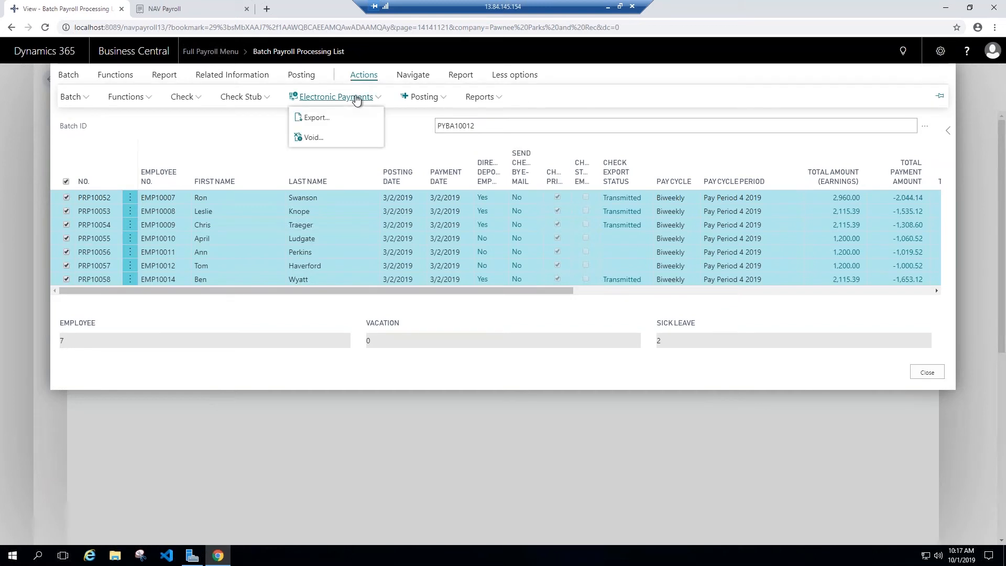
{"action": "left_click", "coordinate": [213, 119]}
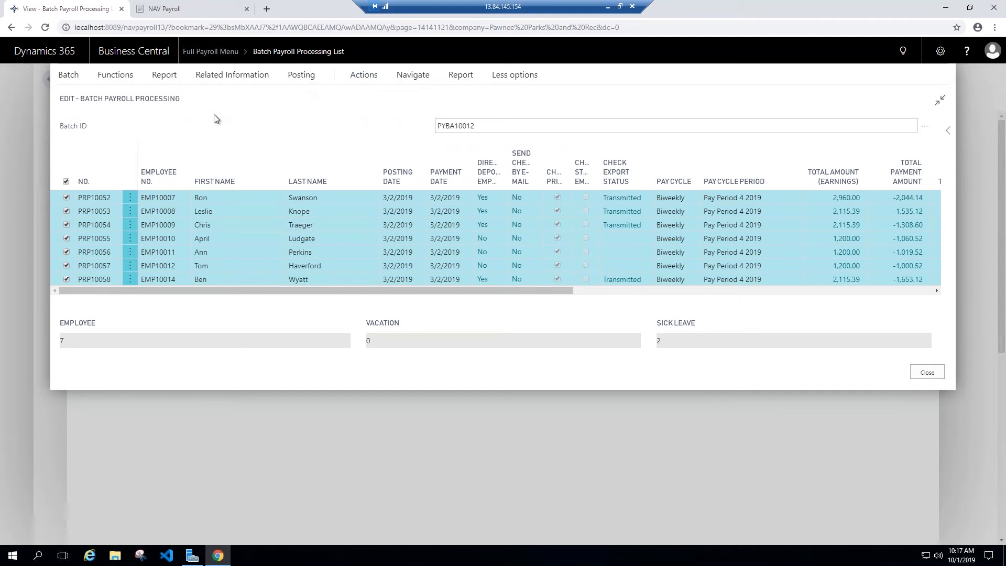
{"action": "left_click", "coordinate": [364, 75]}
{"action": "left_click", "coordinate": [235, 101]}
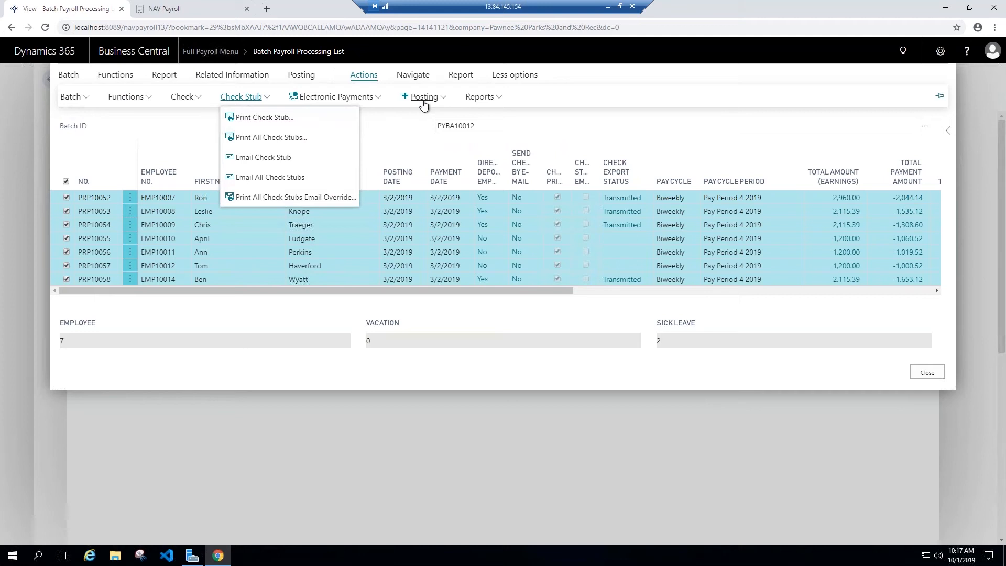
{"action": "left_click", "coordinate": [397, 129]}
{"action": "left_click", "coordinate": [927, 373]}
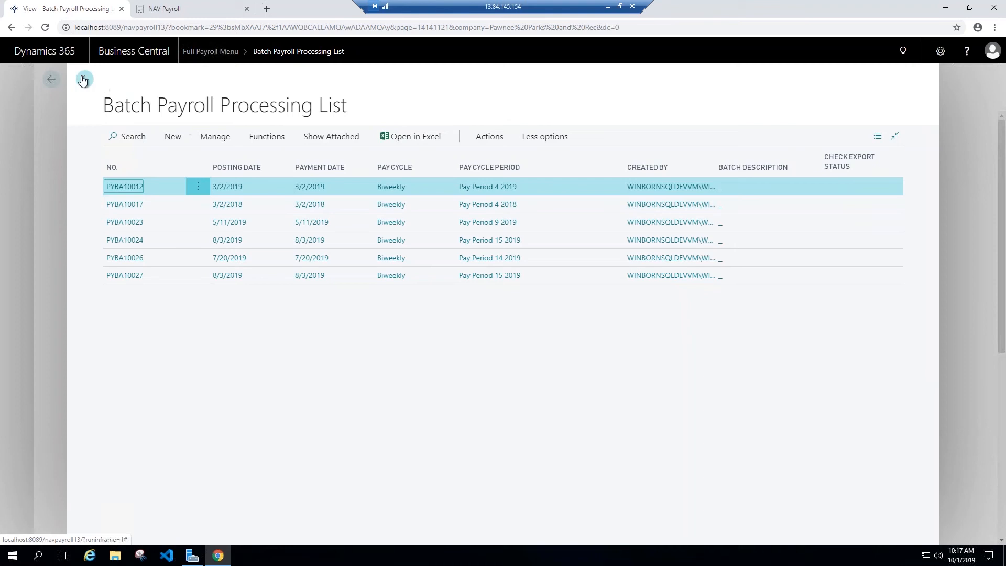
Step: Return to the Full Payroll Menu, search for "payroll ledger ent" and open the Payroll Ledger Entries
{"action": "left_click", "coordinate": [85, 79]}
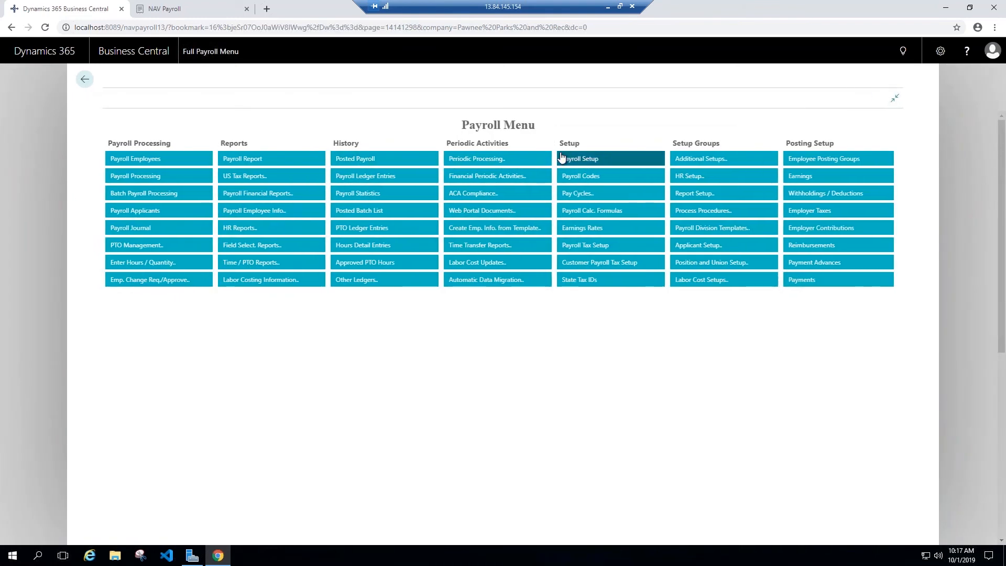
{"action": "left_click", "coordinate": [902, 51]}
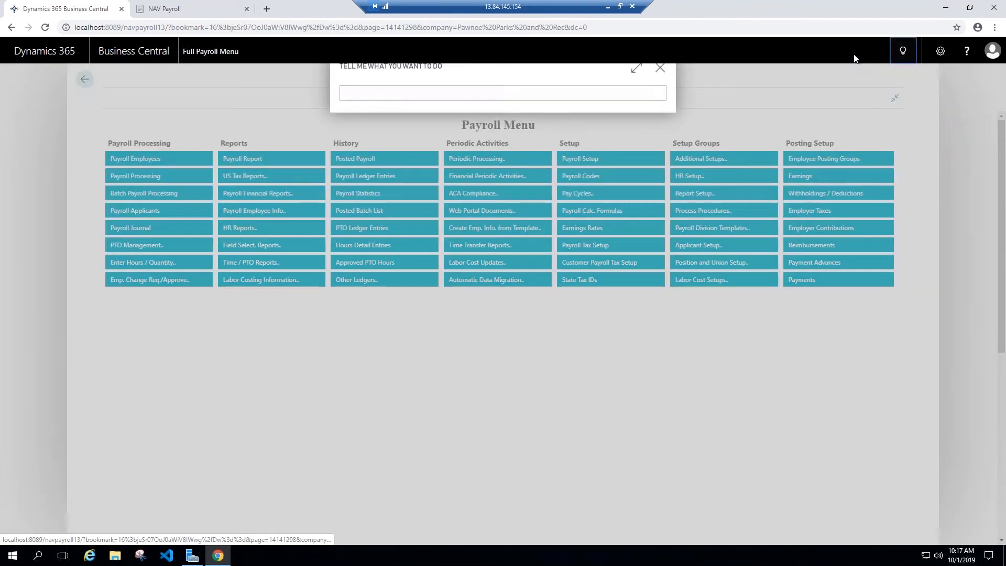
{"action": "type", "text": "payroll "}
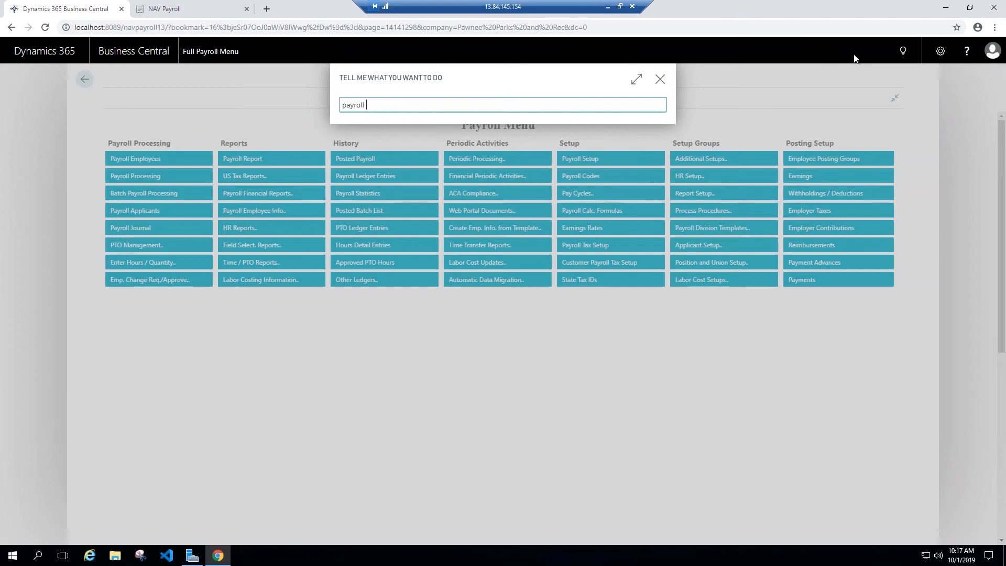
{"action": "type", "text": "ledger ent"}
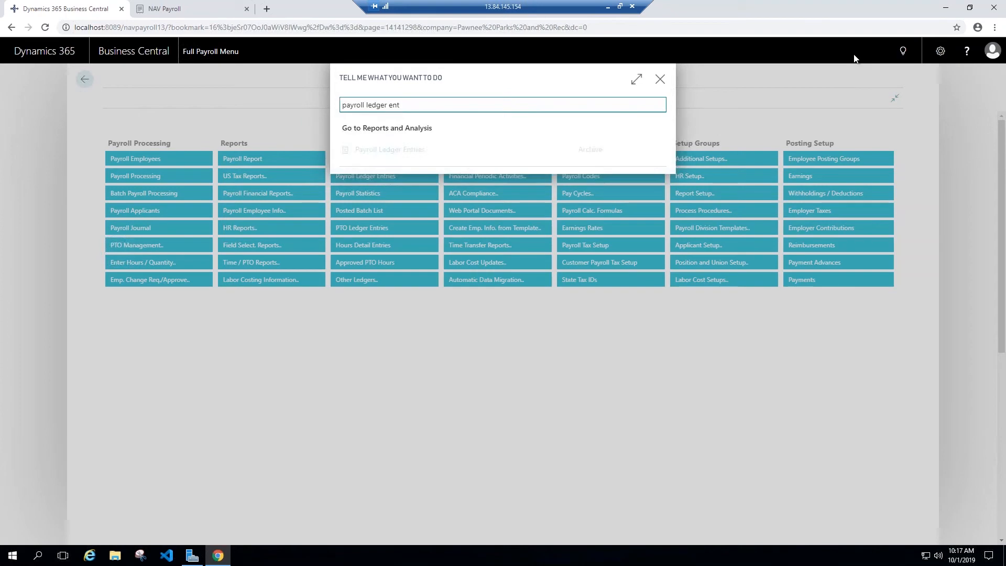
{"action": "left_click", "coordinate": [406, 152]}
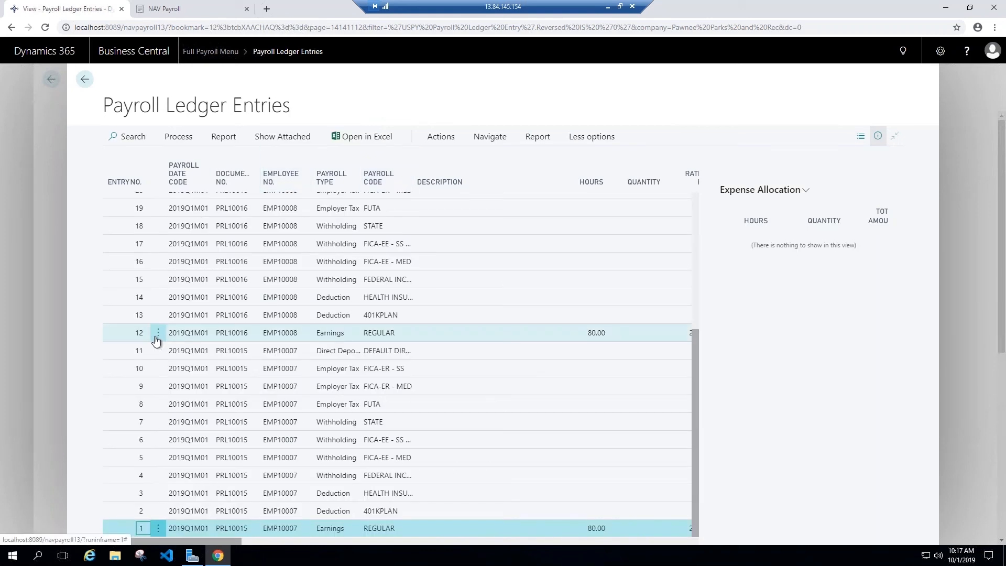
Step: Select the FUTA employer tax entry no. 8 and examine its processing, entry and employee options
{"action": "left_click", "coordinate": [112, 402]}
{"action": "left_click", "coordinate": [183, 139]}
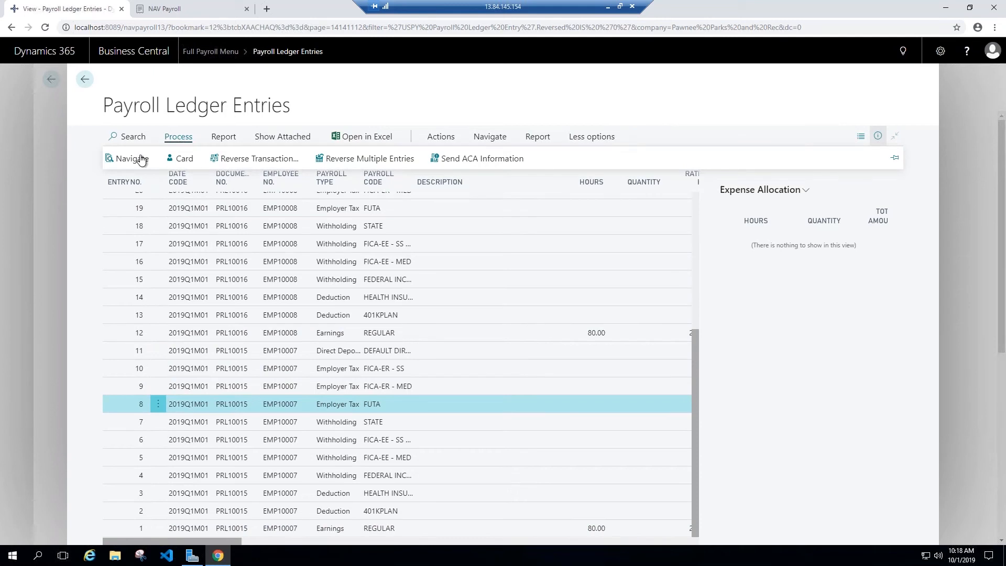
{"action": "left_click", "coordinate": [490, 137]}
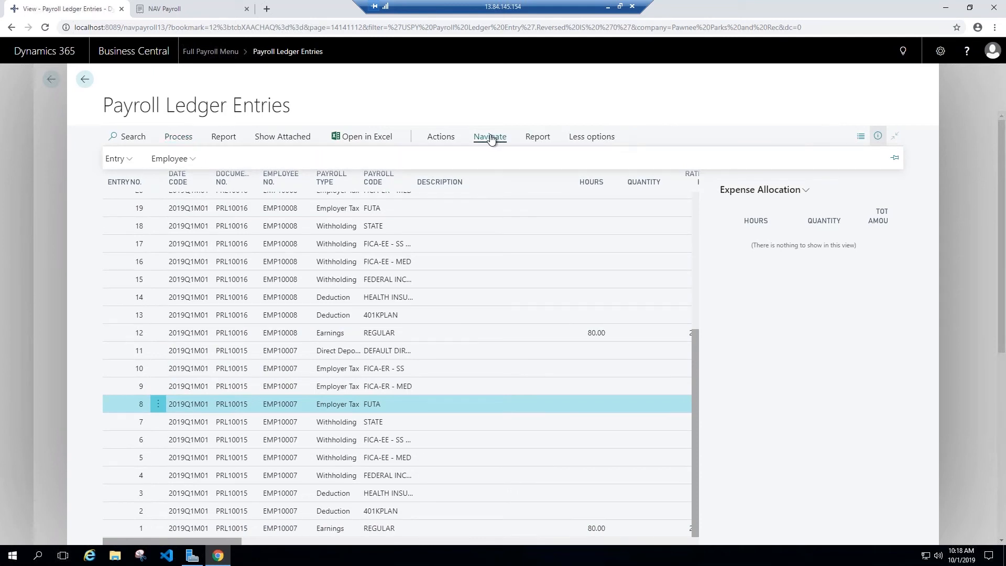
{"action": "left_click", "coordinate": [119, 160]}
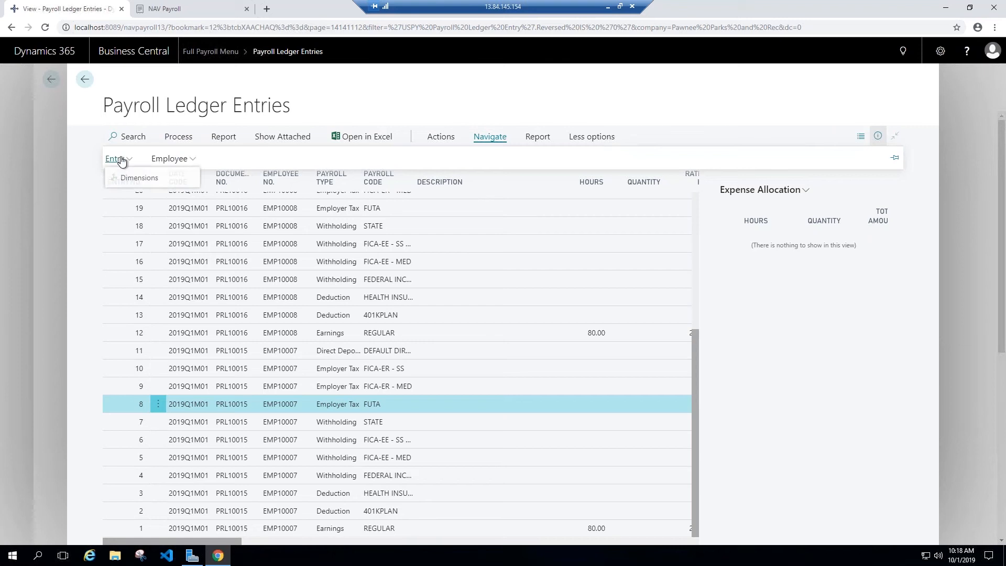
{"action": "left_click", "coordinate": [169, 159]}
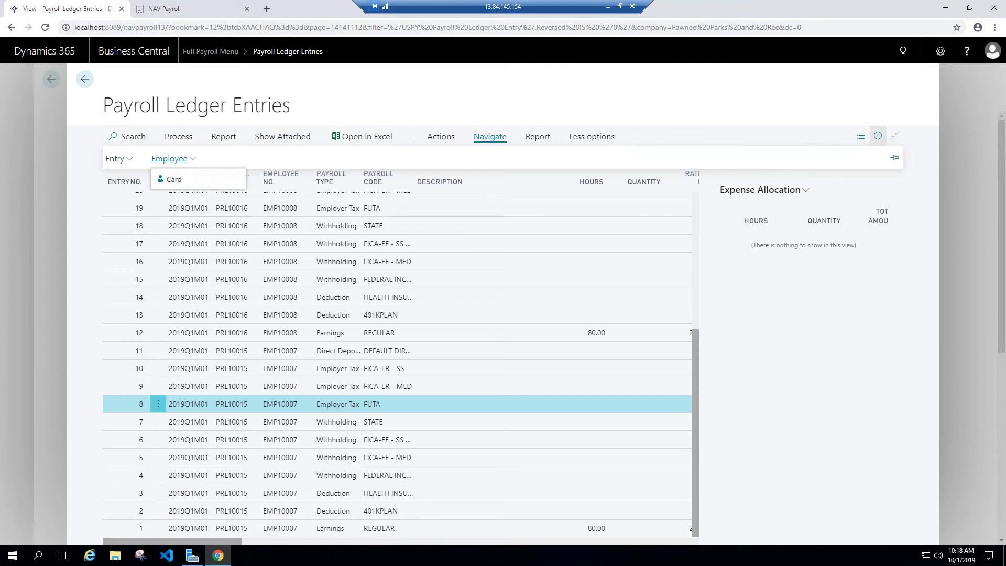
Step: Use Navigate to find all entries related to the selected FUTA ledger entry's document
{"action": "left_click", "coordinate": [440, 137]}
{"action": "left_click", "coordinate": [138, 159]}
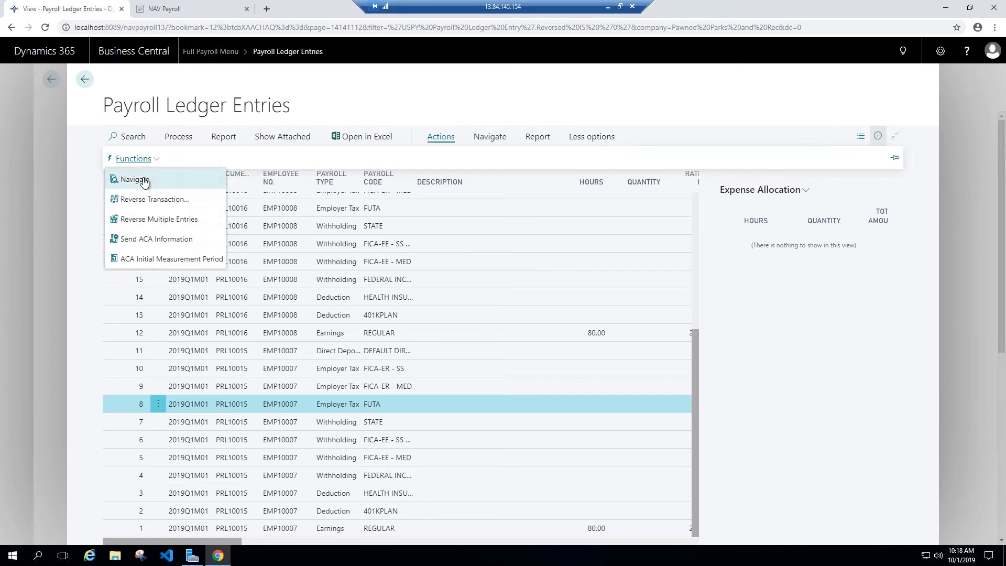
{"action": "left_click", "coordinate": [142, 180]}
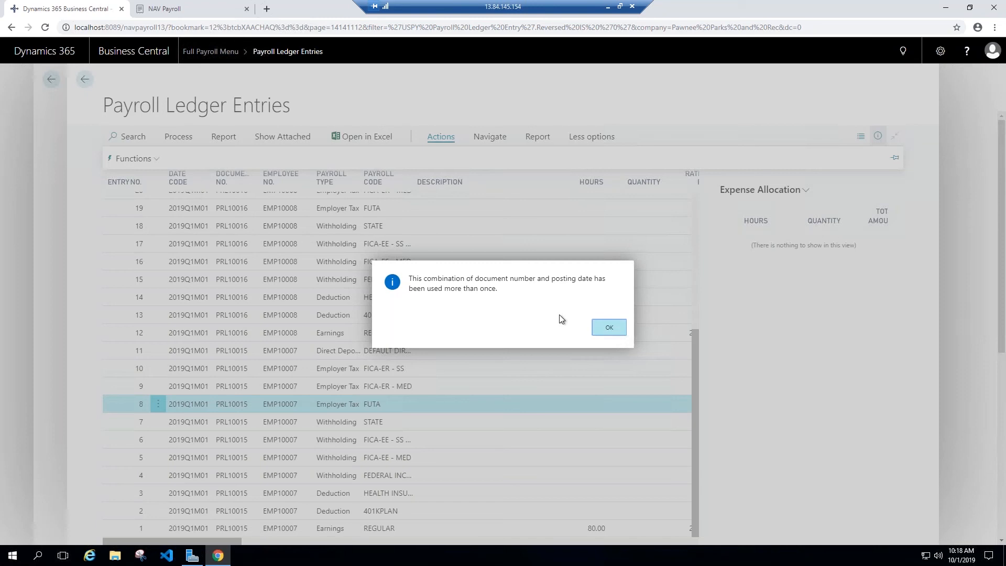
{"action": "left_click", "coordinate": [607, 328]}
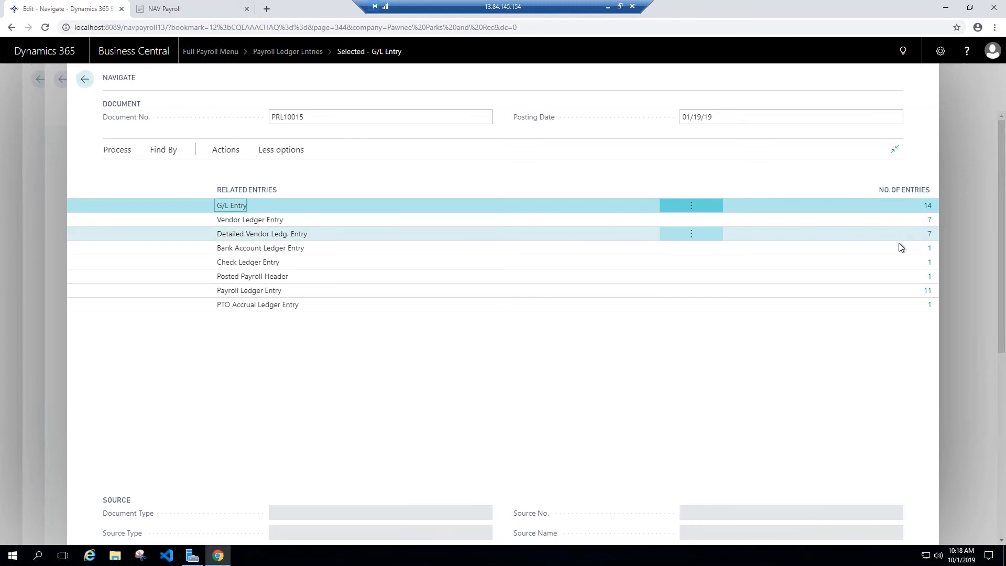
Step: Examine the related G/L entries for document PRL10015 across their columns, and return to the Full Payroll Menu
{"action": "left_click", "coordinate": [928, 207]}
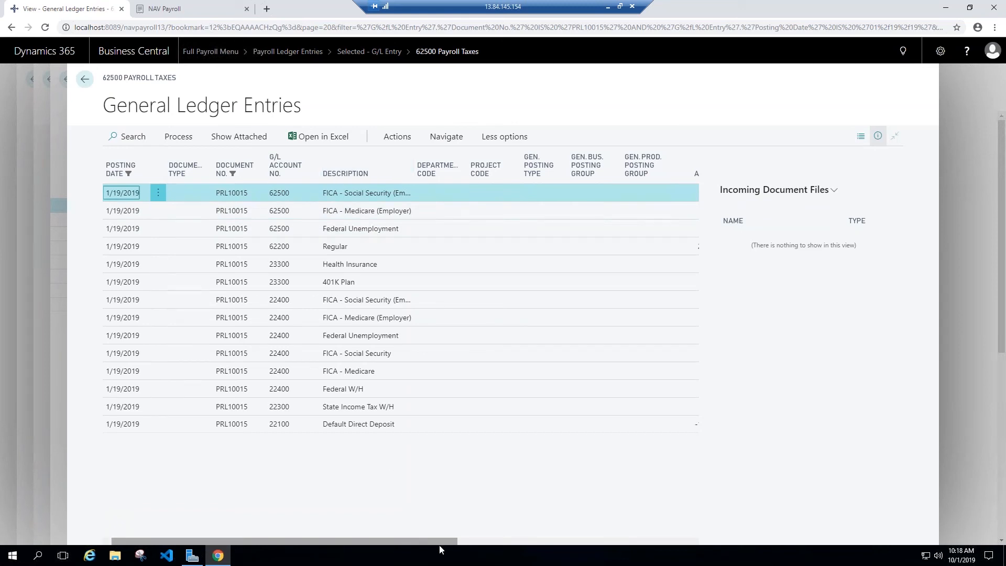
{"action": "left_click_drag", "start_coordinate": [439, 544], "coordinate": [277, 547]}
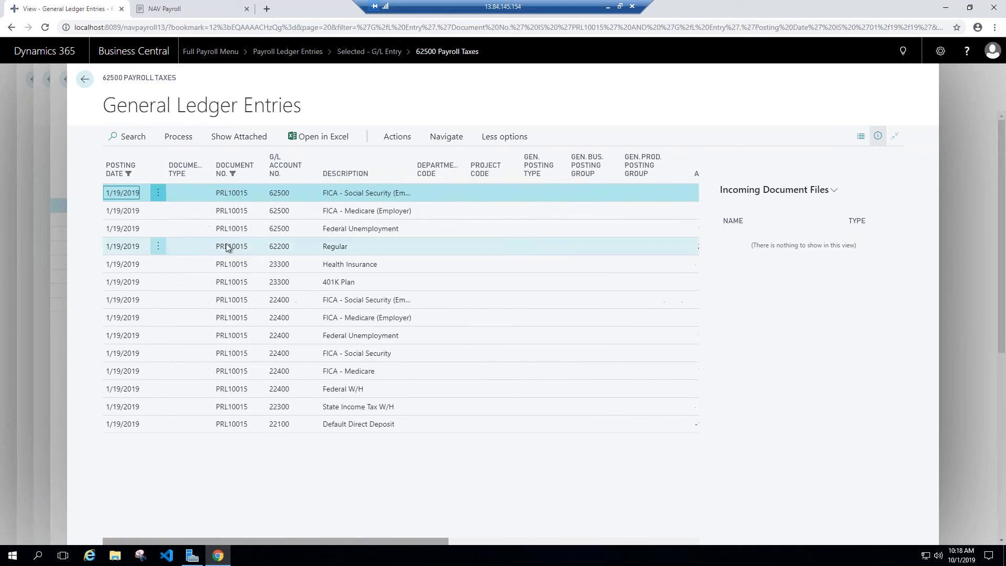
{"action": "left_click", "coordinate": [85, 80]}
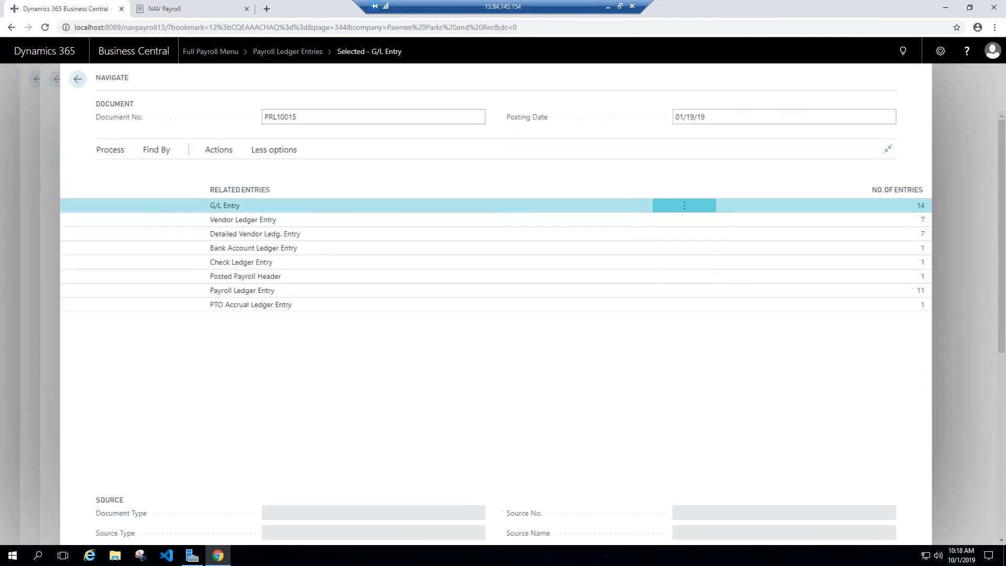
{"action": "left_click", "coordinate": [85, 80]}
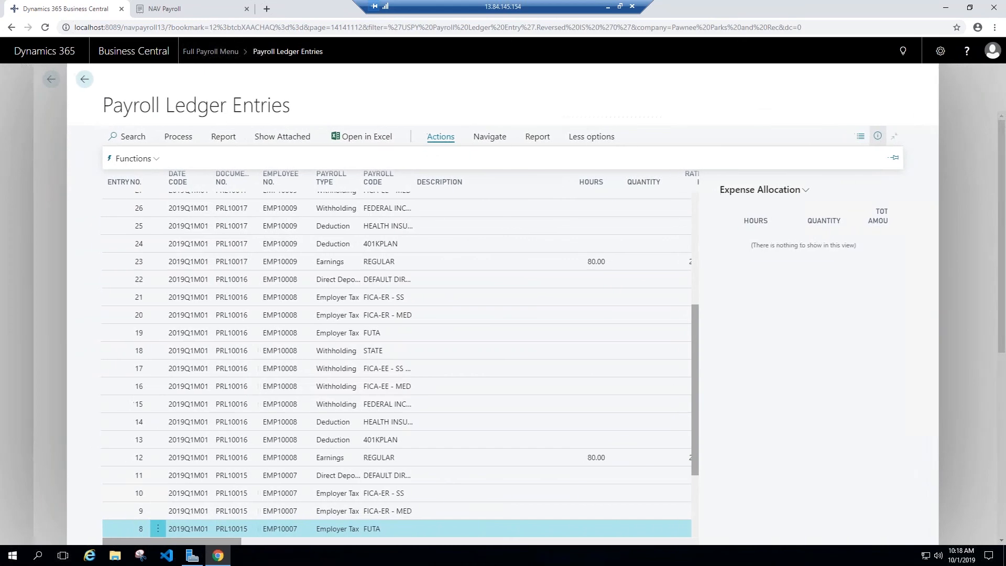
{"action": "left_click", "coordinate": [83, 79]}
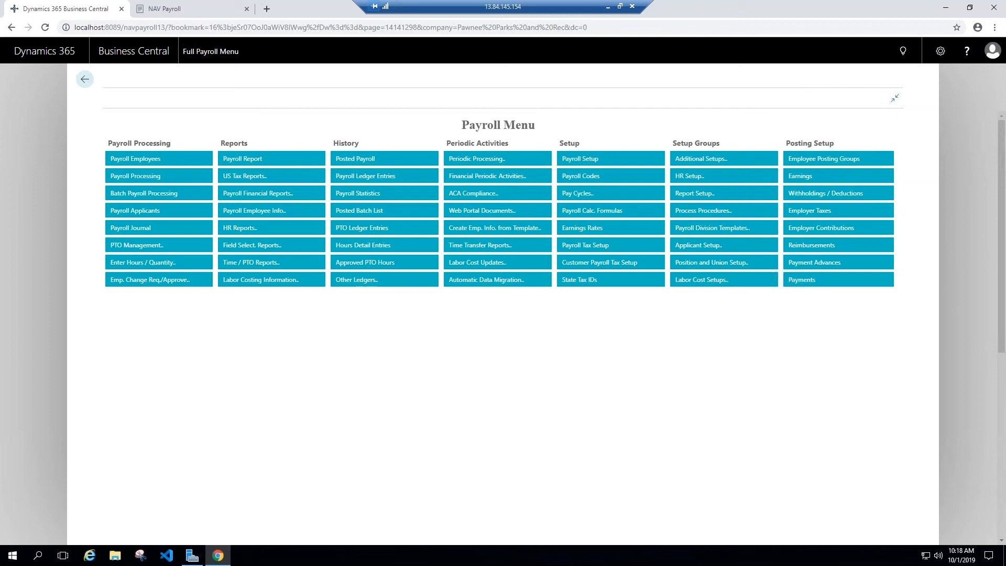
Step: Switch to the NAV Payroll web portal, sign in with the employee's user name and password, and open the page for entering hours details
{"action": "left_click", "coordinate": [159, 9]}
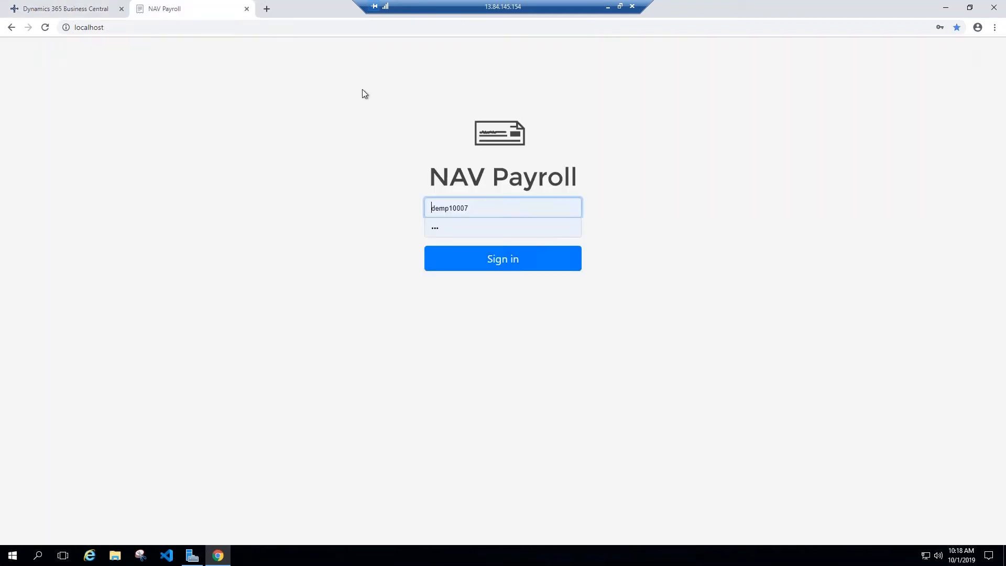
{"action": "left_click", "coordinate": [496, 258]}
{"action": "left_click", "coordinate": [504, 211]}
{"action": "left_click", "coordinate": [483, 231]}
{"action": "left_click", "coordinate": [491, 260]}
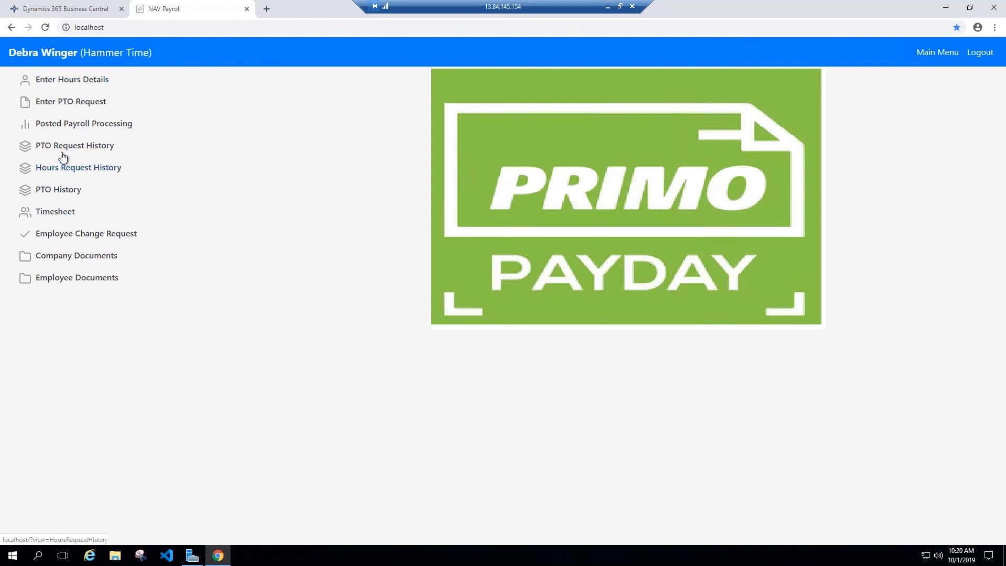
{"action": "left_click", "coordinate": [66, 80]}
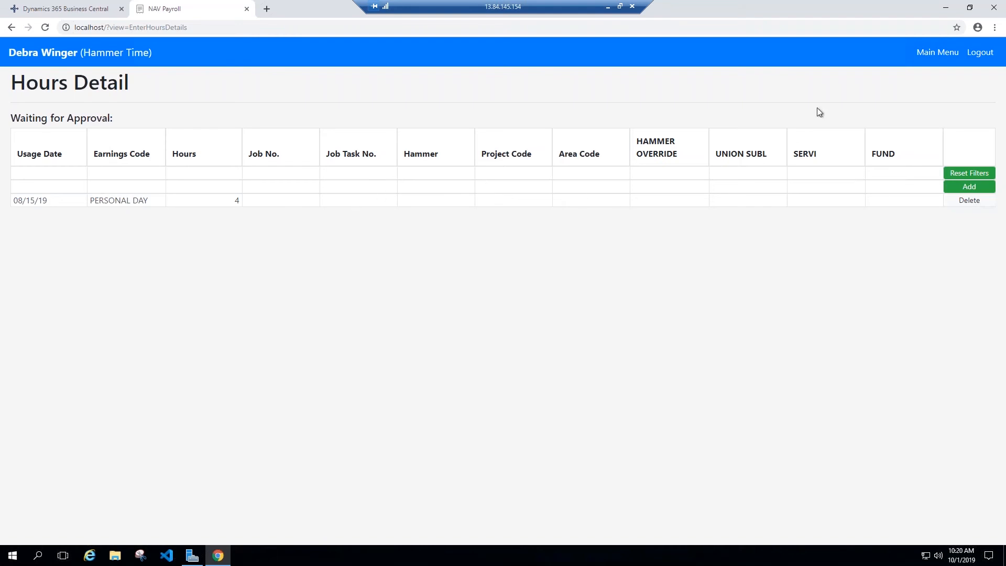
Step: Examine the accruals summary and request lines on the Enter PTO Request page, and return to the portal's main menu
{"action": "left_click", "coordinate": [935, 53]}
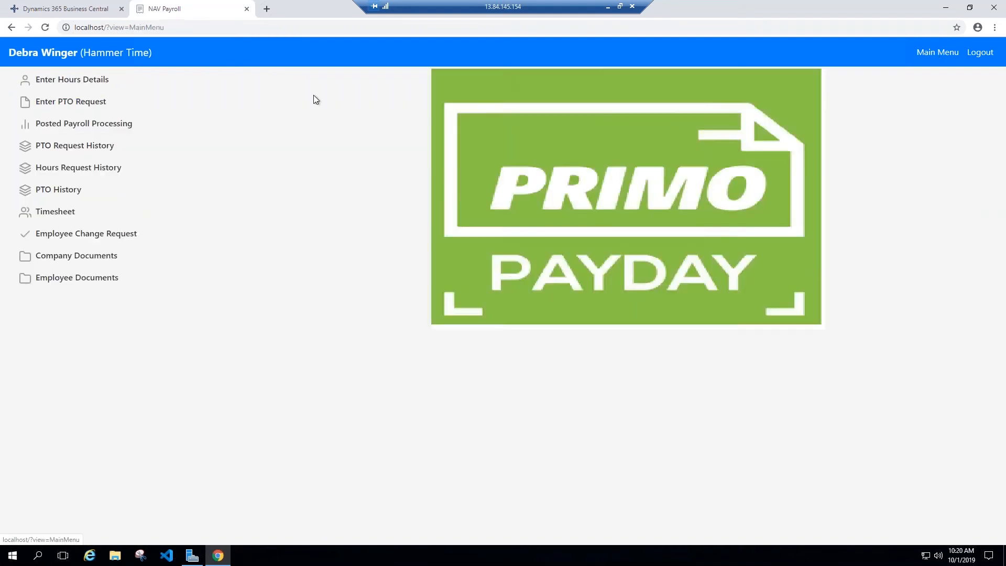
{"action": "left_click", "coordinate": [92, 105]}
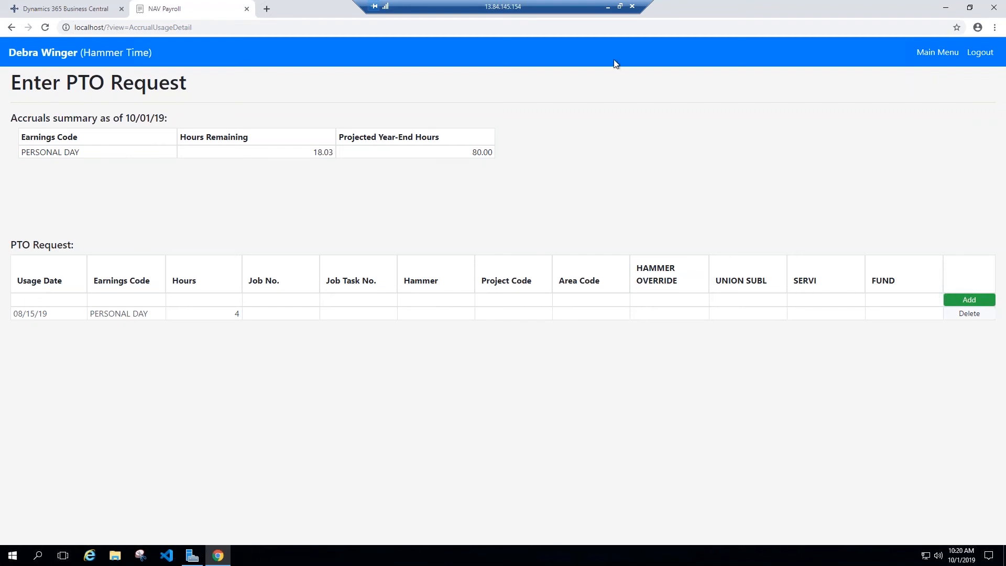
{"action": "left_click", "coordinate": [922, 52]}
Step: Switch to Business Central, examine the Hours Approval entries waiting for approval, and return to the role center
{"action": "left_click", "coordinate": [60, 13]}
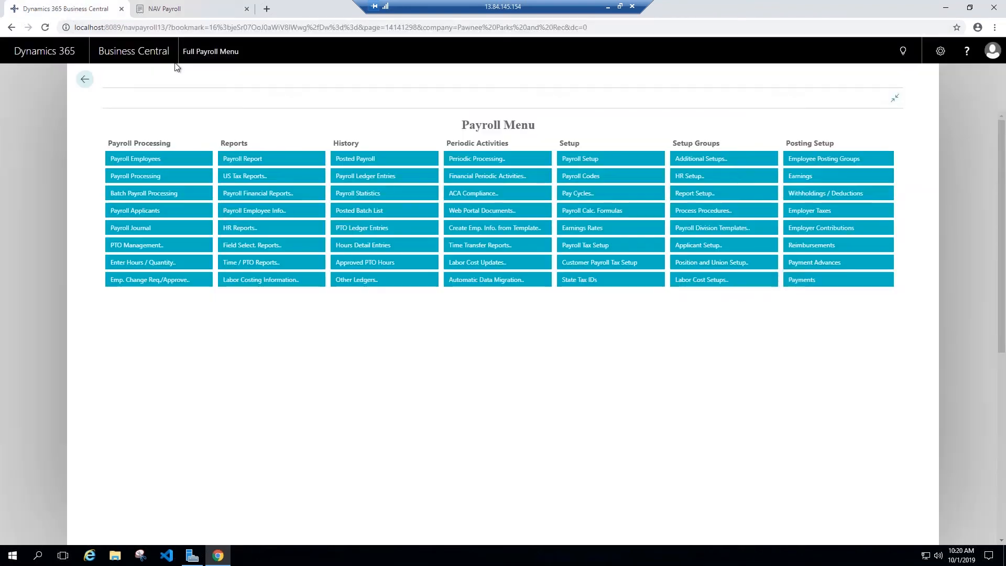
{"action": "left_click", "coordinate": [88, 82]}
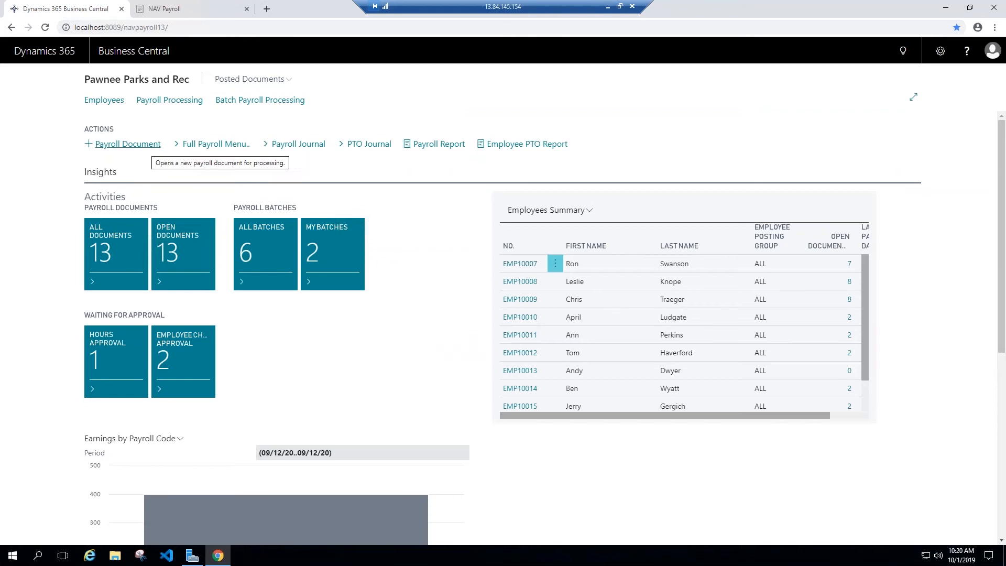
{"action": "left_click", "coordinate": [122, 357]}
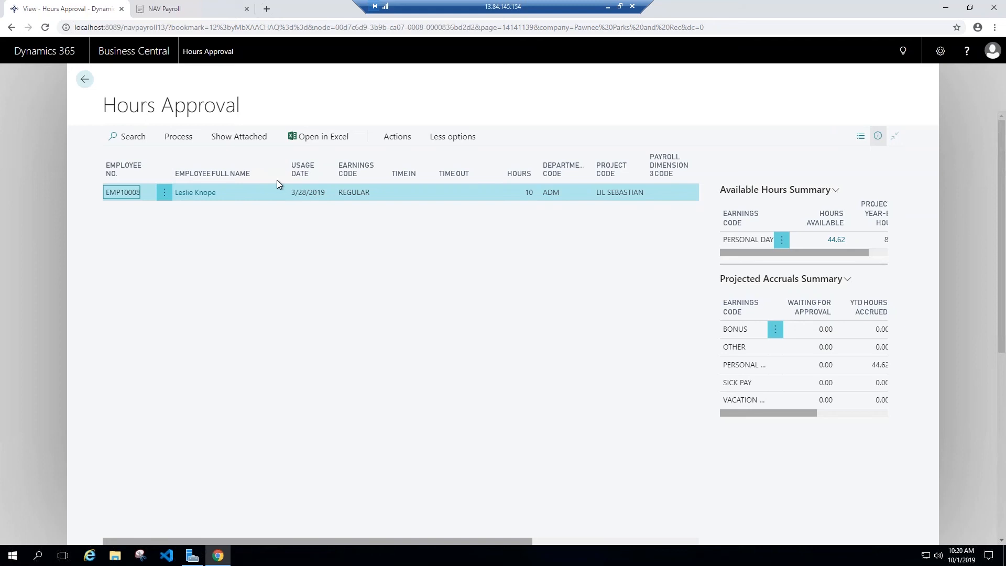
{"action": "left_click", "coordinate": [86, 82]}
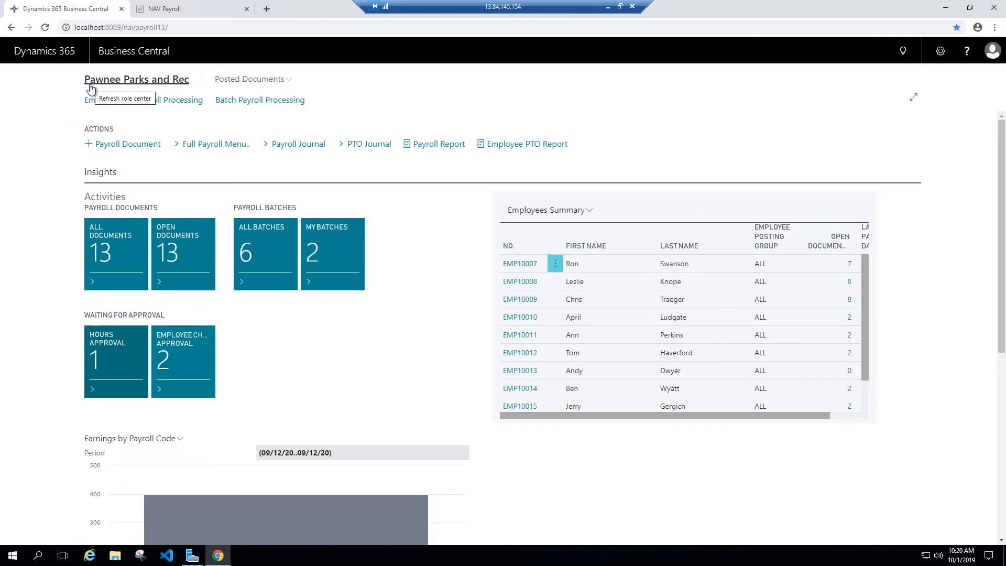
Step: Switch to the NAV Payroll portal and examine the pay stub for posted payroll PRL10081, returning to the main menu
{"action": "left_click", "coordinate": [193, 9]}
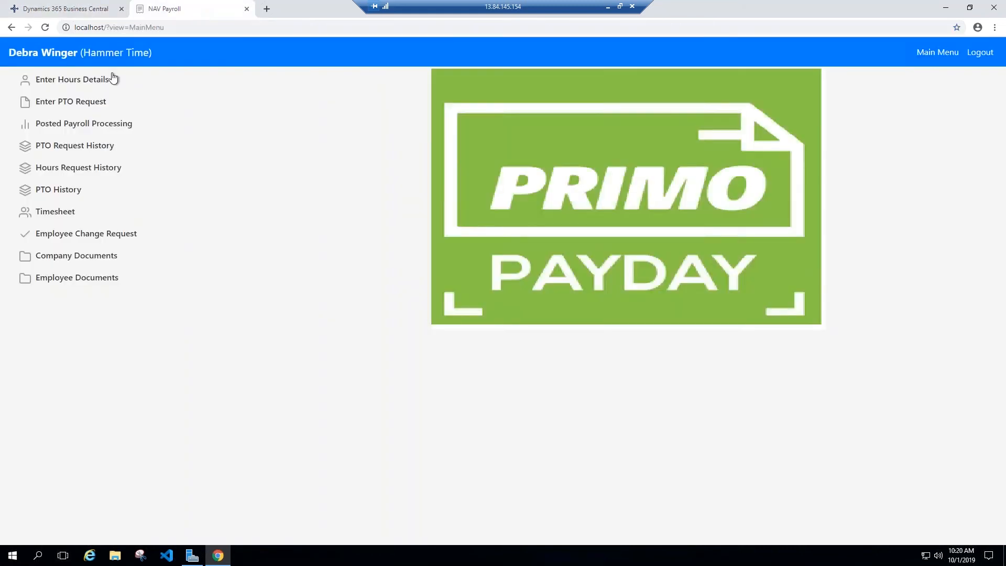
{"action": "left_click", "coordinate": [77, 125]}
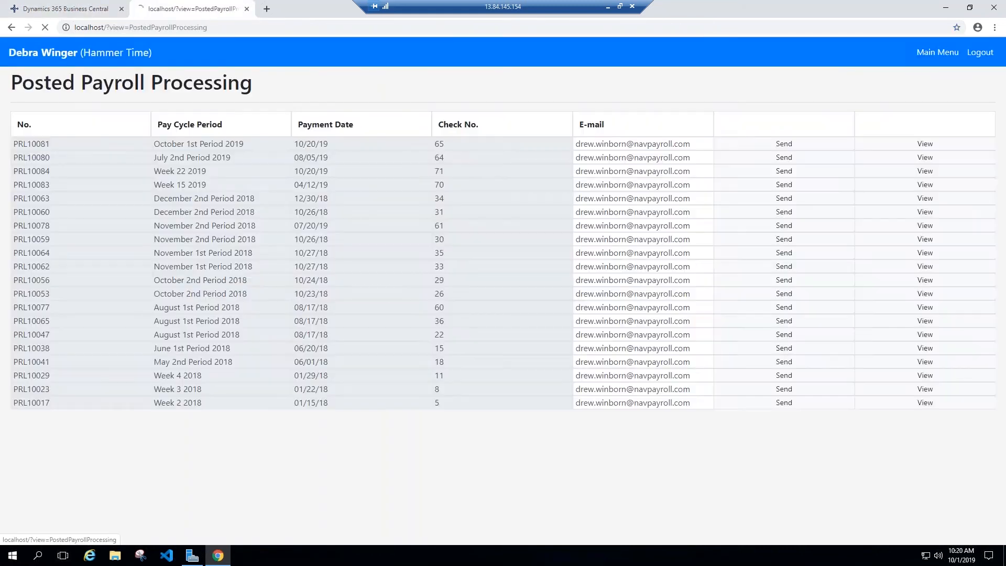
{"action": "left_click", "coordinate": [922, 145]}
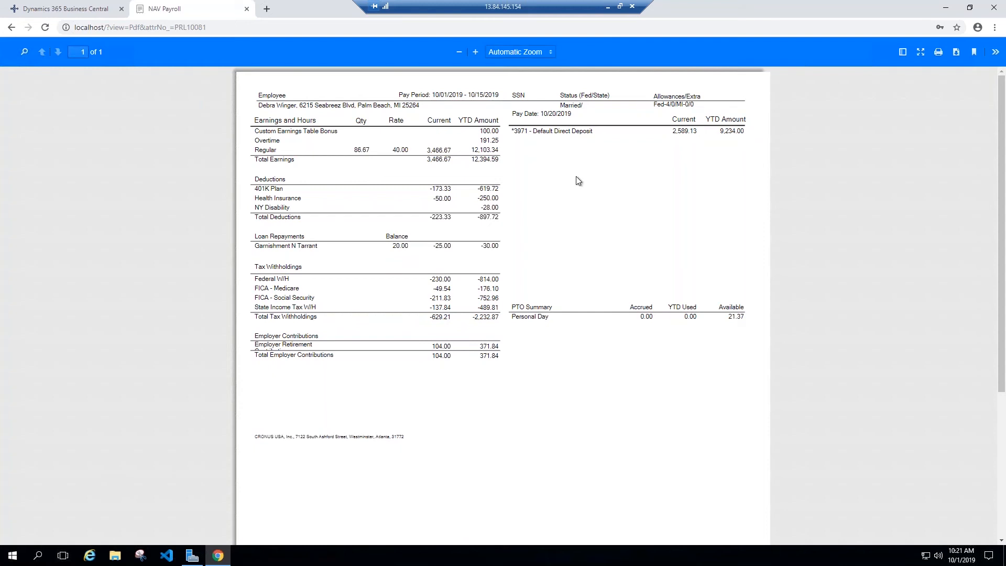
{"action": "scroll", "coordinate": [462, 278], "scroll_direction": "down", "scroll_amount": 4}
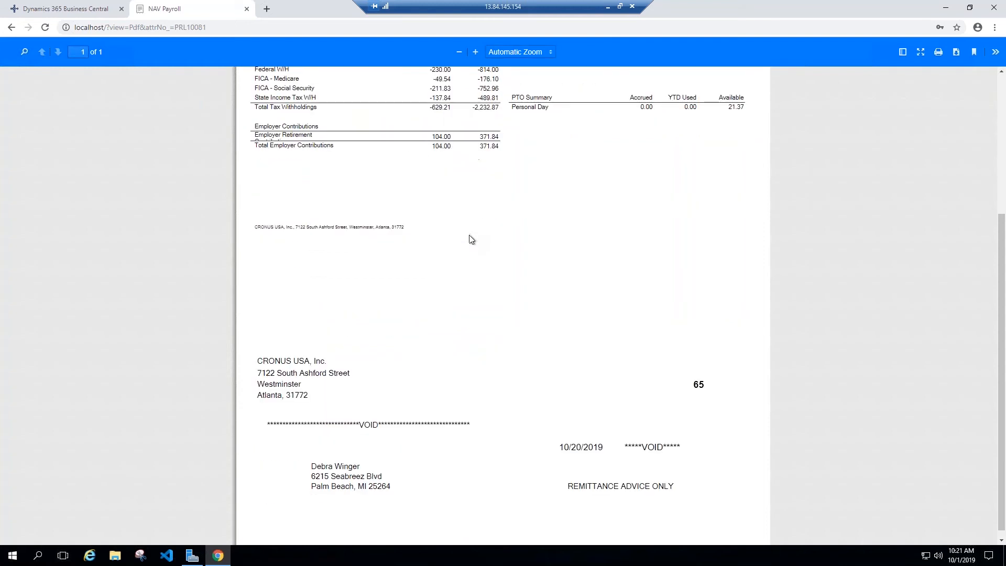
{"action": "scroll", "coordinate": [470, 238], "scroll_direction": "up", "scroll_amount": 3}
{"action": "scroll", "coordinate": [470, 239], "scroll_direction": "up", "scroll_amount": 1}
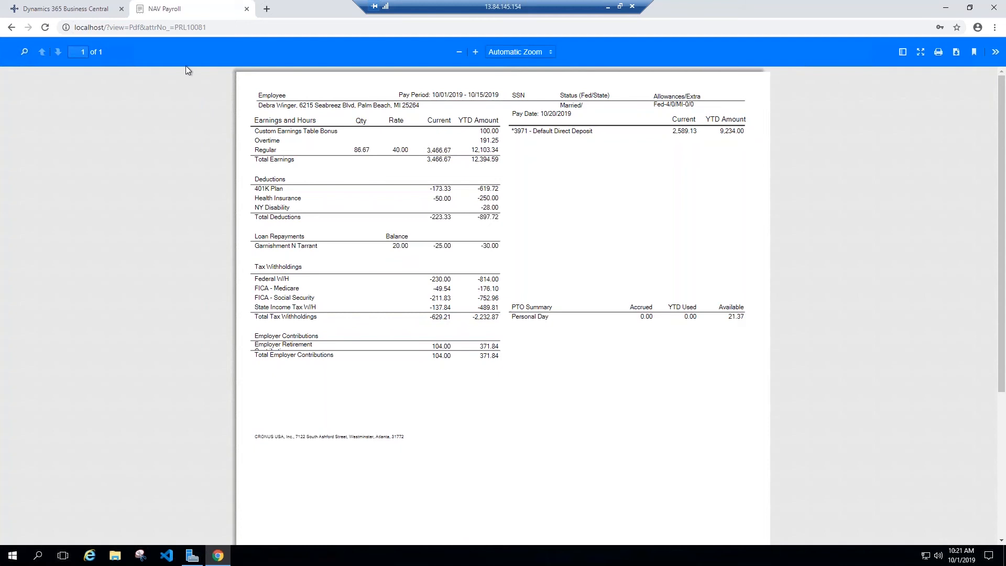
{"action": "left_click", "coordinate": [3, 27]}
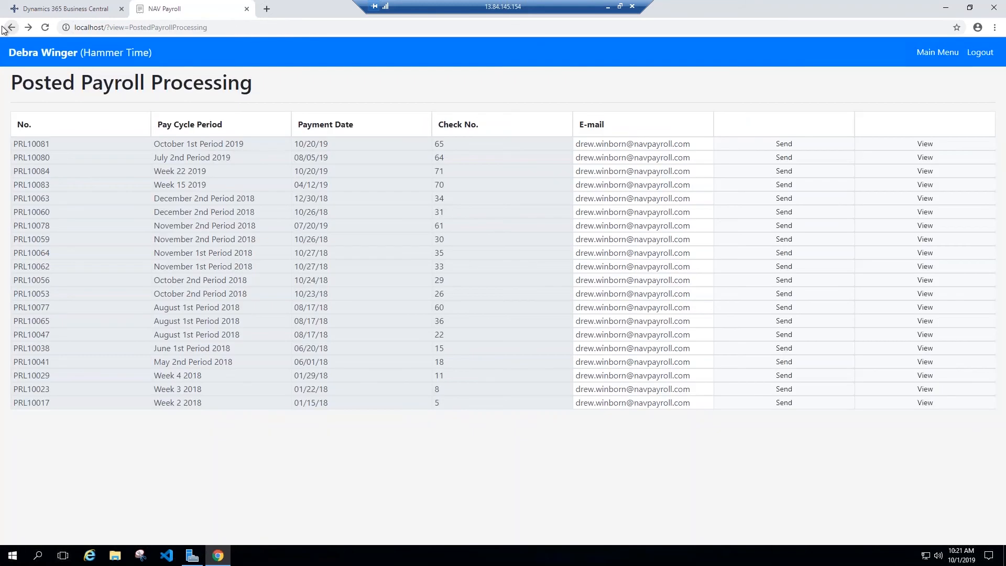
{"action": "left_click", "coordinate": [941, 54]}
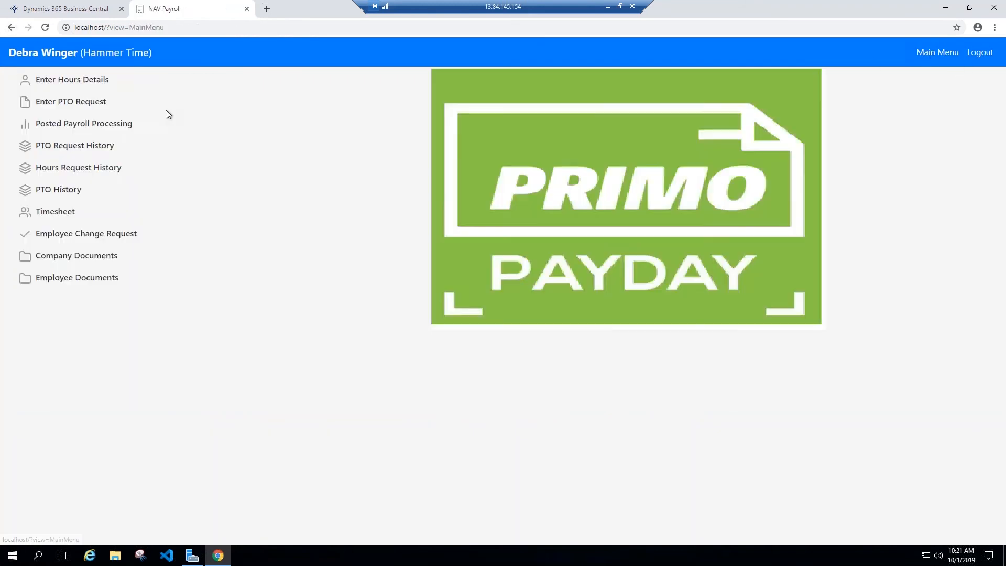
Step: Examine the Hours Request History, PTO History and Timesheet pages of the portal, returning to the main menu
{"action": "left_click", "coordinate": [81, 169]}
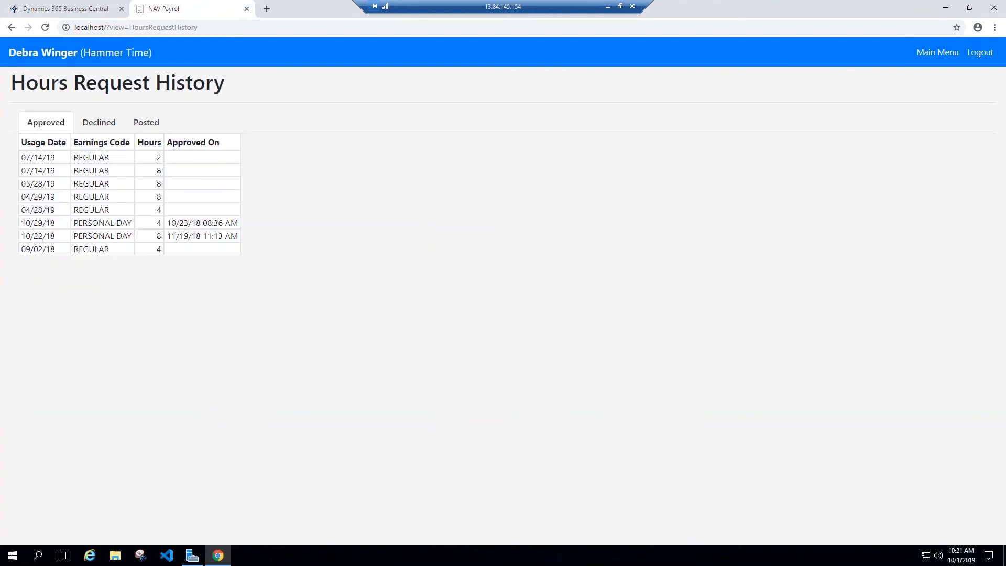
{"action": "left_click", "coordinate": [933, 55]}
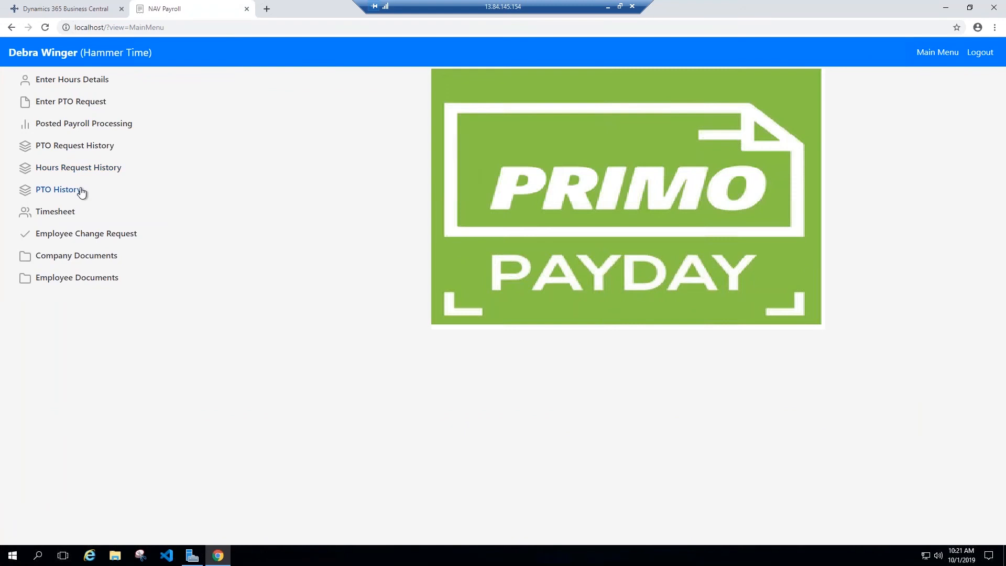
{"action": "left_click", "coordinate": [82, 192]}
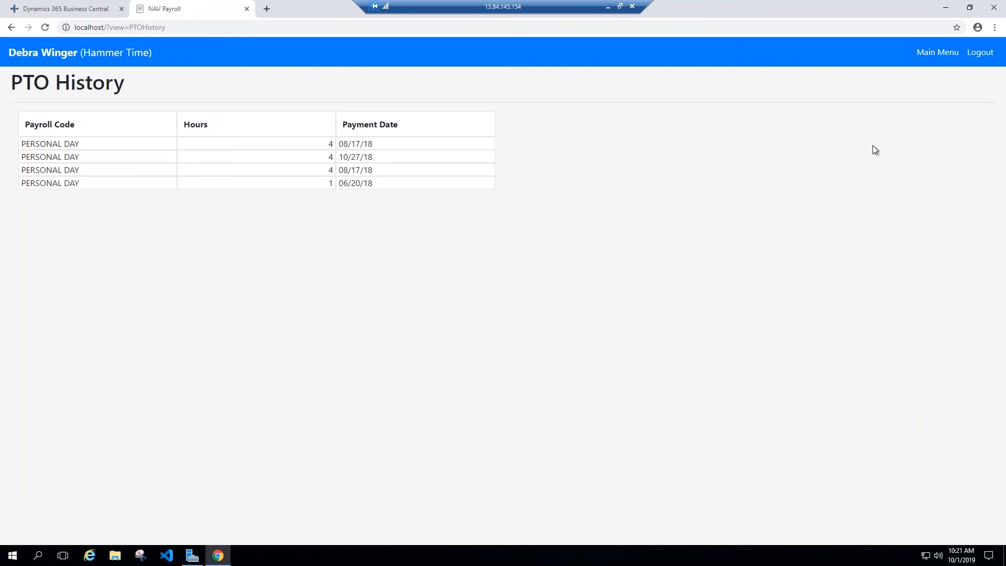
{"action": "left_click", "coordinate": [933, 58]}
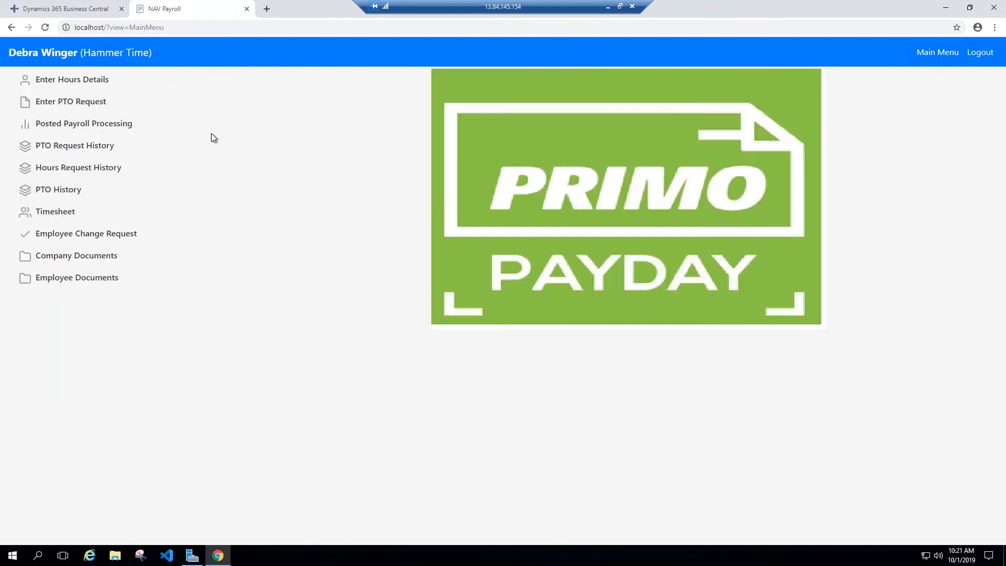
{"action": "left_click", "coordinate": [61, 212]}
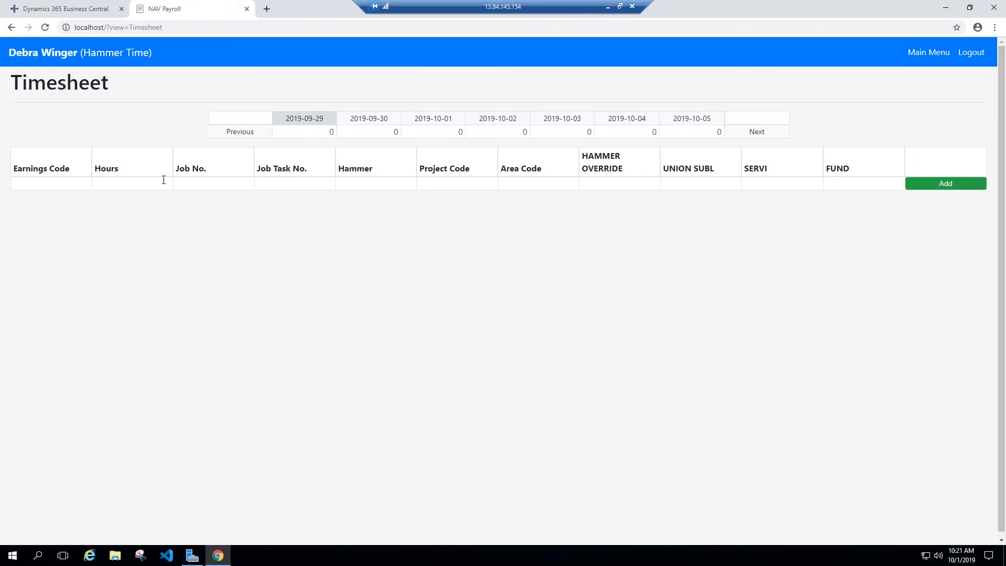
{"action": "left_click", "coordinate": [914, 54]}
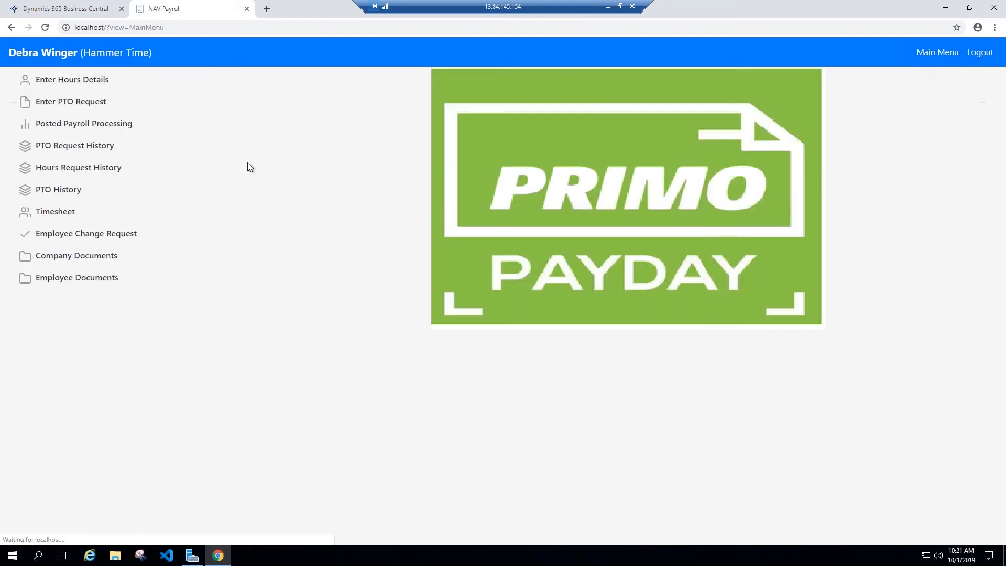
Step: Examine the personal information, dependent and benefits sections of the Employee Change Request, and return to the main menu
{"action": "left_click", "coordinate": [94, 234]}
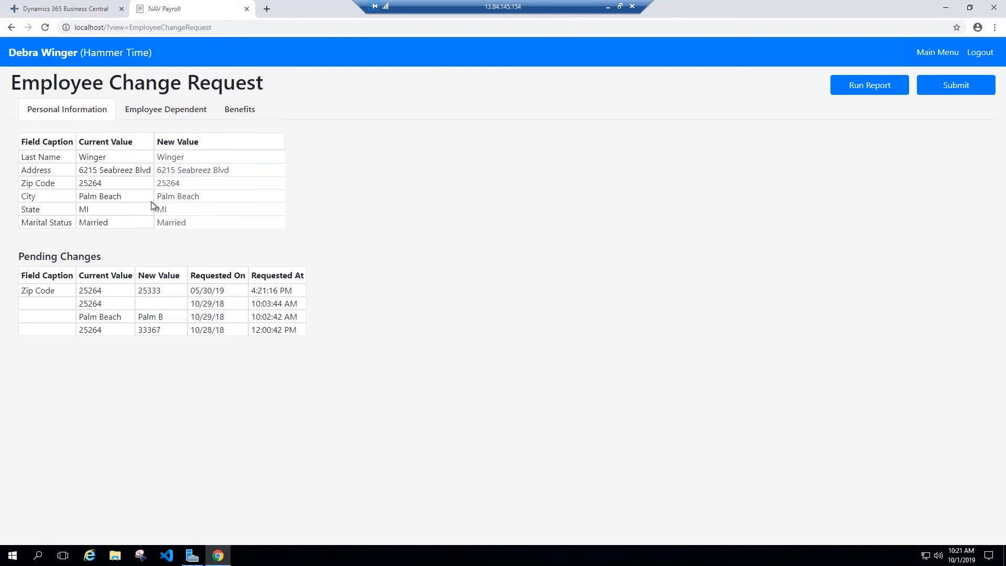
{"action": "left_click", "coordinate": [143, 116]}
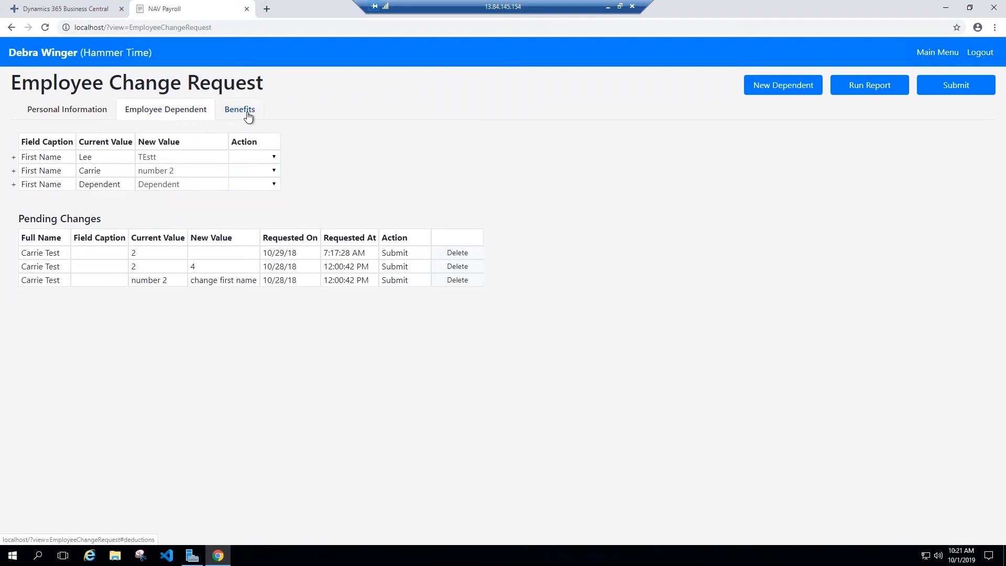
{"action": "left_click", "coordinate": [248, 116]}
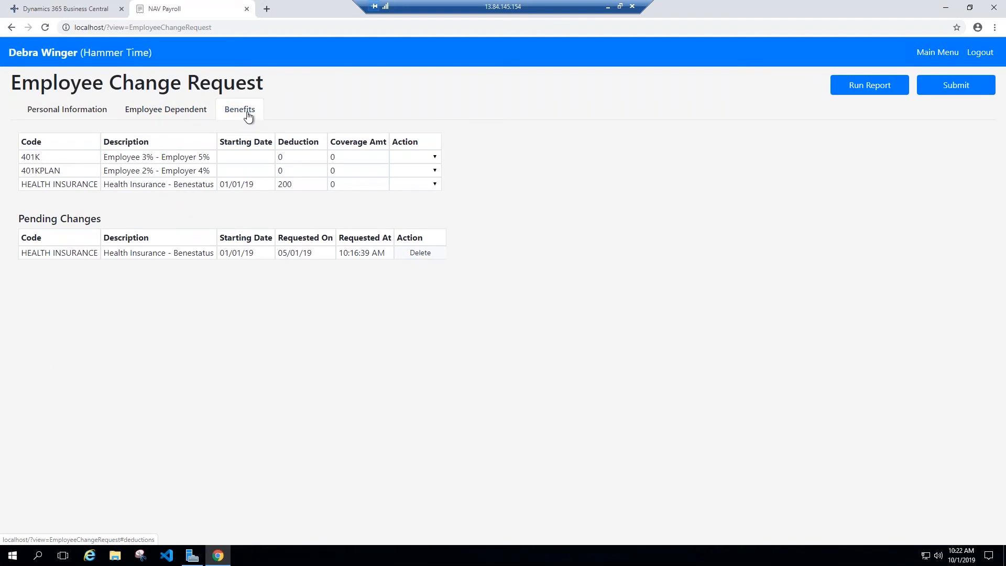
{"action": "left_click", "coordinate": [169, 113]}
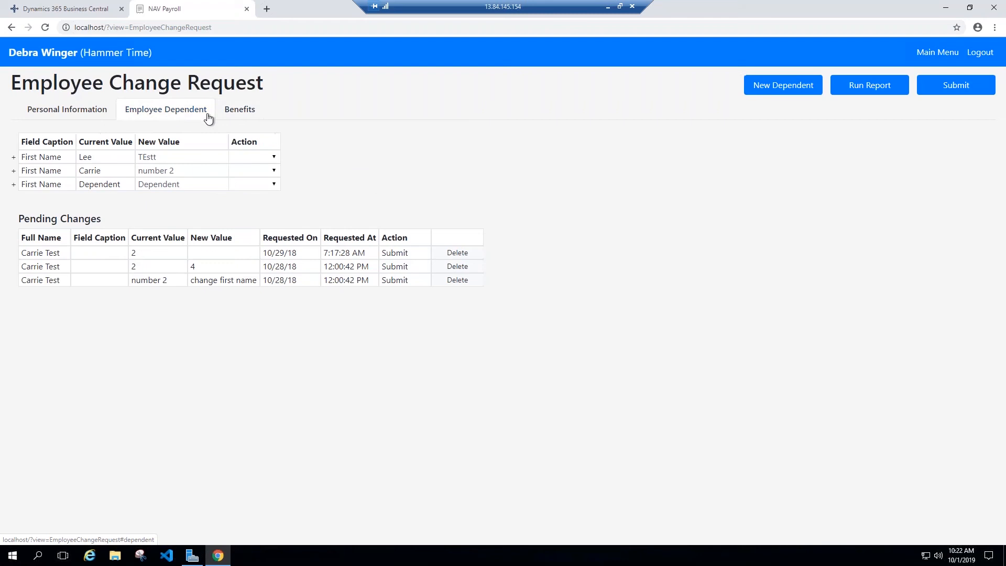
{"action": "left_click", "coordinate": [230, 116]}
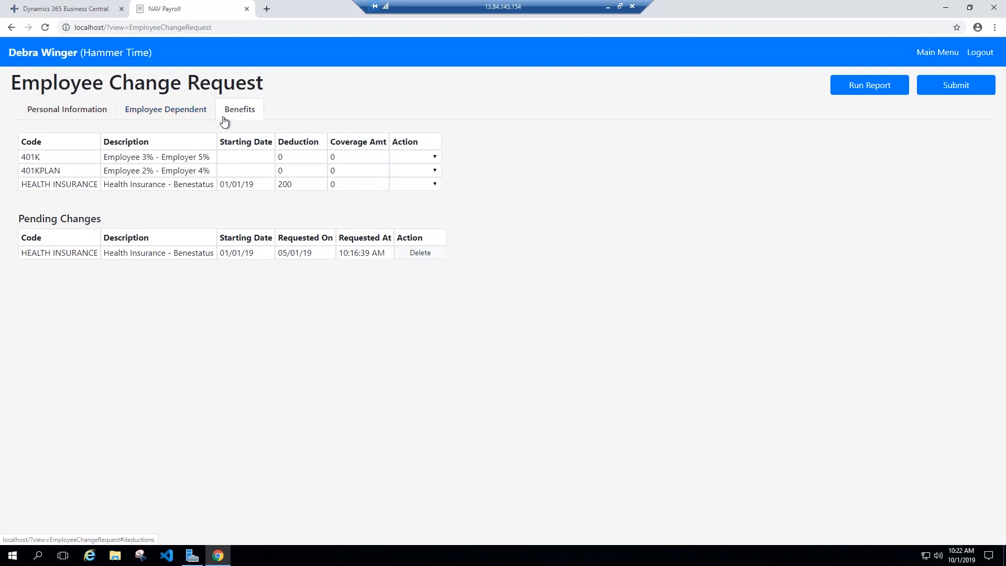
{"action": "left_click", "coordinate": [948, 58]}
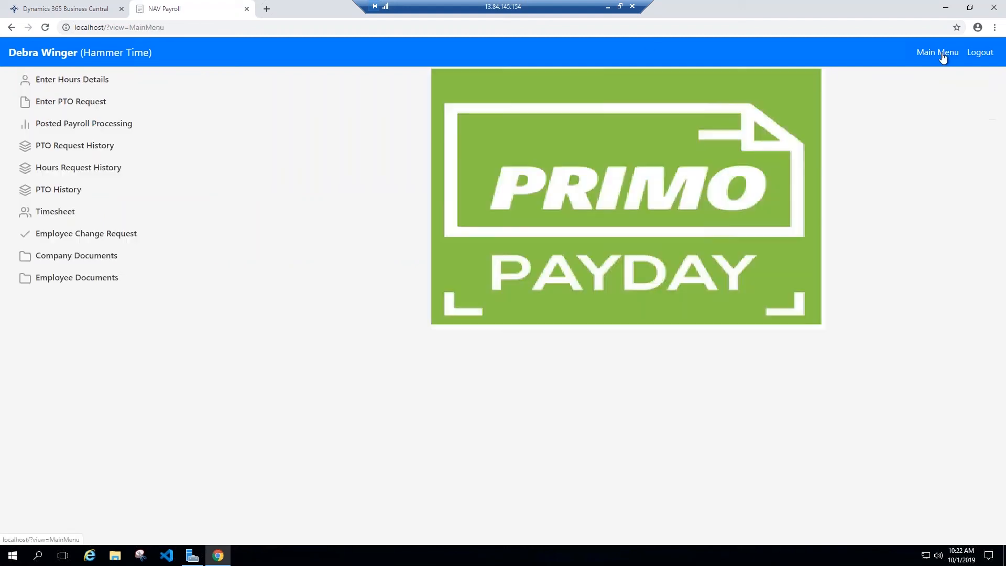
Step: Download and open DOT cert.pdf from the Company Documents, and show the signature recorded for it in the portal
{"action": "left_click", "coordinate": [95, 259]}
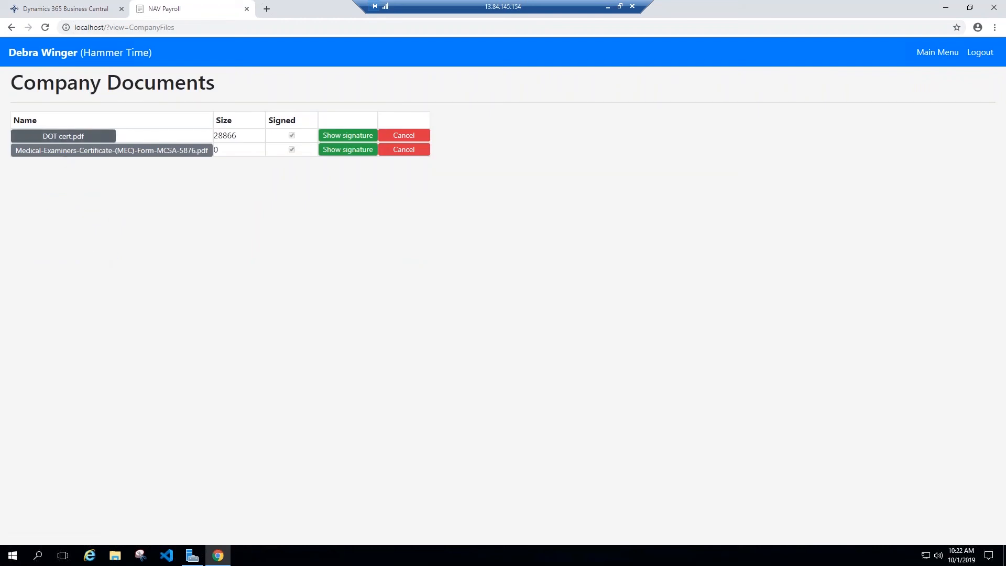
{"action": "left_click", "coordinate": [64, 136]}
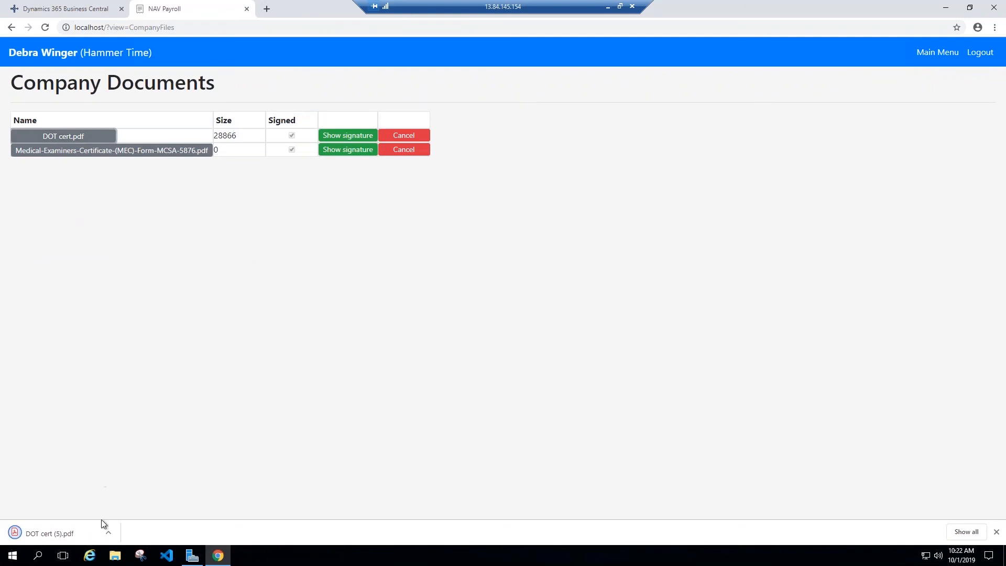
{"action": "left_click", "coordinate": [107, 532]}
{"action": "left_click", "coordinate": [137, 450]}
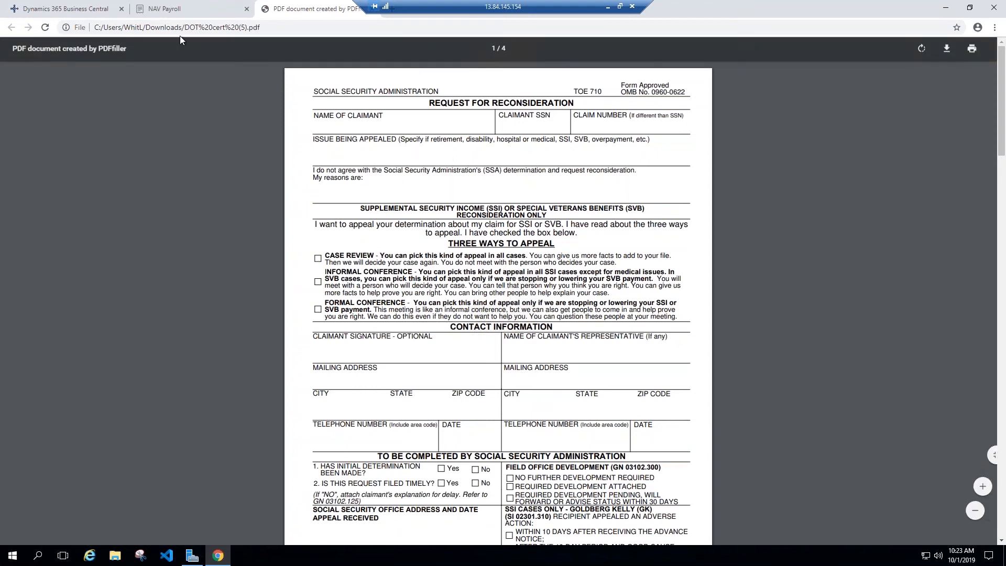
{"action": "left_click", "coordinate": [192, 11]}
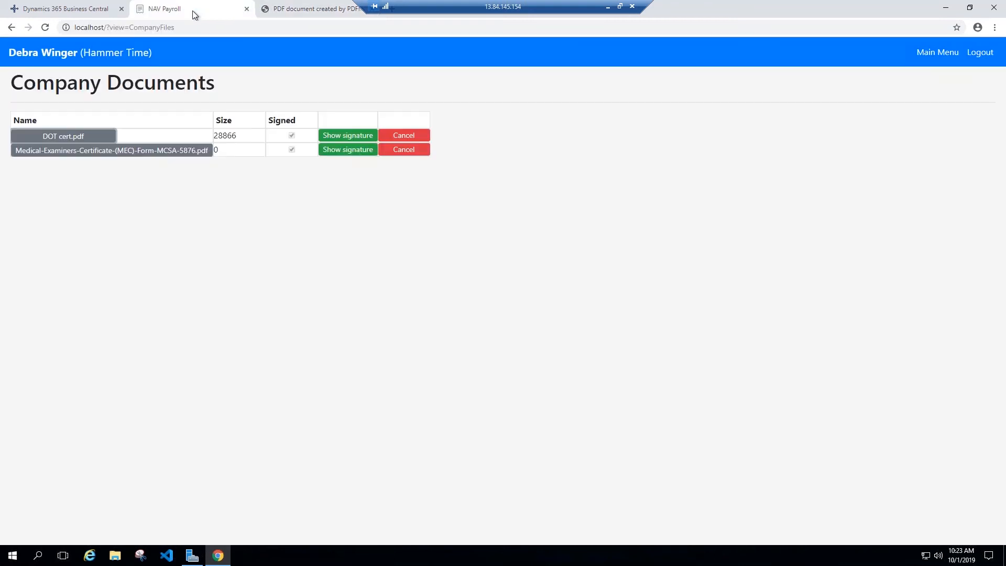
{"action": "left_click", "coordinate": [351, 138]}
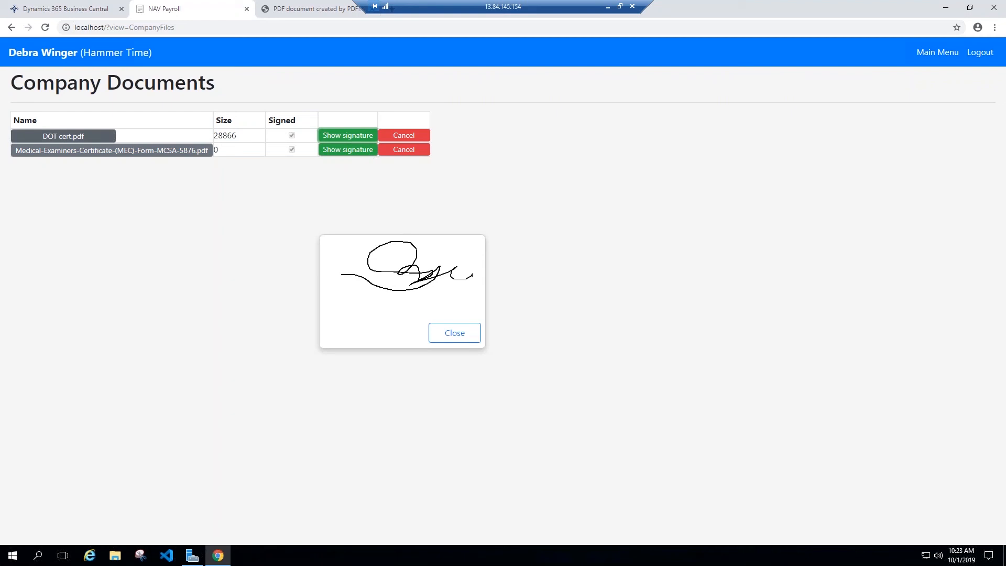
Step: Switch to Business Central and open the HR document signature list of the first employee in the Employees list
{"action": "left_click", "coordinate": [84, 8]}
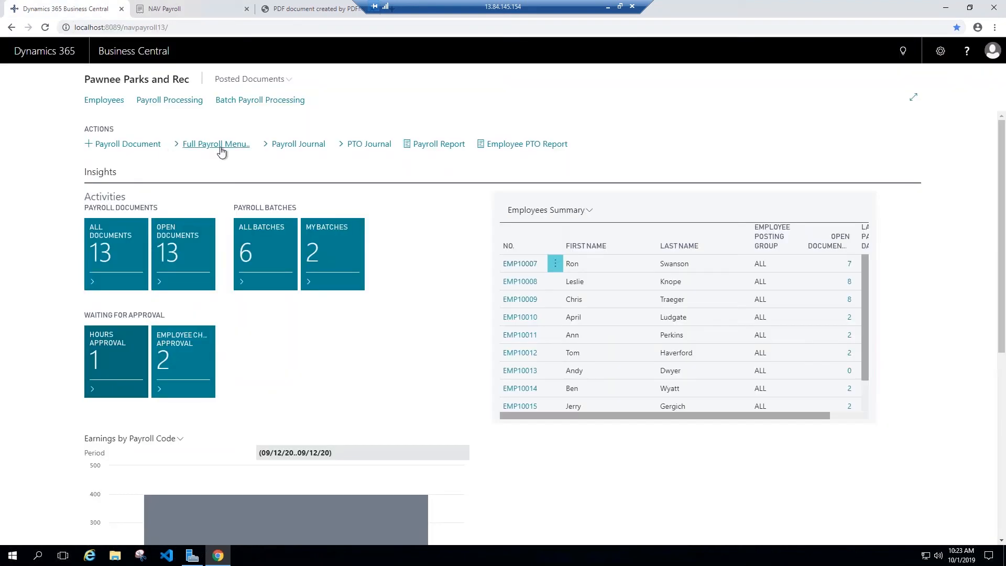
{"action": "left_click", "coordinate": [105, 102]}
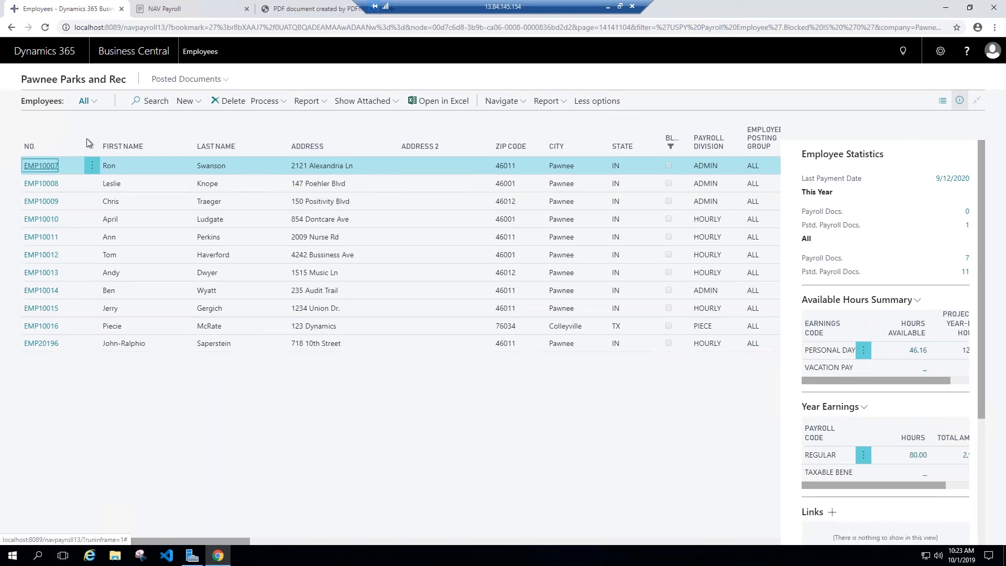
{"action": "left_click", "coordinate": [37, 166]}
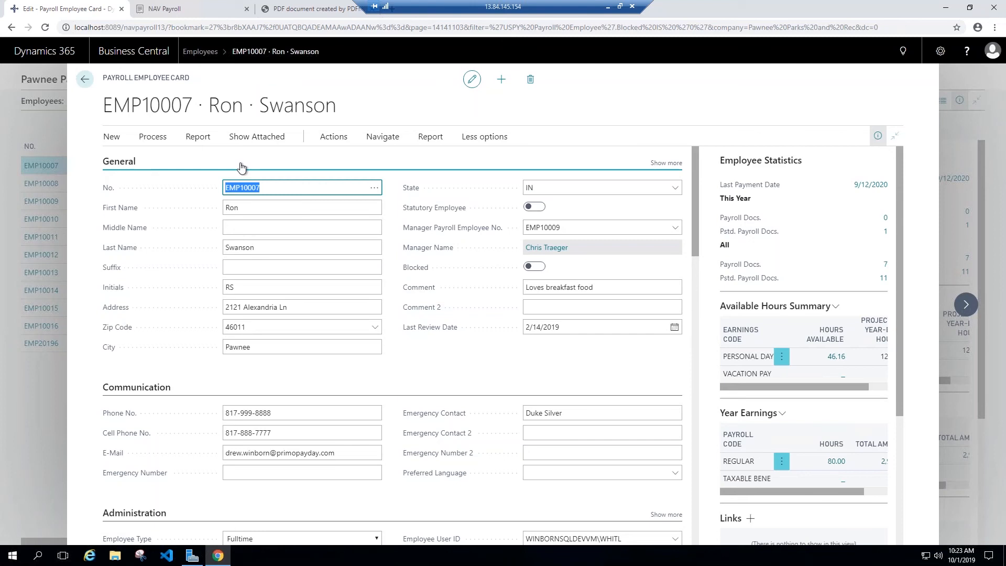
{"action": "left_click", "coordinate": [375, 142]}
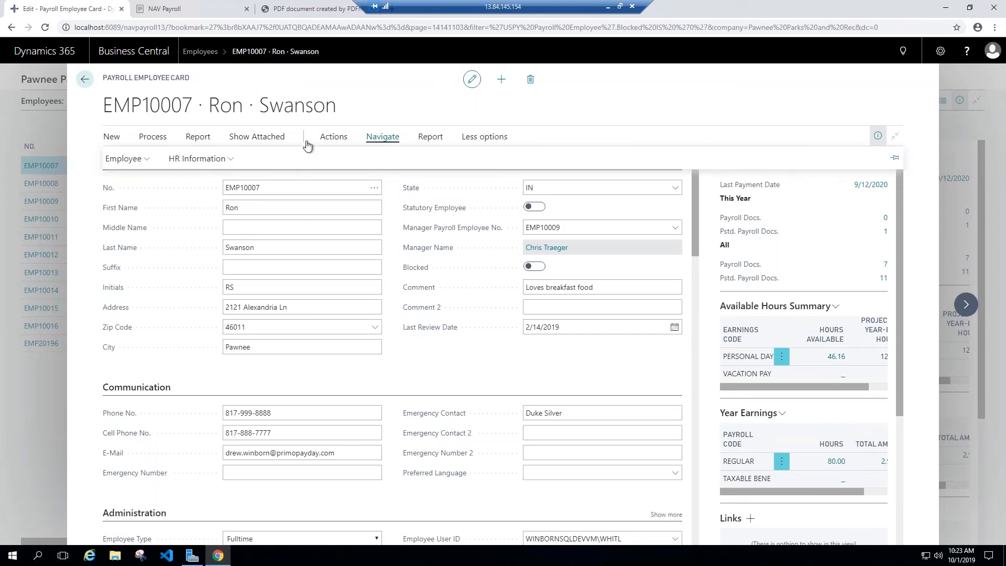
{"action": "left_click", "coordinate": [201, 163]}
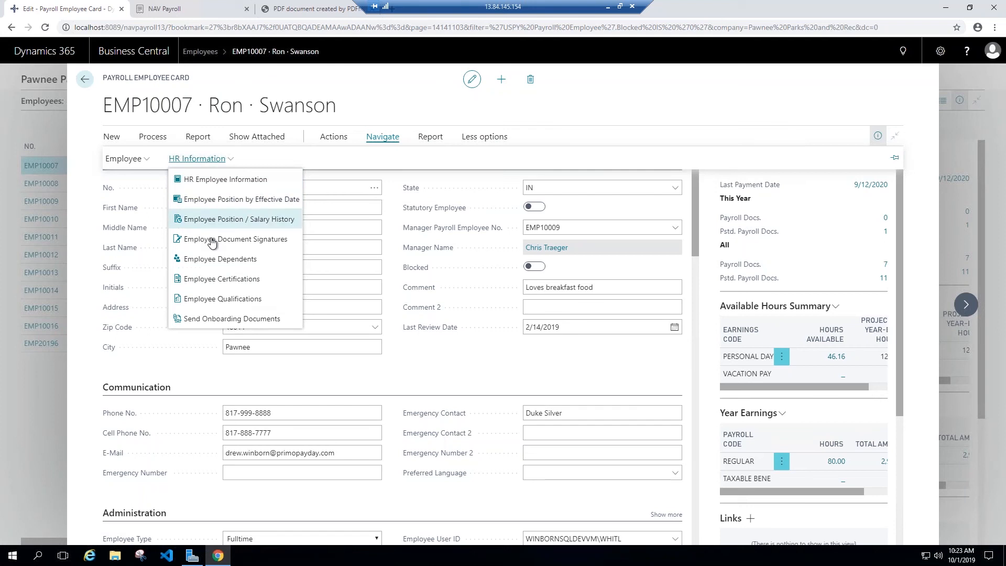
{"action": "left_click", "coordinate": [245, 248]}
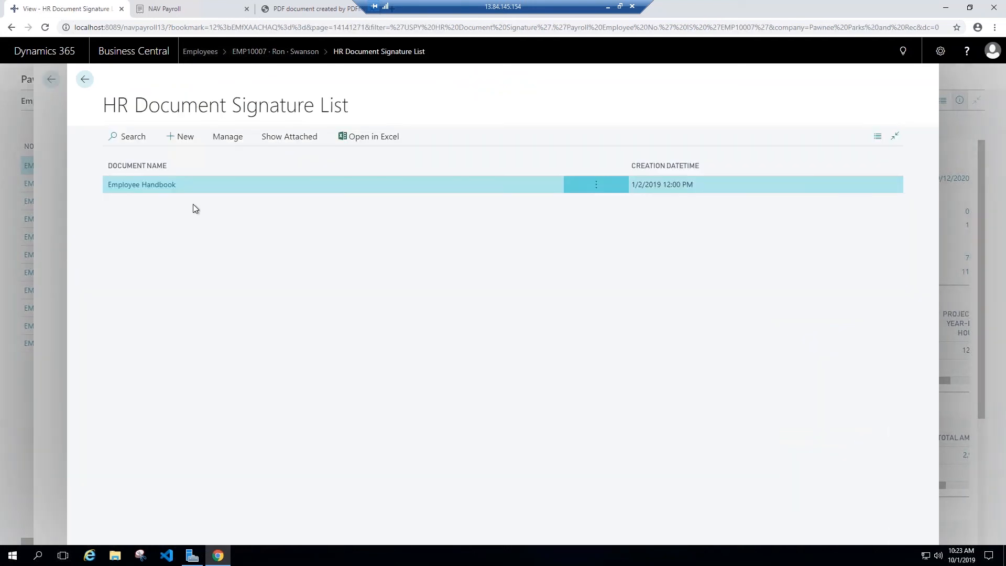
Step: Examine the signature record for the Employee Handbook, and return to the Pawnee Parks and Rec home page
{"action": "left_click", "coordinate": [159, 190]}
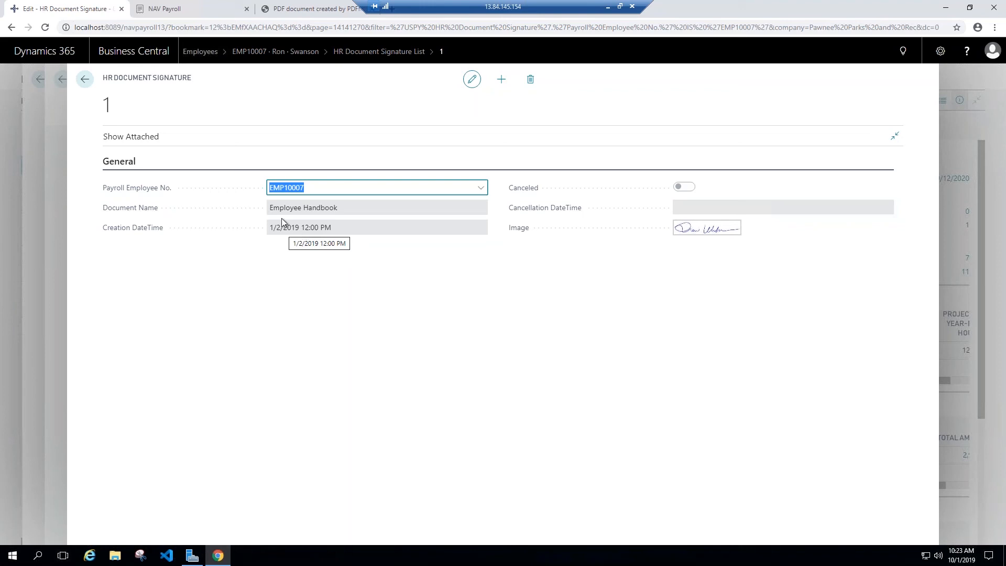
{"action": "left_click", "coordinate": [84, 79]}
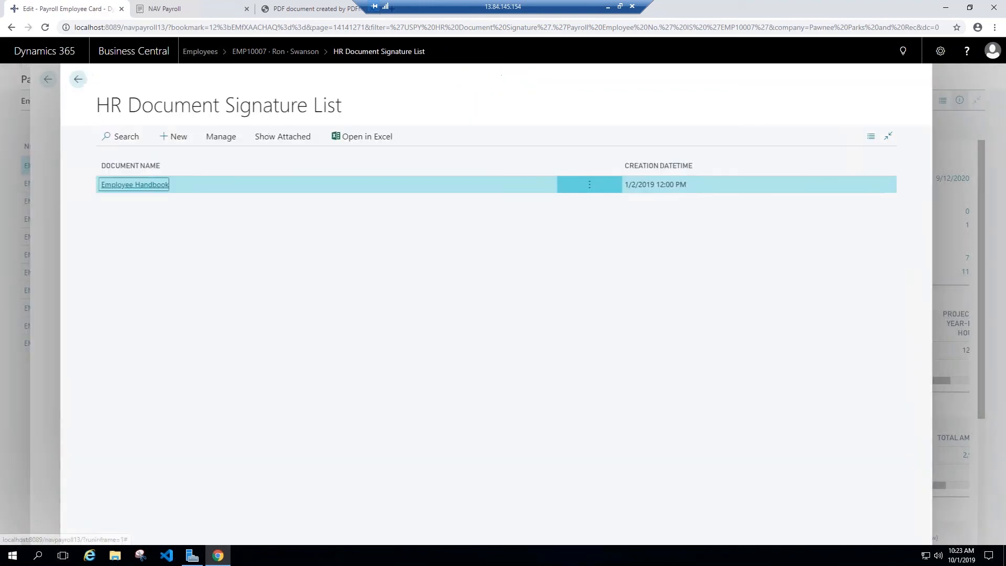
{"action": "left_click", "coordinate": [78, 79]}
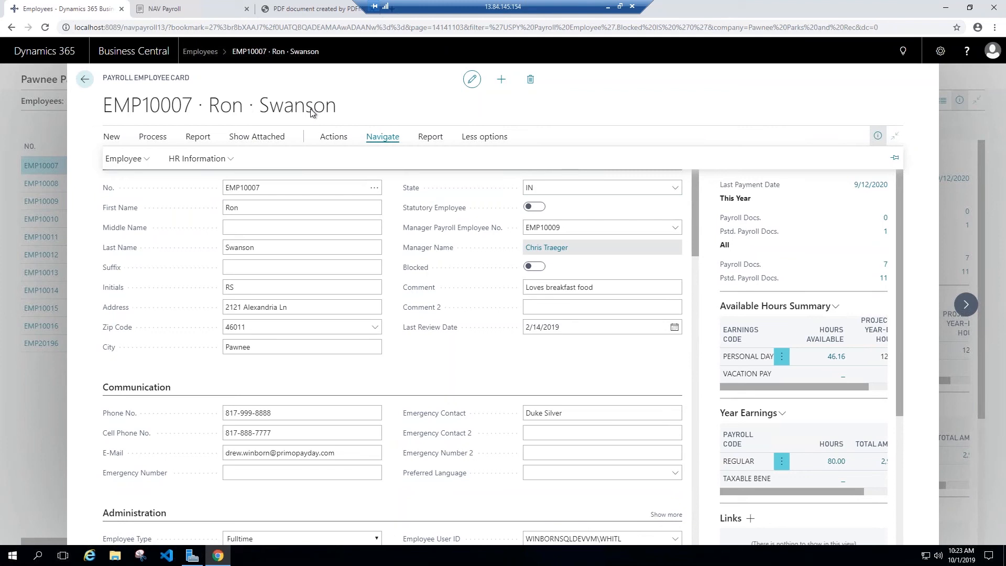
{"action": "left_click", "coordinate": [88, 80]}
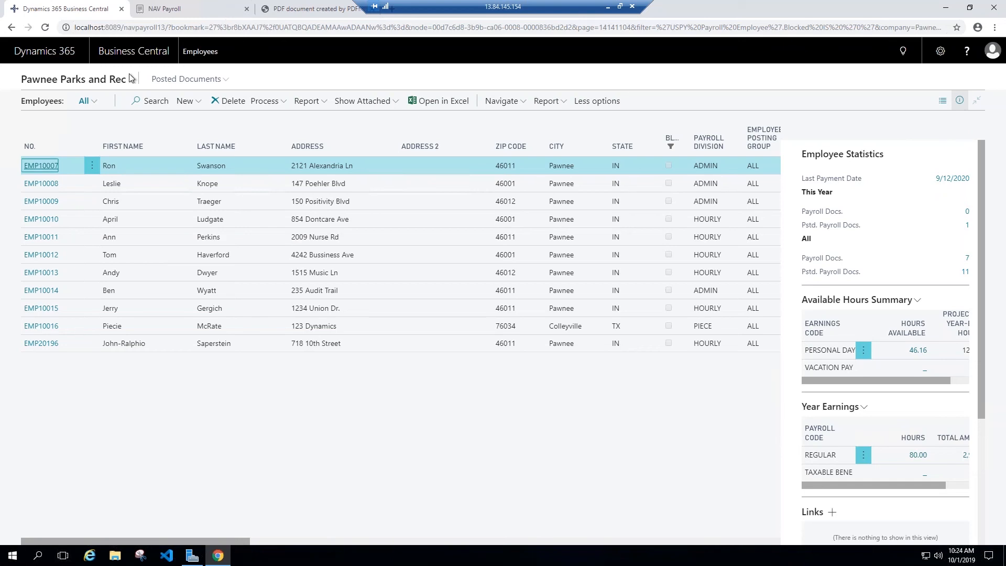
{"action": "left_click", "coordinate": [91, 81]}
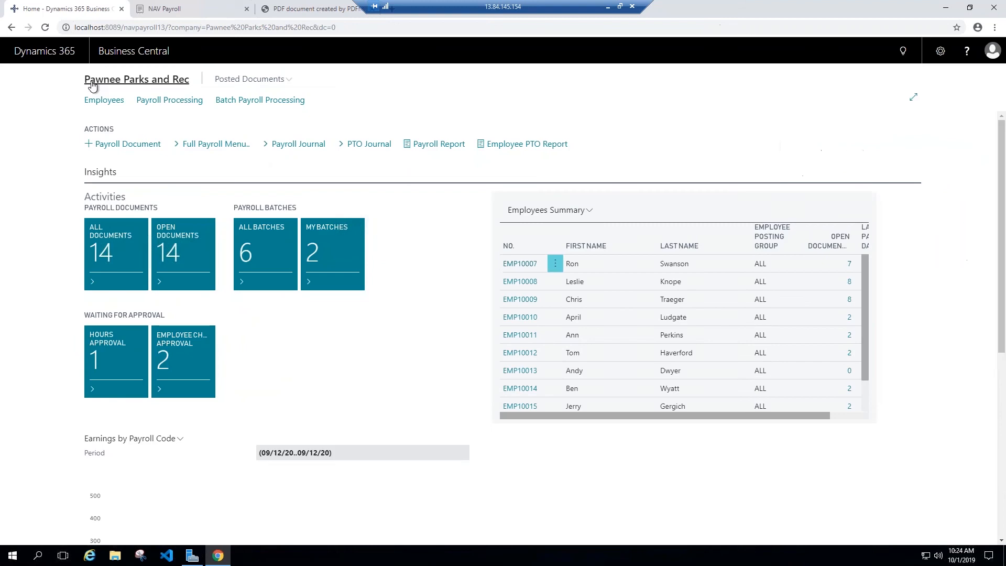
Step: Examine the W2 Report options among the US tax reports of the Full Payroll Menu, and close them without running the report
{"action": "left_click", "coordinate": [234, 151]}
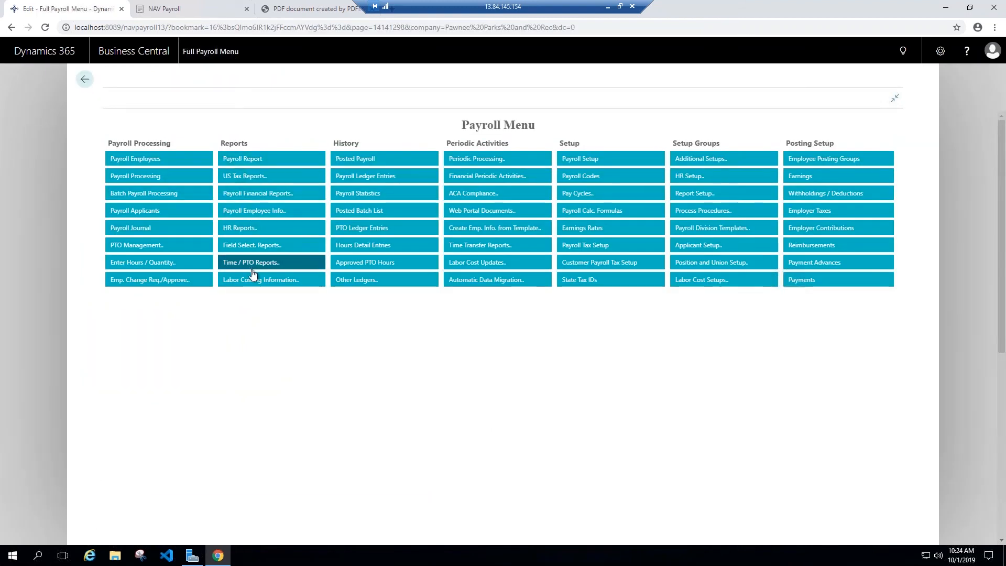
{"action": "left_click", "coordinate": [260, 179]}
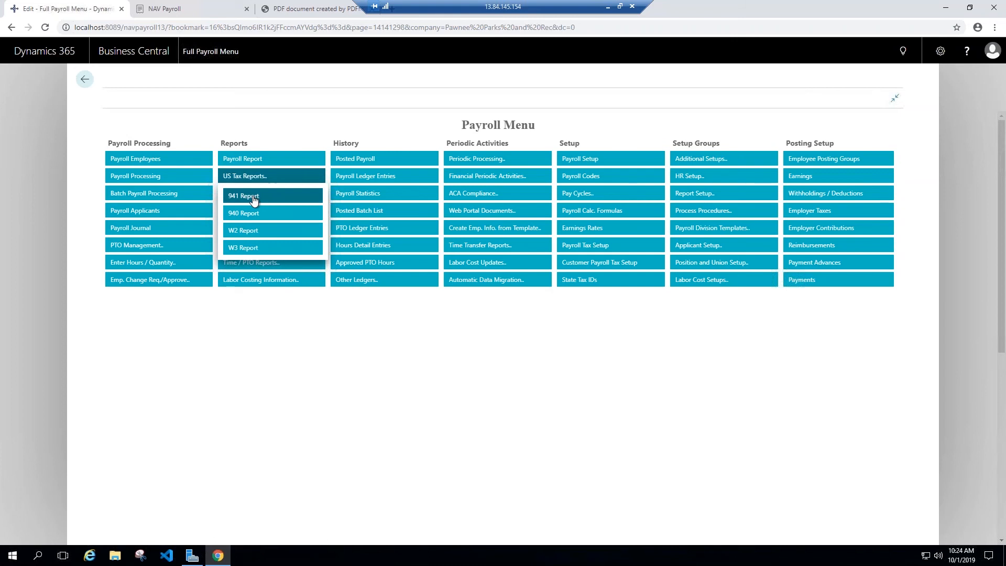
{"action": "left_click", "coordinate": [251, 233]}
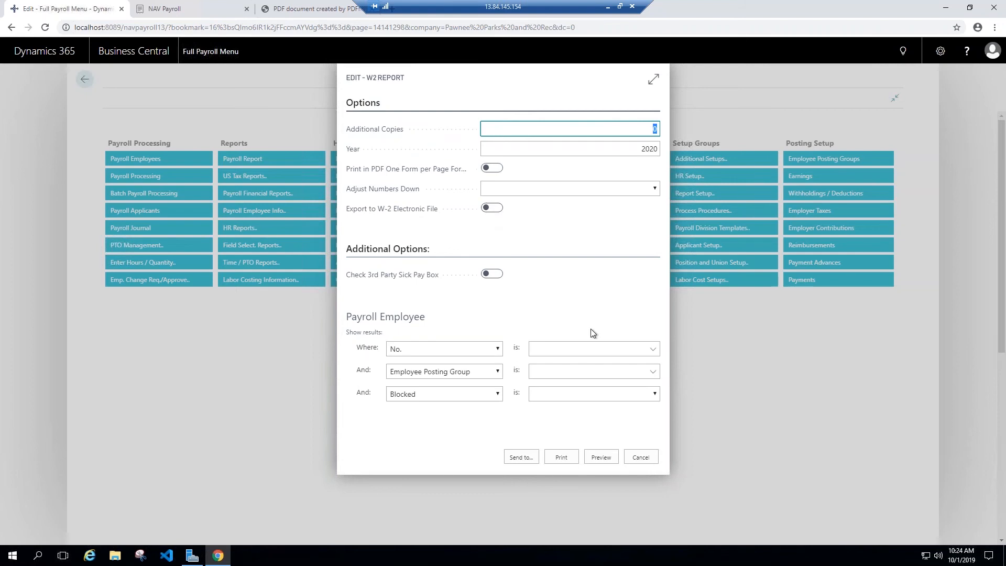
{"action": "left_click", "coordinate": [641, 457]}
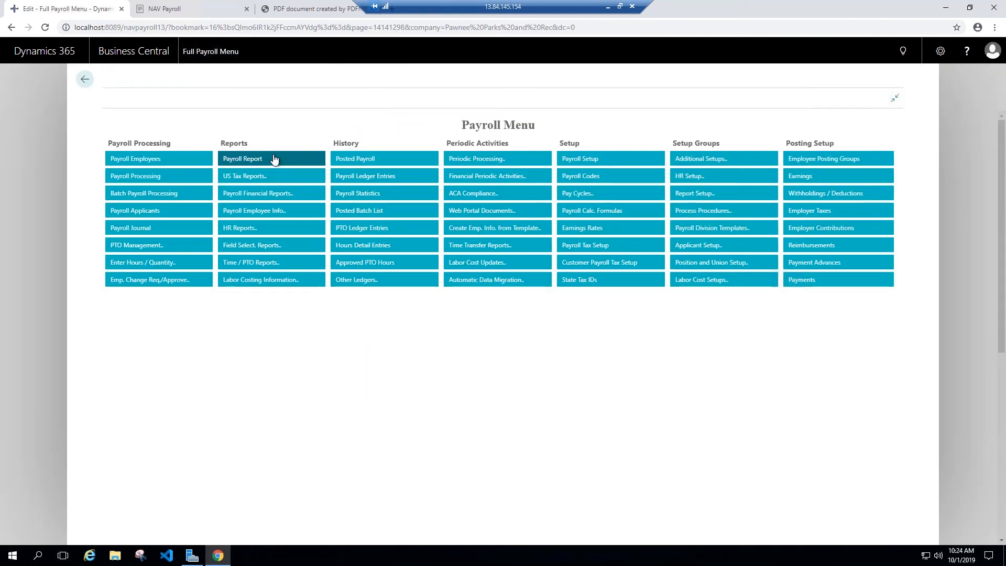
Step: Open the Payroll Report request and set its custom layout to EFTPS
{"action": "left_click", "coordinate": [274, 159]}
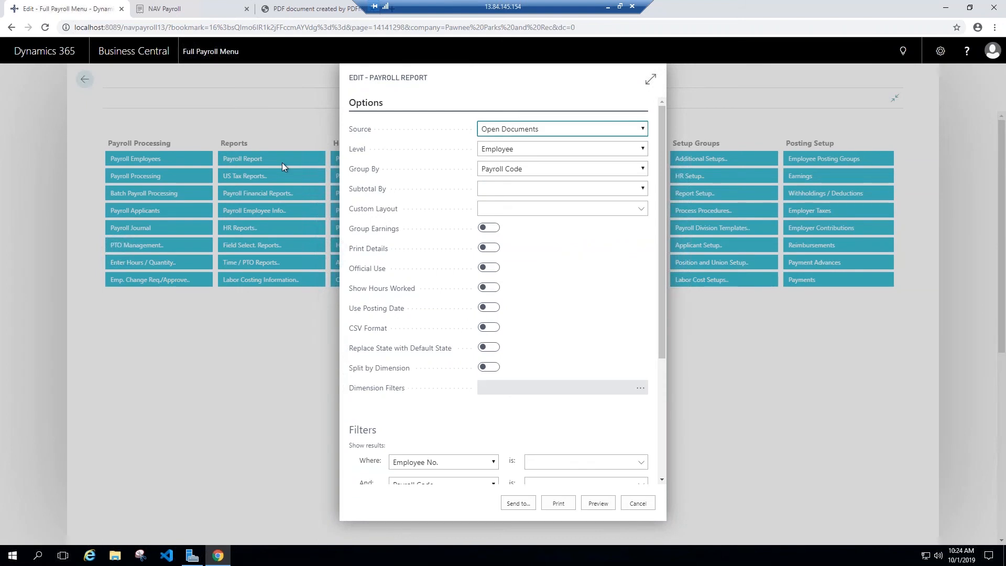
{"action": "left_click", "coordinate": [640, 209]}
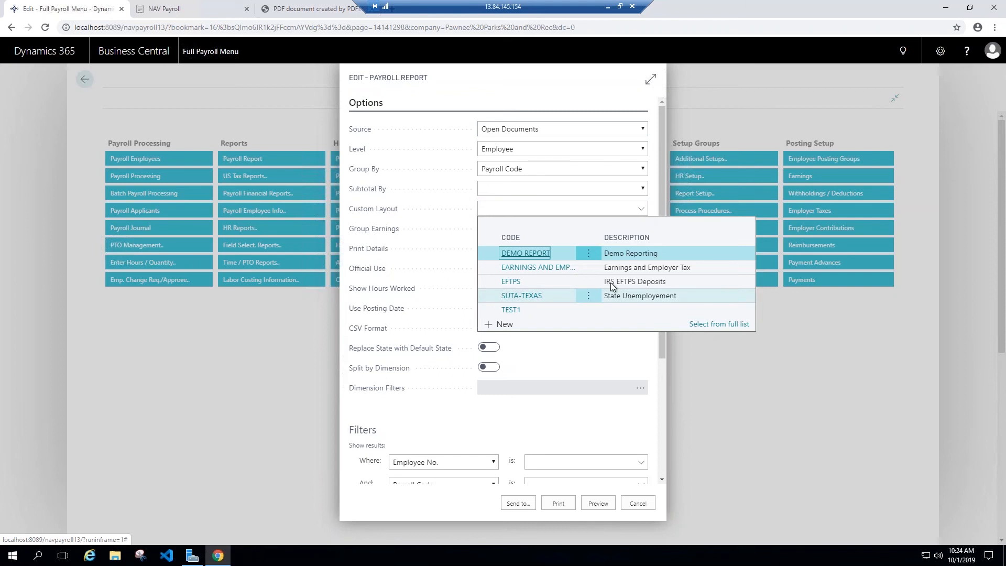
{"action": "left_click", "coordinate": [519, 281]}
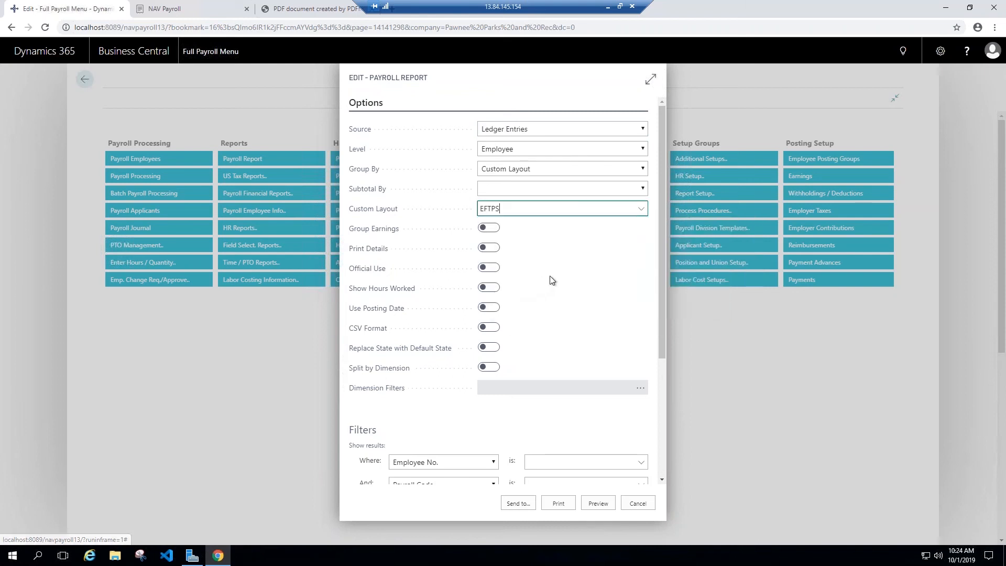
Step: Examine the general settings, groups and group calculations of the EFTPS report layout, and return to the Payroll Report with EFTPS selected
{"action": "left_click", "coordinate": [642, 210]}
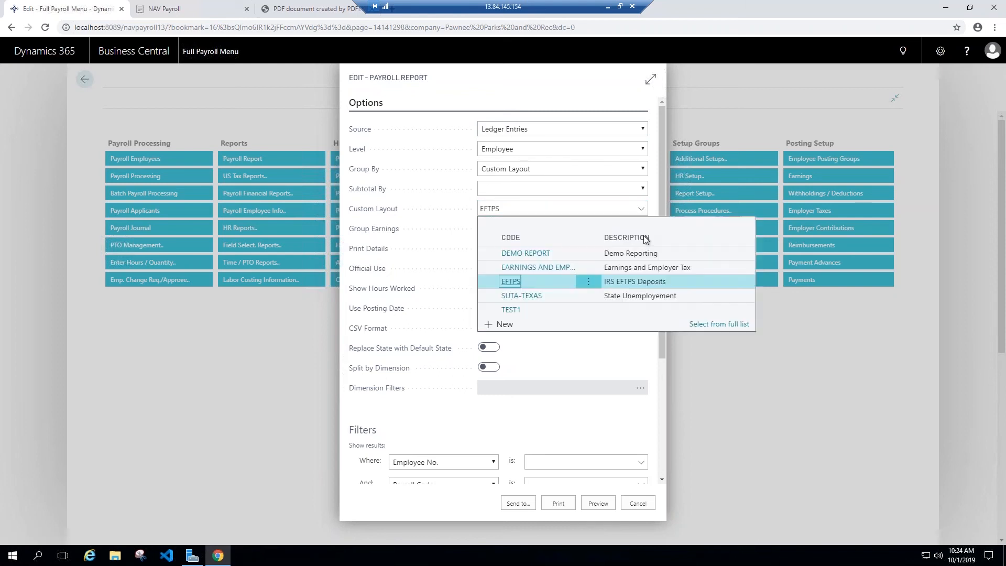
{"action": "left_click", "coordinate": [700, 324]}
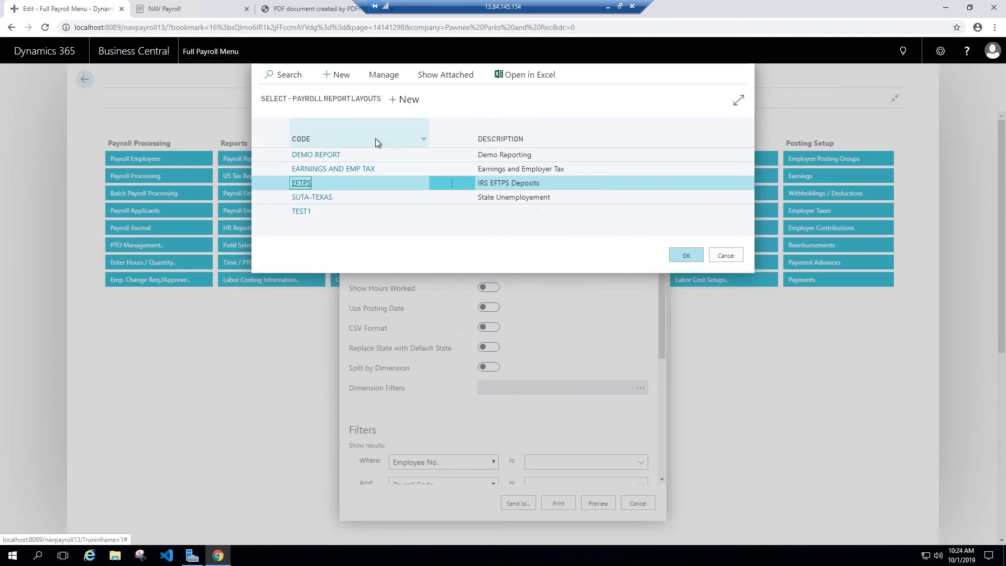
{"action": "left_click", "coordinate": [384, 76]}
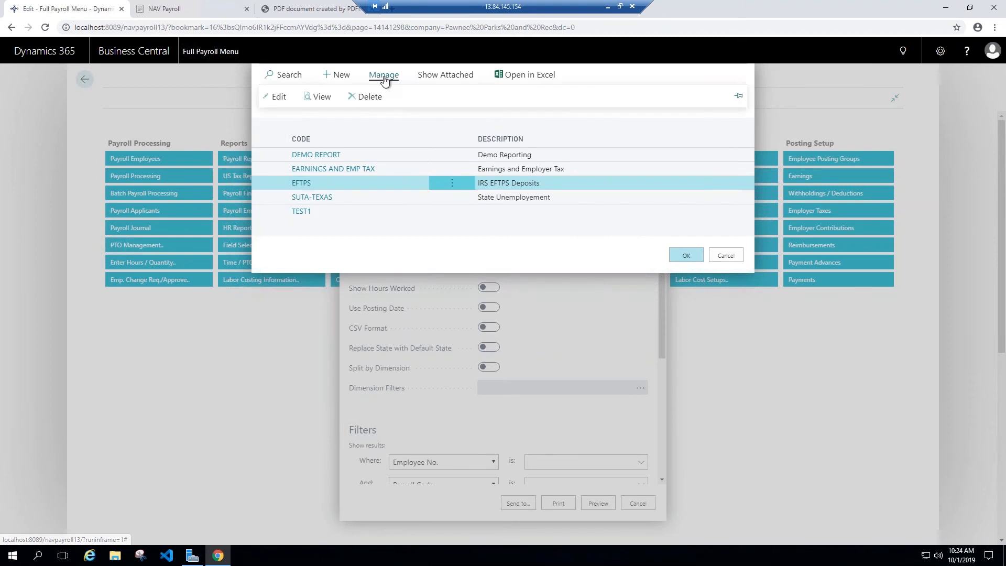
{"action": "left_click", "coordinate": [279, 98]}
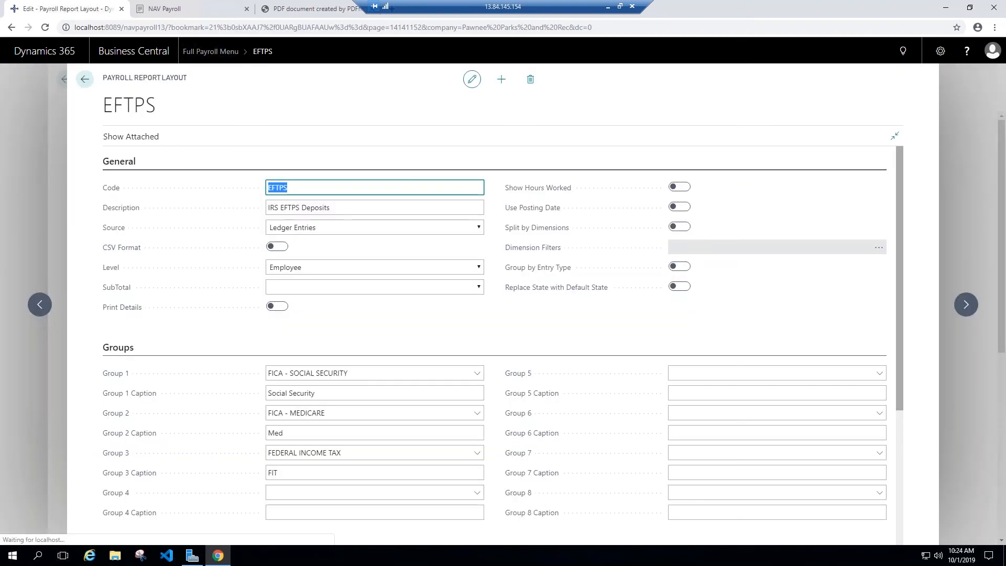
{"action": "scroll", "coordinate": [432, 270], "scroll_direction": "down", "scroll_amount": 1}
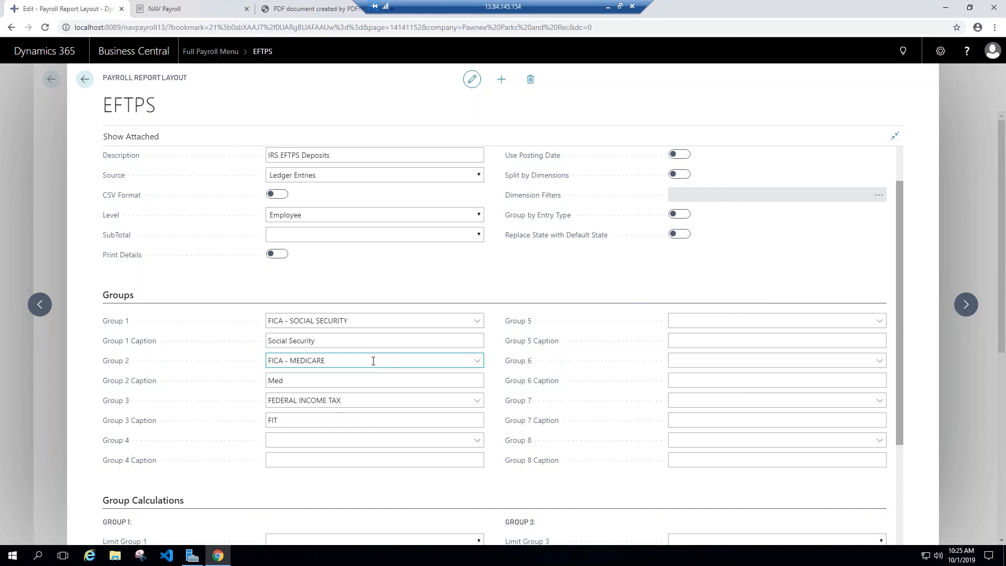
{"action": "scroll", "coordinate": [378, 400], "scroll_direction": "down", "scroll_amount": 3}
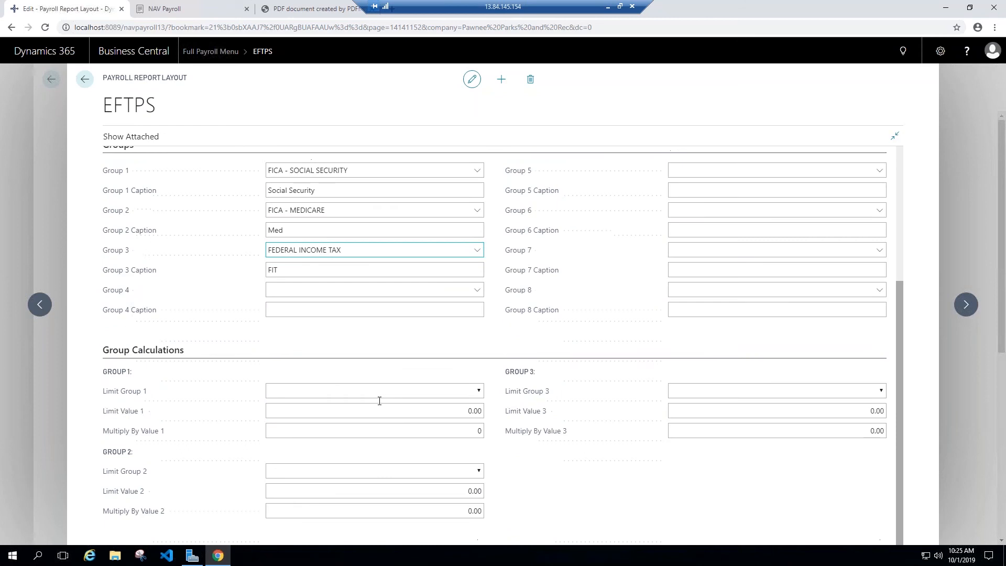
{"action": "scroll", "coordinate": [379, 400], "scroll_direction": "up", "scroll_amount": 4}
{"action": "scroll", "coordinate": [367, 397], "scroll_direction": "down", "scroll_amount": 1}
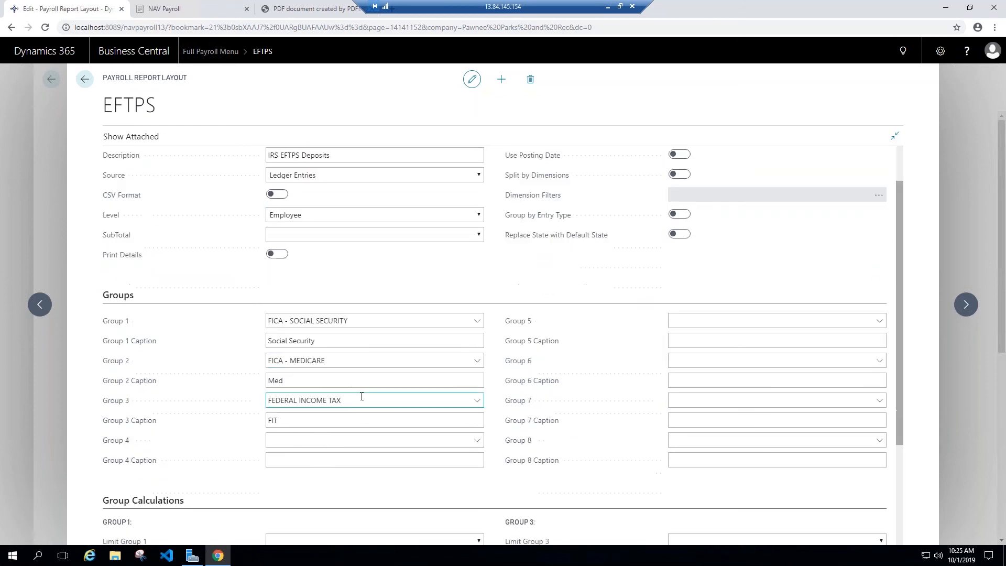
{"action": "left_click", "coordinate": [84, 80]}
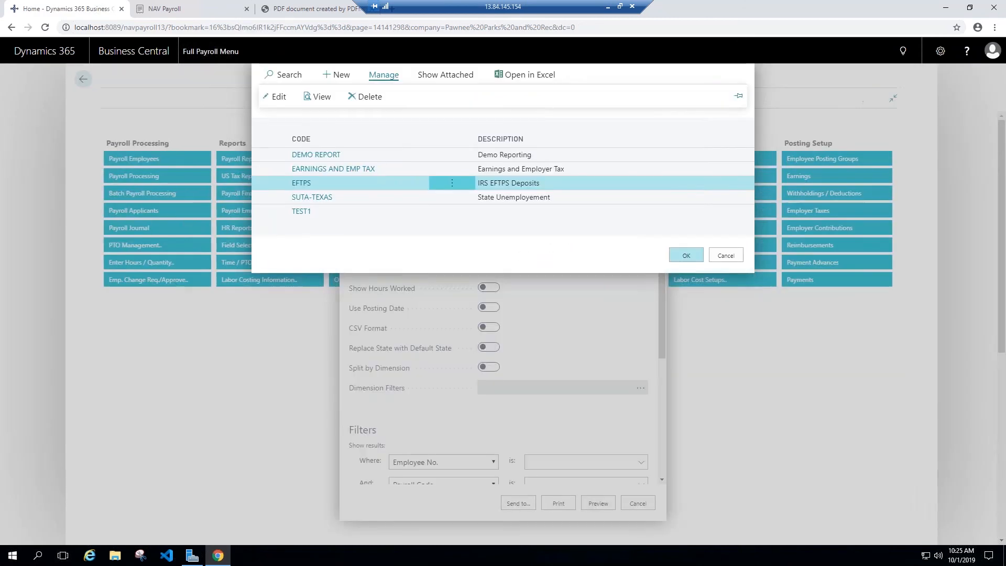
{"action": "left_click", "coordinate": [301, 183]}
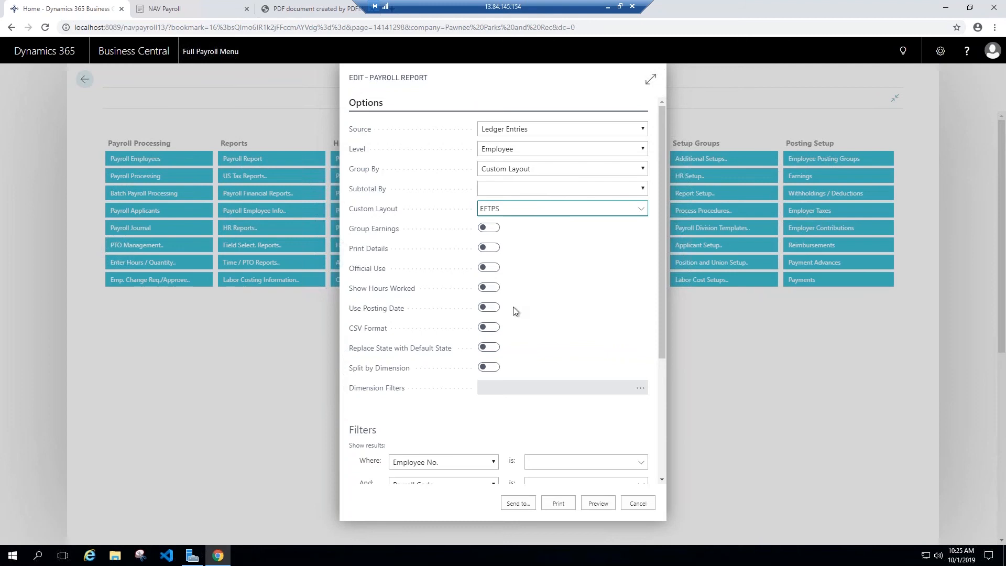
Step: Send the Payroll Report to a Microsoft Excel document and open the downloaded Payroll Report (2).xlsx
{"action": "scroll", "coordinate": [664, 290], "scroll_direction": "down", "scroll_amount": 1}
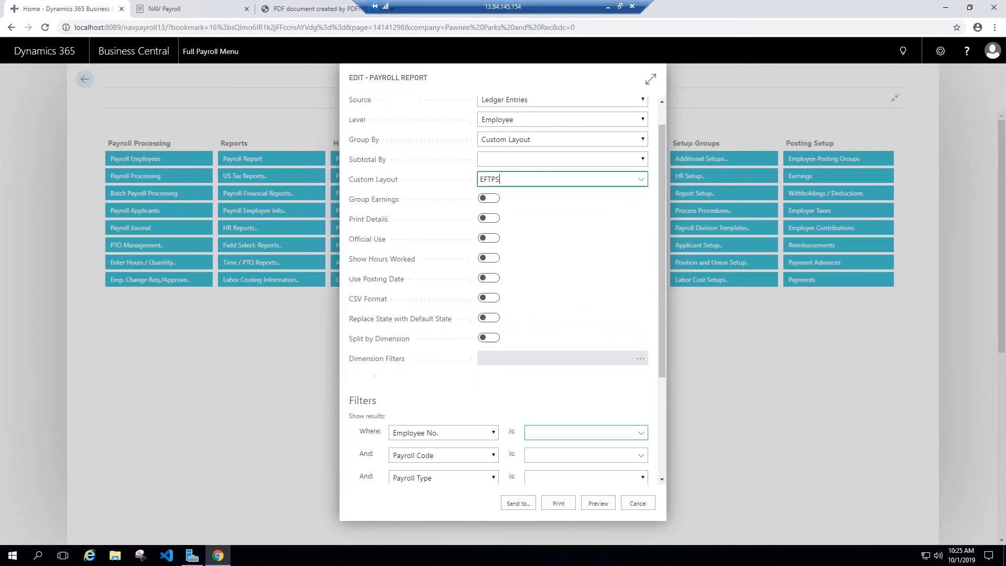
{"action": "left_click", "coordinate": [517, 503]}
{"action": "left_click", "coordinate": [405, 311]}
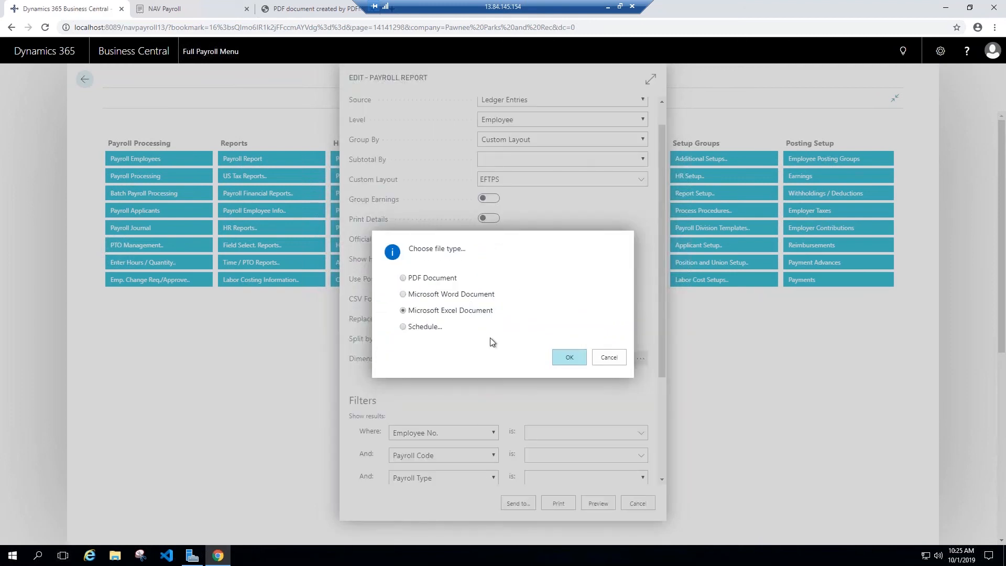
{"action": "key", "text": "Return"}
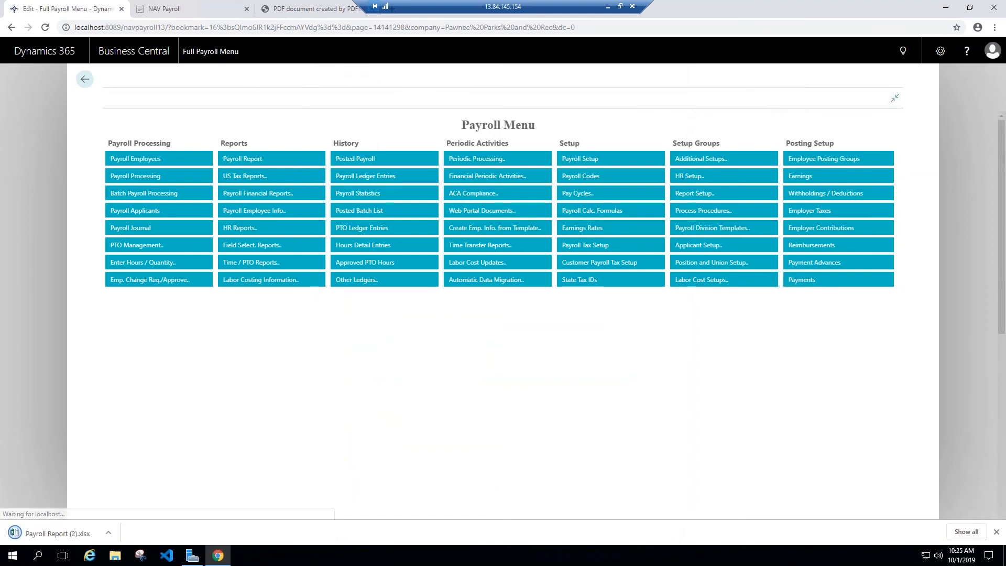
{"action": "left_click", "coordinate": [108, 532]}
{"action": "left_click", "coordinate": [135, 477]}
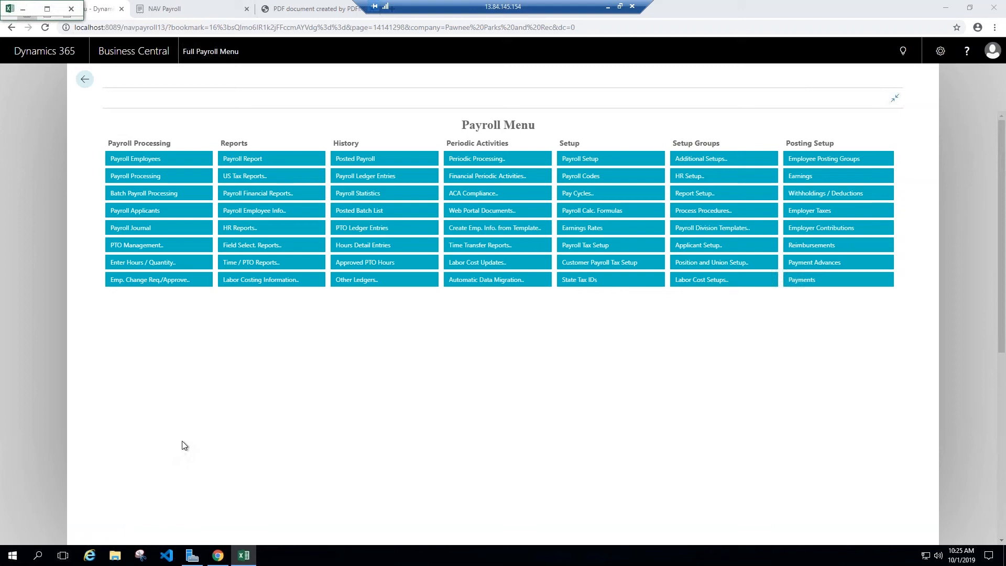
Step: Enlarge the IRS EFTPS Deposits worksheet and examine its Social Security, Med and FIT columns
{"action": "left_click", "coordinate": [46, 9]}
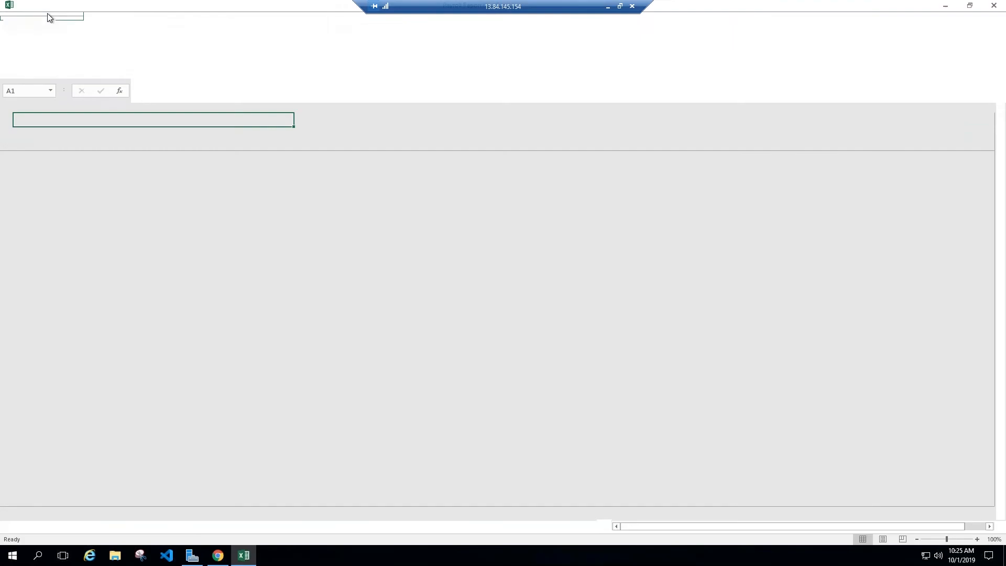
{"action": "left_click", "coordinate": [978, 539]}
{"action": "left_click", "coordinate": [978, 539]}
{"action": "left_click", "coordinate": [978, 540]}
{"action": "left_click", "coordinate": [977, 540]}
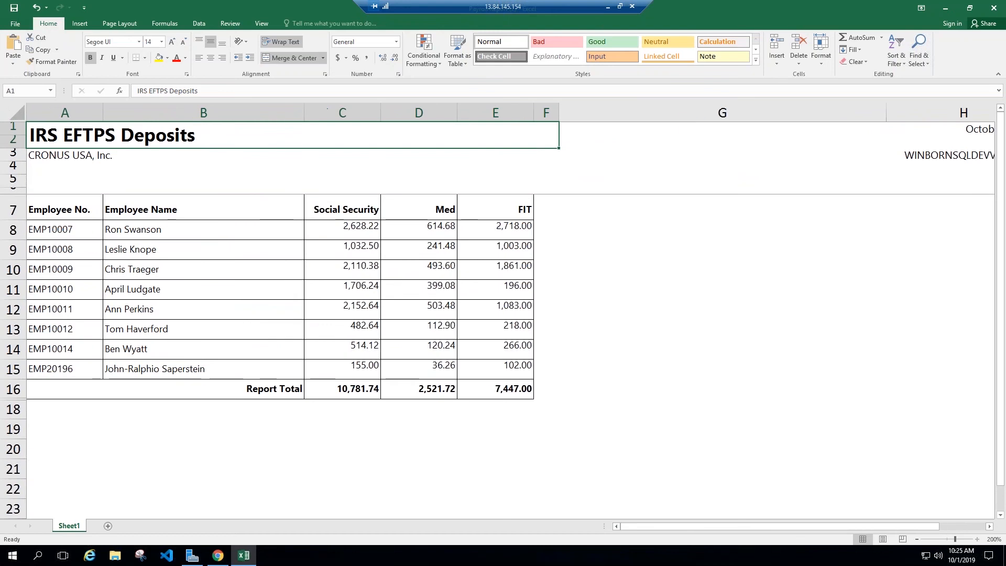
{"action": "left_click", "coordinate": [977, 539]}
{"action": "left_click", "coordinate": [398, 113]}
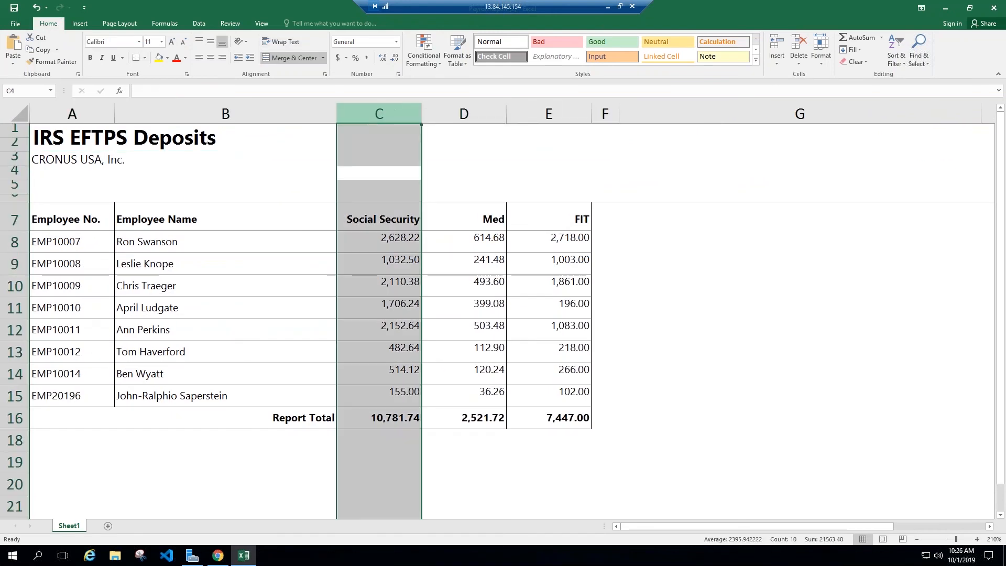
{"action": "left_click", "coordinate": [470, 109]}
{"action": "left_click", "coordinate": [558, 111]}
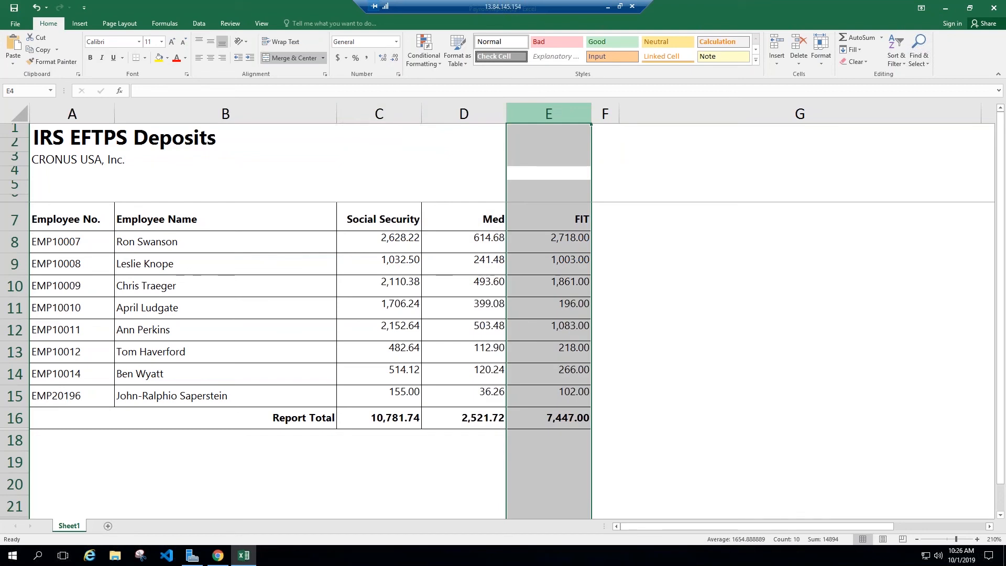
Step: Minimize the EFTPS worksheet, search for the Payroll Matrix List, examine the MATRIX record's rate lines, and return to the Payroll Menu
{"action": "left_click", "coordinate": [945, 13]}
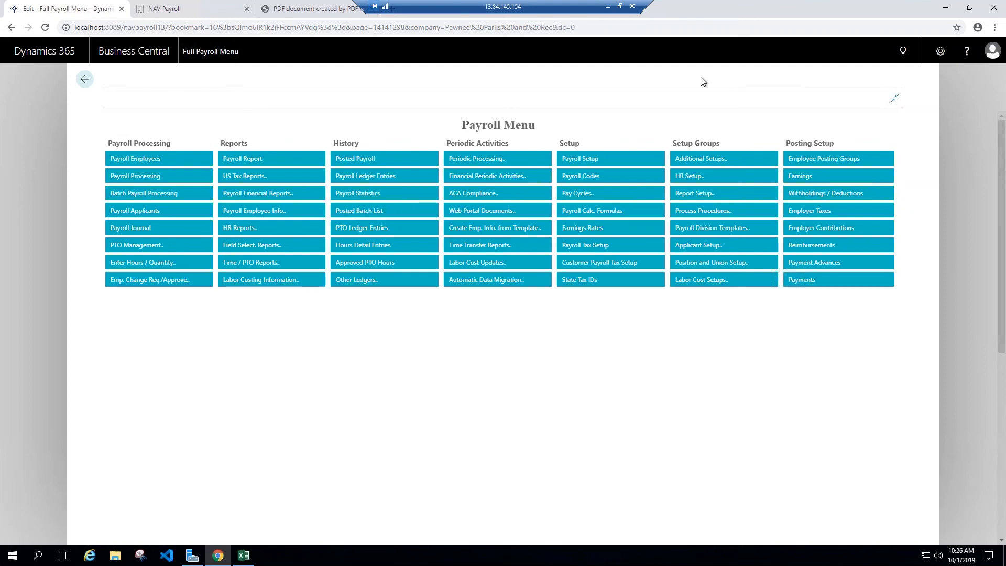
{"action": "left_click", "coordinate": [905, 51]}
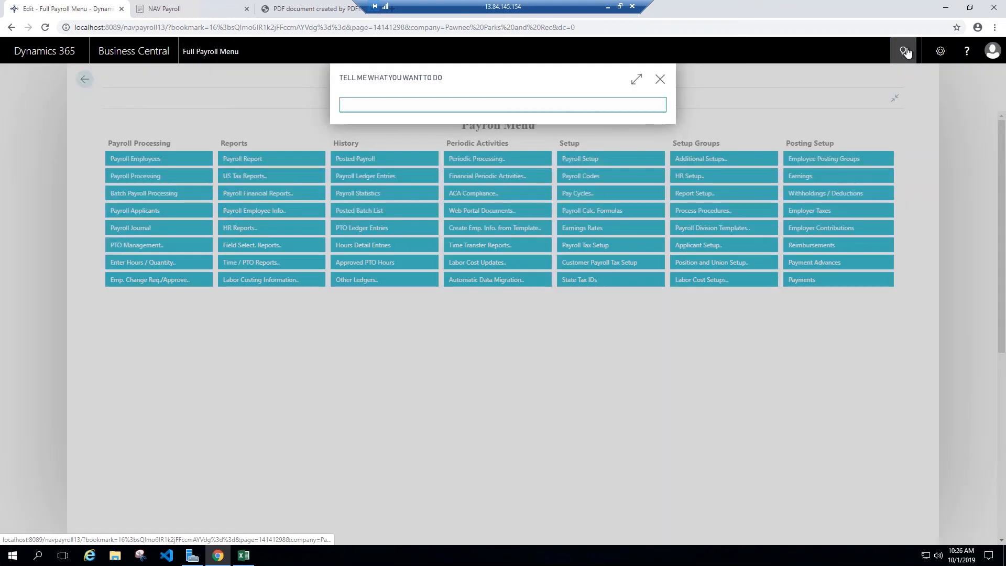
{"action": "type", "text": "pay matrix"}
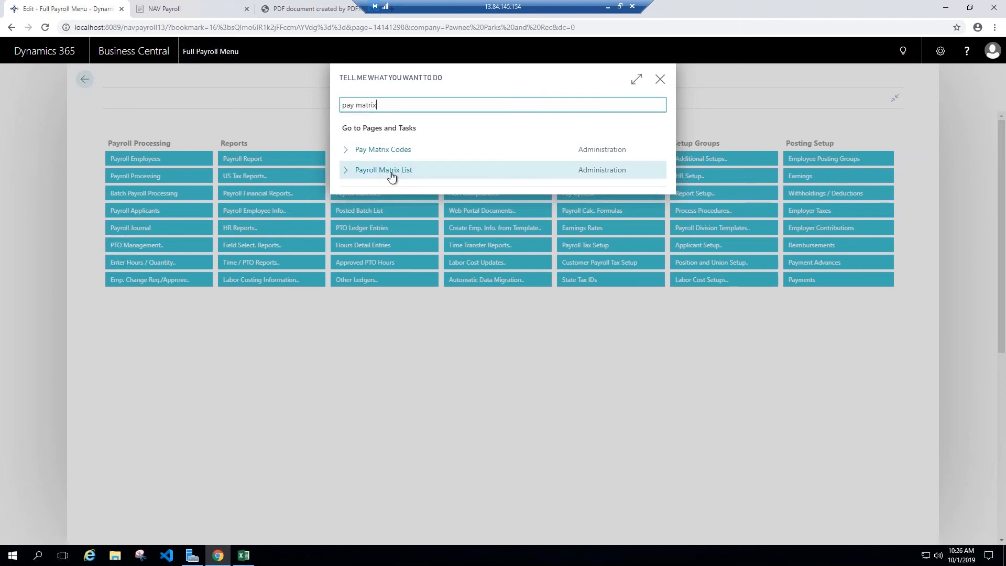
{"action": "left_click", "coordinate": [391, 171]}
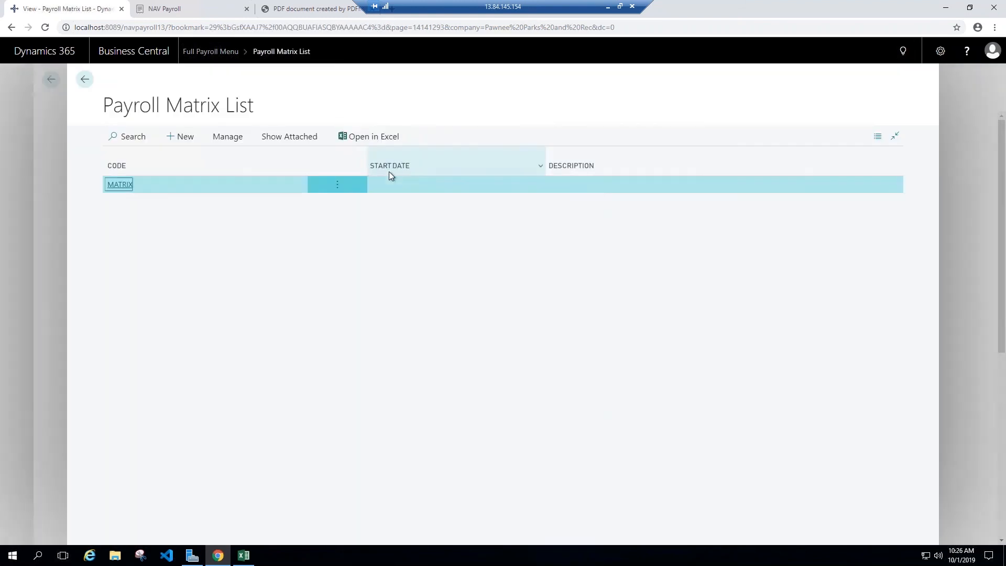
{"action": "left_click", "coordinate": [119, 185]}
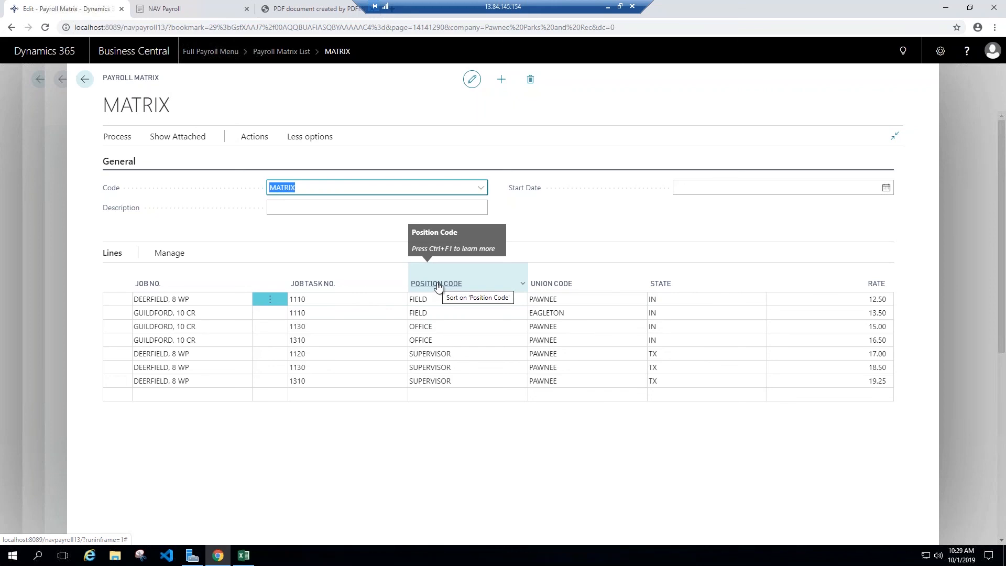
{"action": "left_click", "coordinate": [84, 79]}
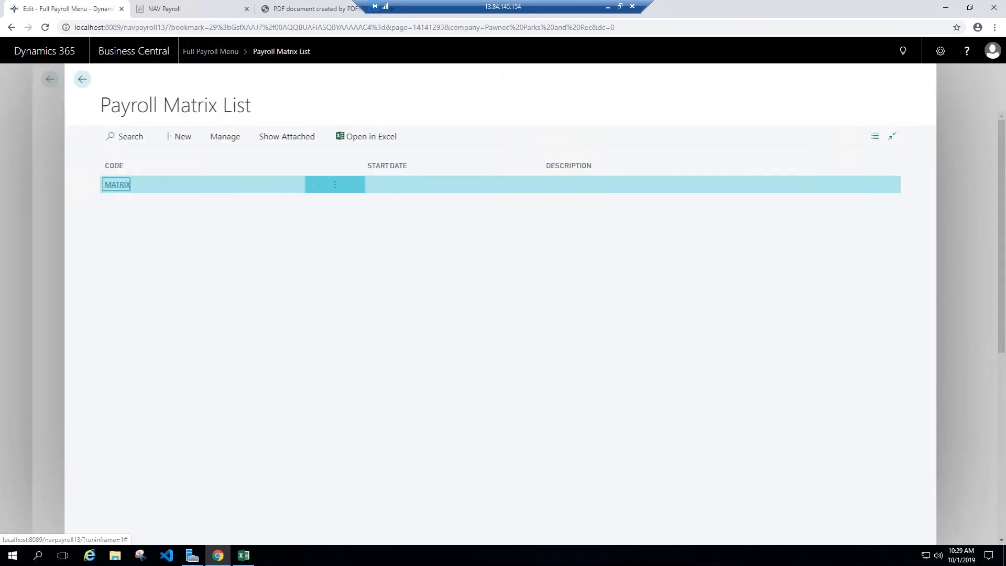
{"action": "left_click", "coordinate": [84, 78]}
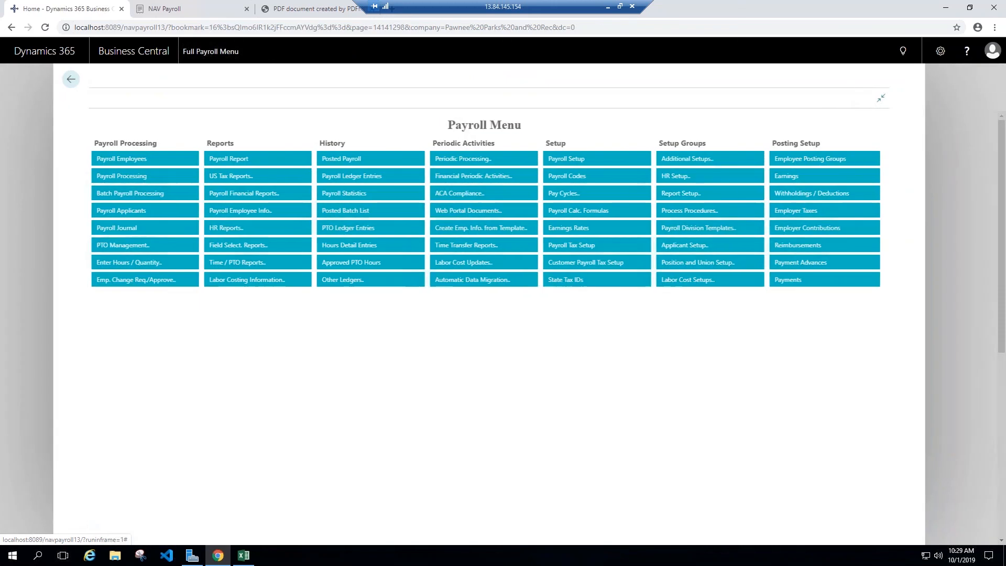
Step: Find the Process Procedure Codes and open the COMPANY STORE process procedure starting 1/1/2018
{"action": "left_click", "coordinate": [902, 52]}
{"action": "type", "text": "process"}
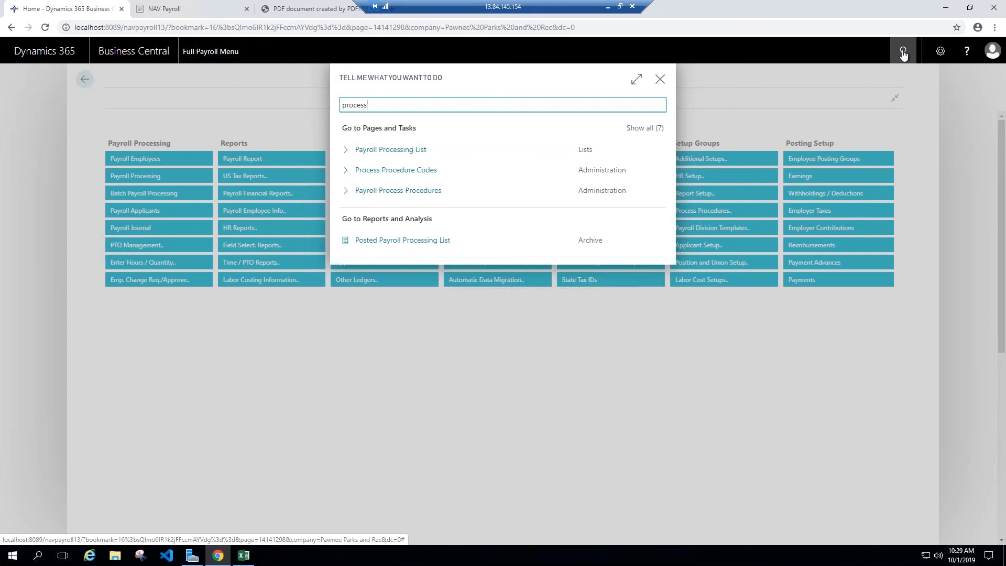
{"action": "left_click", "coordinate": [410, 169]}
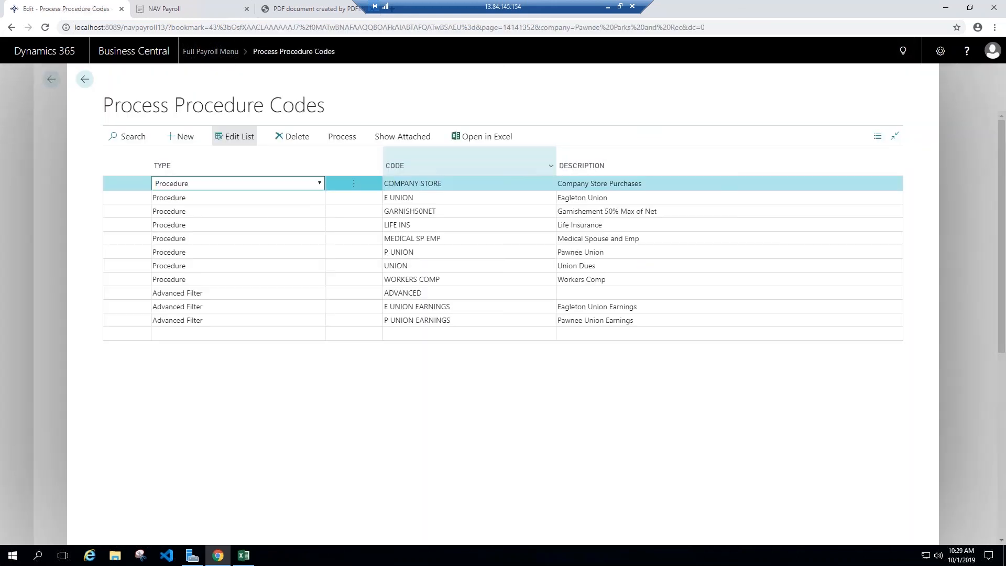
{"action": "left_click", "coordinate": [902, 51]}
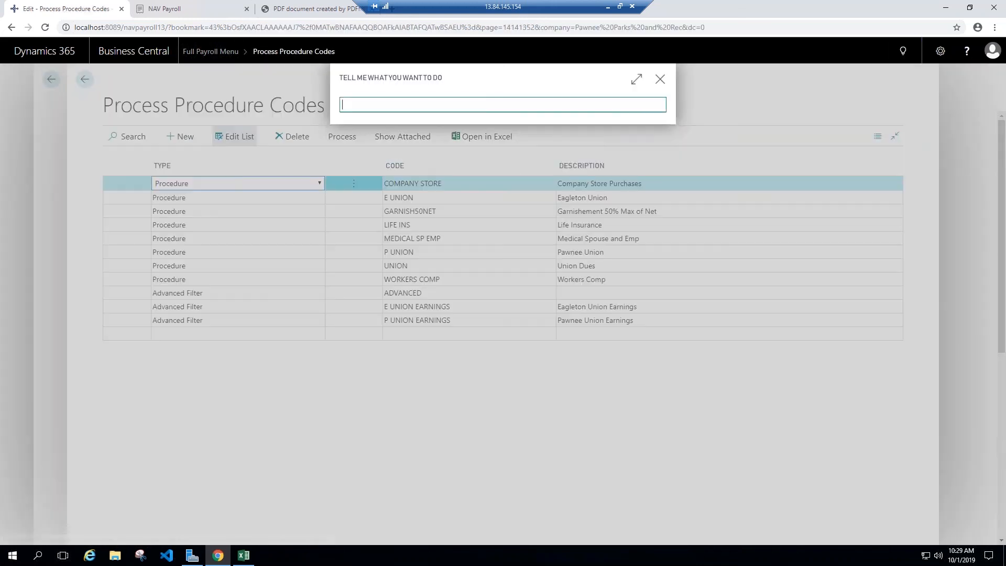
{"action": "type", "text": "process proc"}
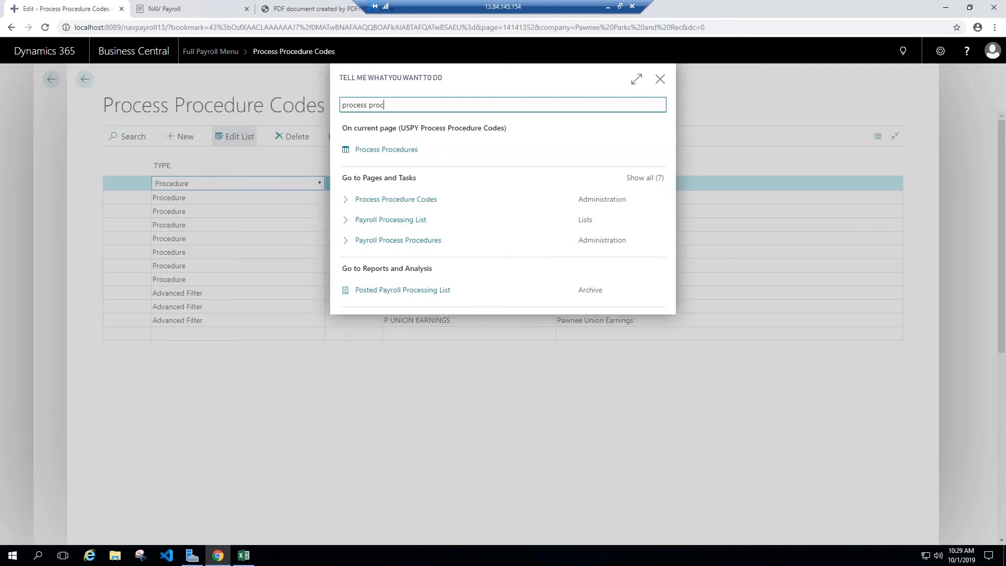
{"action": "left_click", "coordinate": [400, 151]}
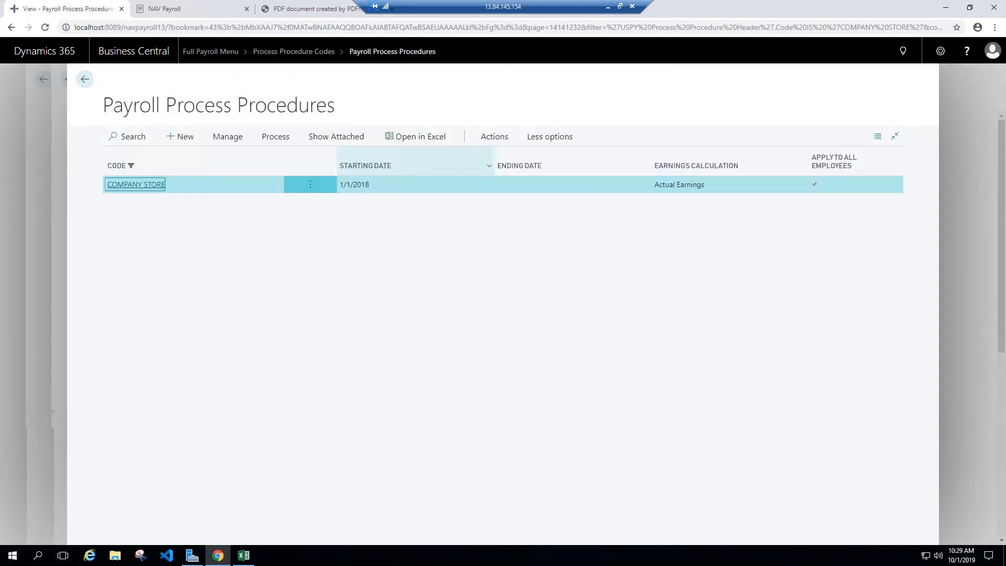
{"action": "left_click", "coordinate": [157, 185]}
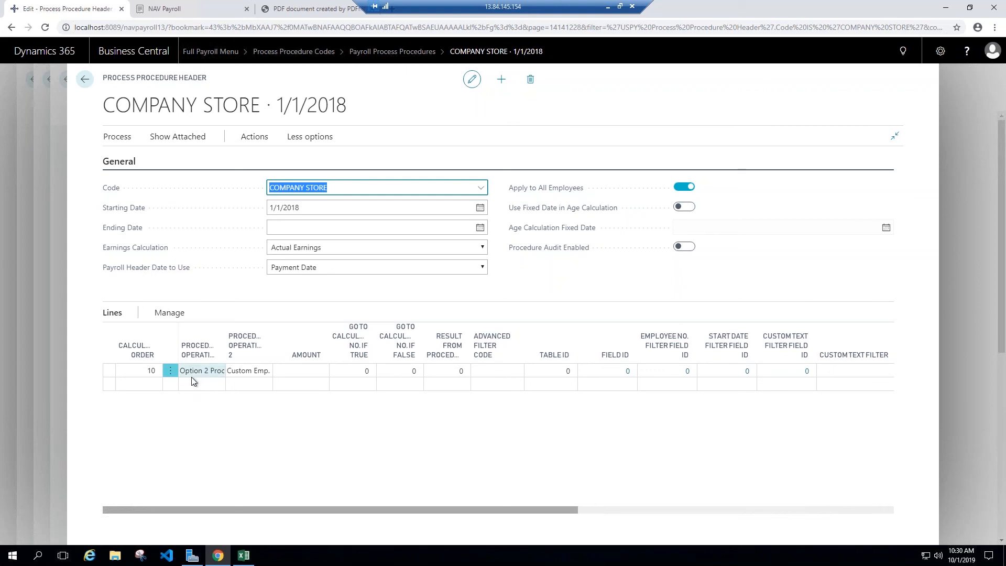
Step: Review the procedure operations available for a new COMPANY STORE line, and return to the Process Procedure Codes
{"action": "left_click", "coordinate": [132, 383]}
{"action": "left_click", "coordinate": [202, 384]}
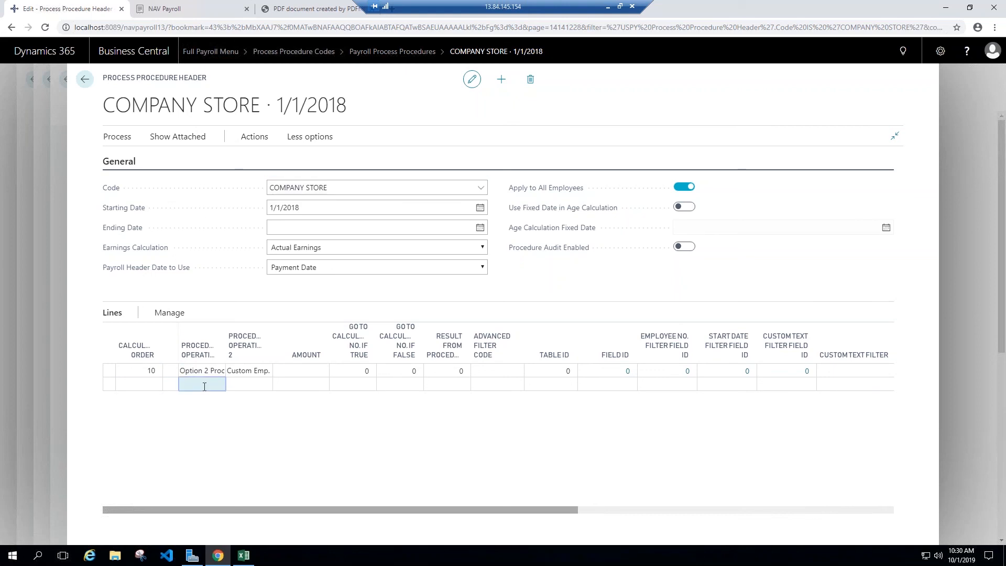
{"action": "left_click", "coordinate": [220, 385]}
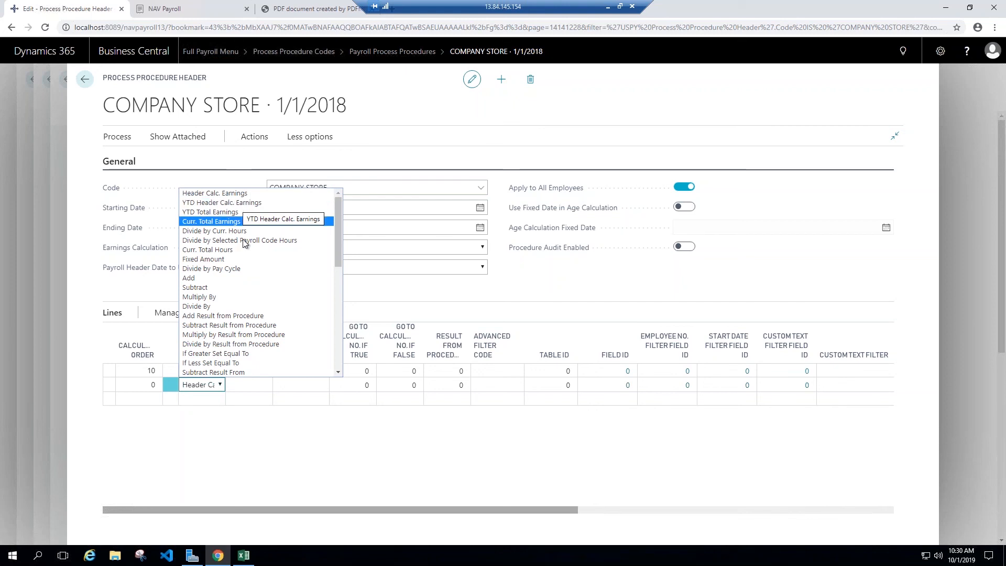
{"action": "scroll", "coordinate": [242, 236], "scroll_direction": "down", "scroll_amount": 10}
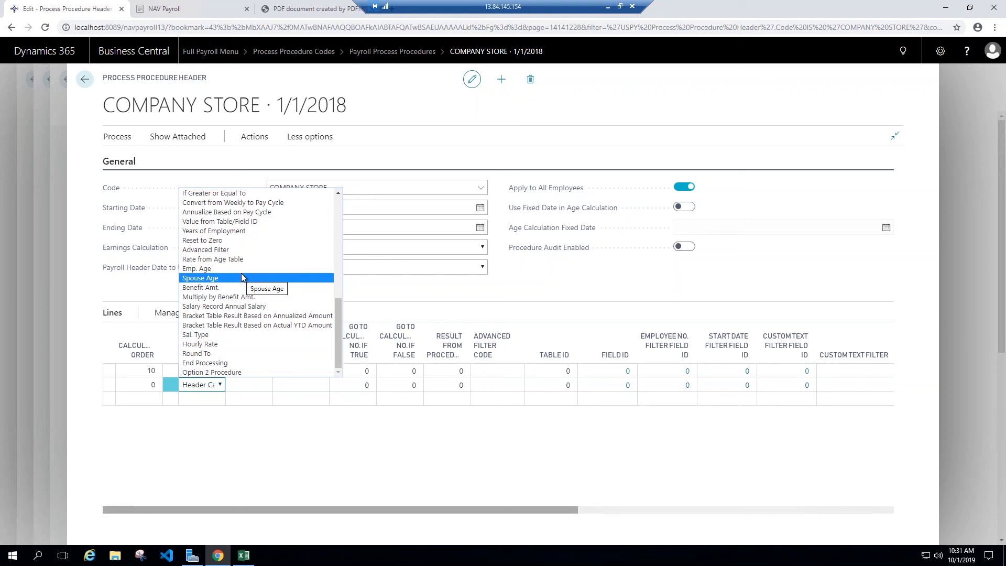
{"action": "left_click", "coordinate": [83, 80]}
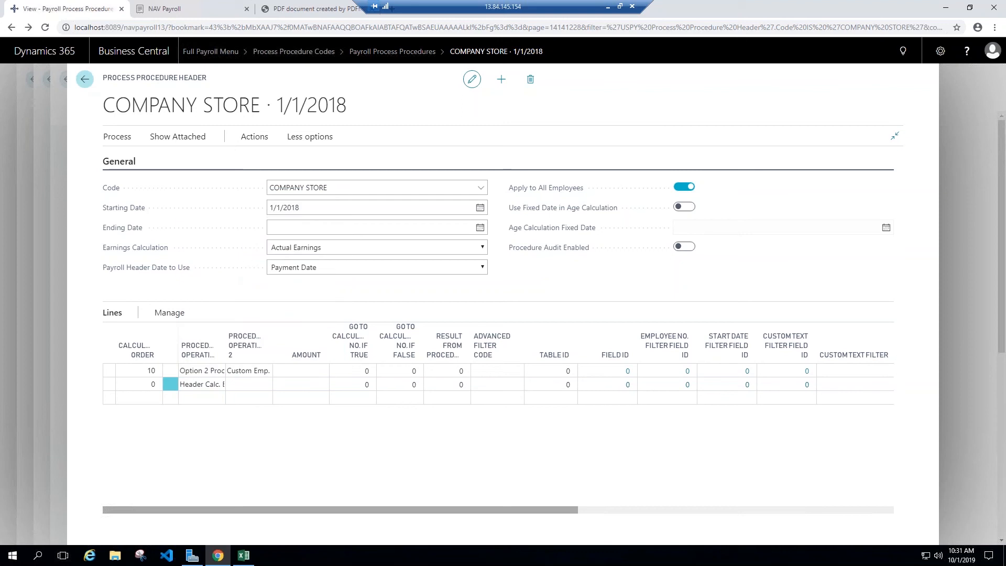
{"action": "left_click", "coordinate": [84, 79]}
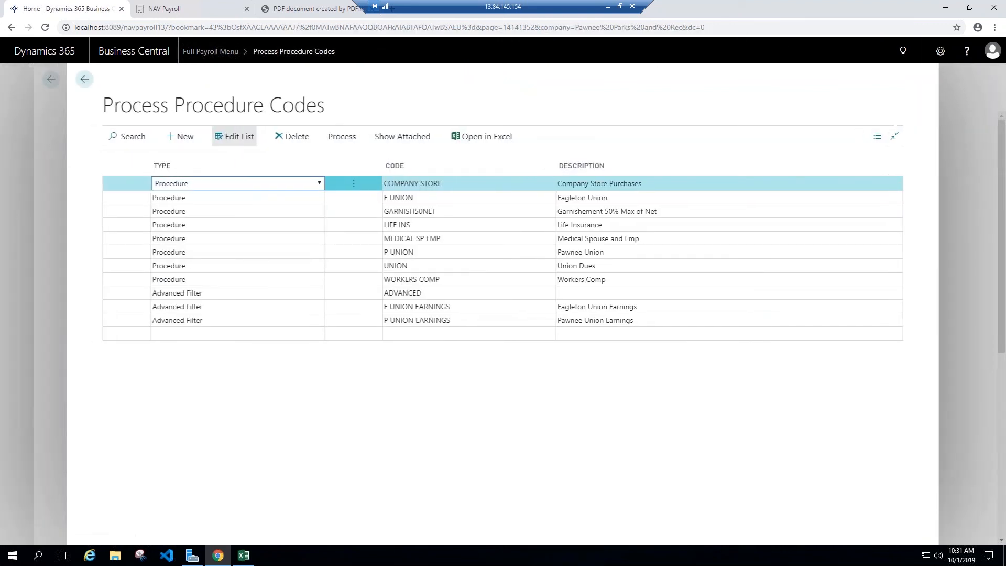
Step: Search for the Advanced OT List and open the SUPERVISOR, SCHEDULE A, EAGLETON, IN overtime setup
{"action": "left_click", "coordinate": [909, 53]}
{"action": "type", "text": "advanced"}
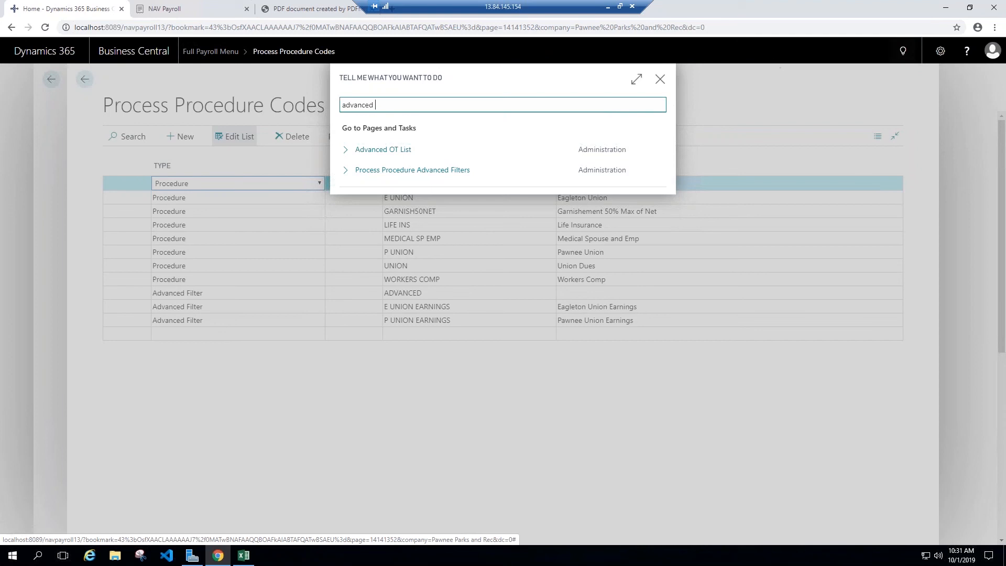
{"action": "left_click", "coordinate": [384, 150]}
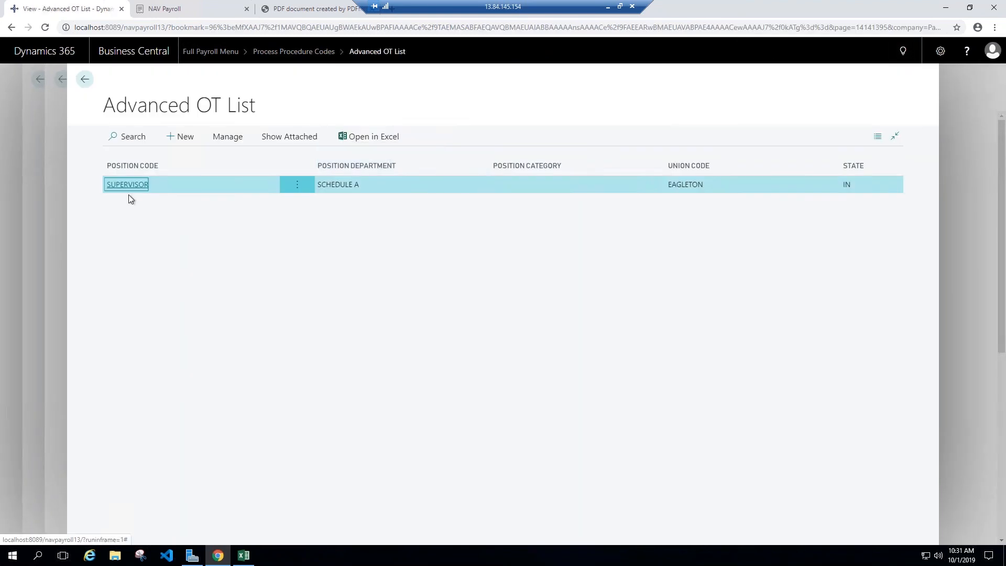
{"action": "left_click", "coordinate": [132, 187]}
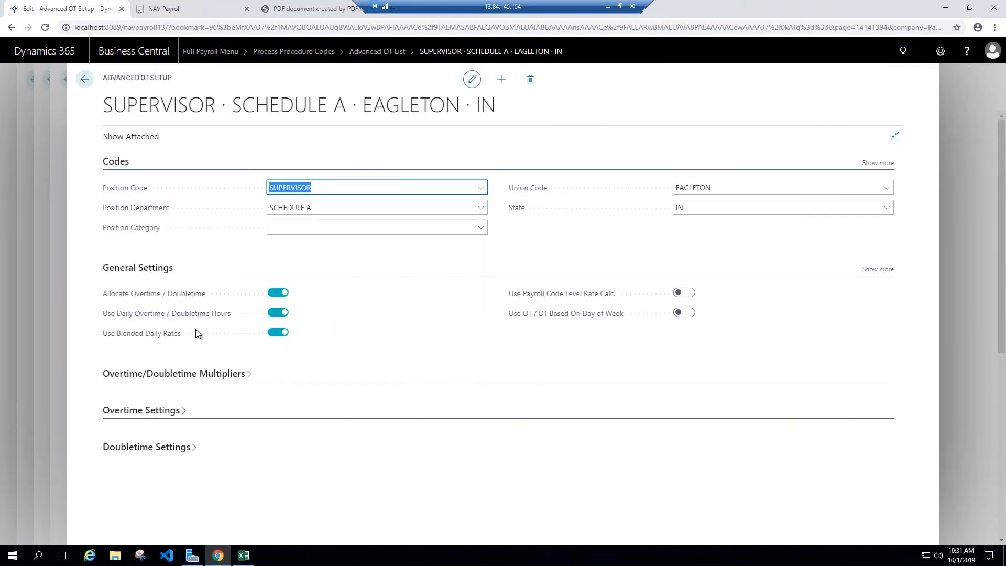
Step: Expand and examine the overtime/doubletime multipliers, overtime settings and doubletime settings of the SUPERVISOR setup
{"action": "left_click", "coordinate": [202, 374]}
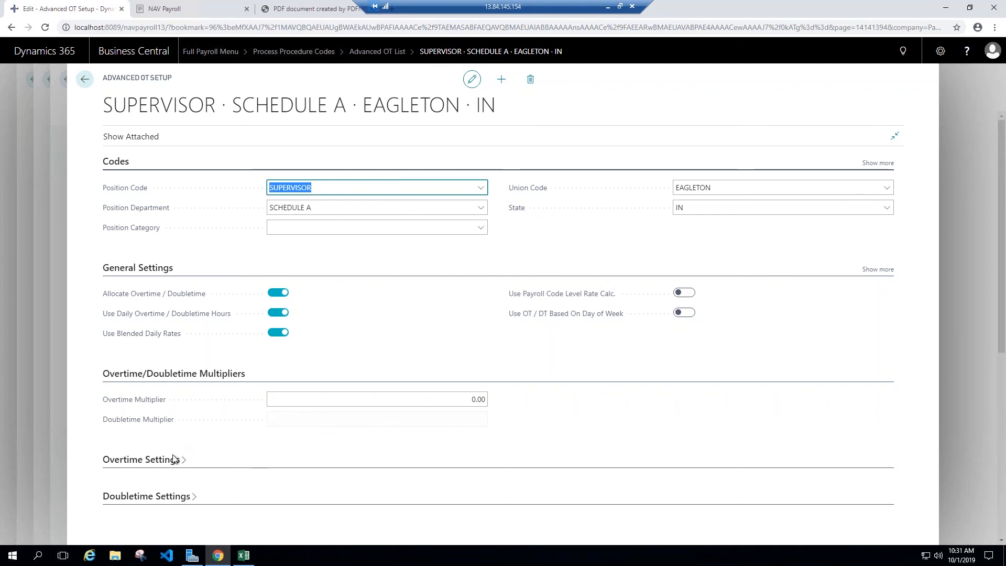
{"action": "left_click", "coordinate": [176, 457]}
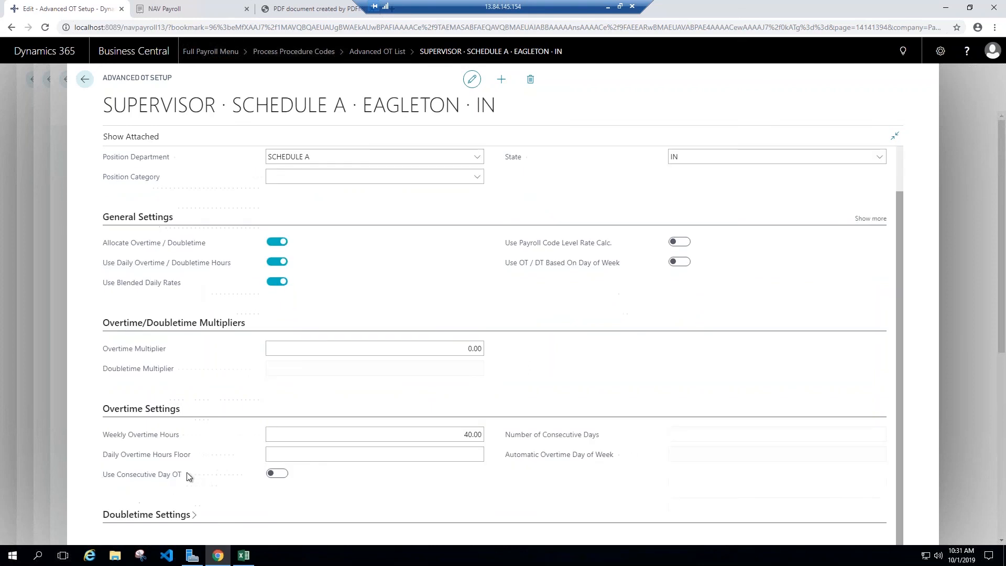
{"action": "left_click", "coordinate": [195, 512]}
{"action": "scroll", "coordinate": [241, 447], "scroll_direction": "down", "scroll_amount": 2}
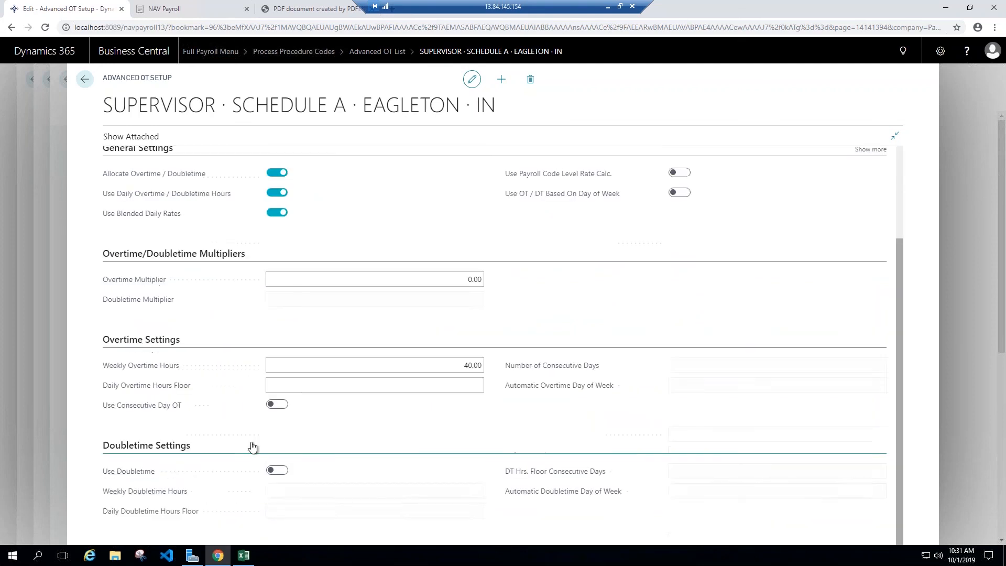
{"action": "scroll", "coordinate": [252, 443], "scroll_direction": "up", "scroll_amount": 3}
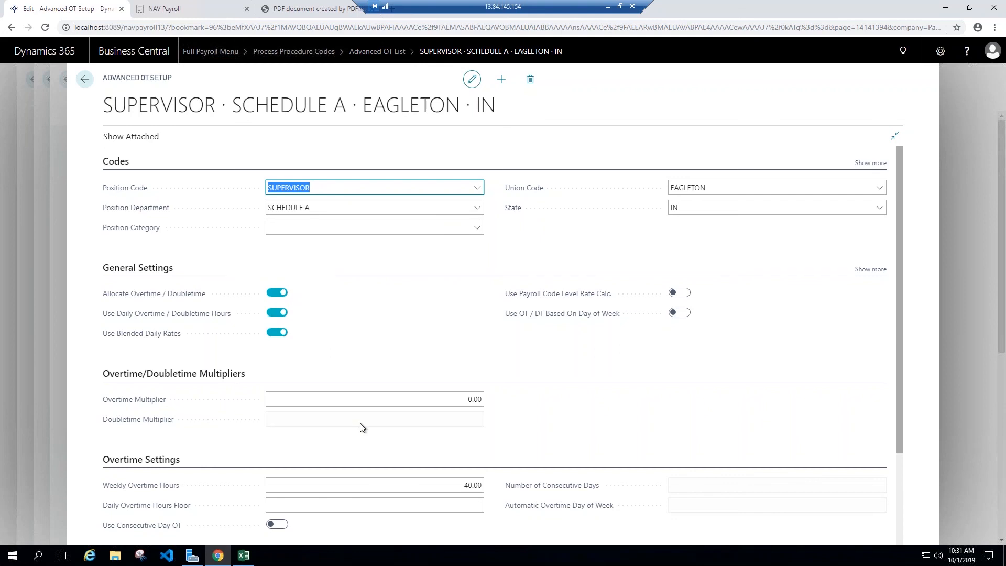
{"action": "scroll", "coordinate": [362, 421], "scroll_direction": "down", "scroll_amount": 3}
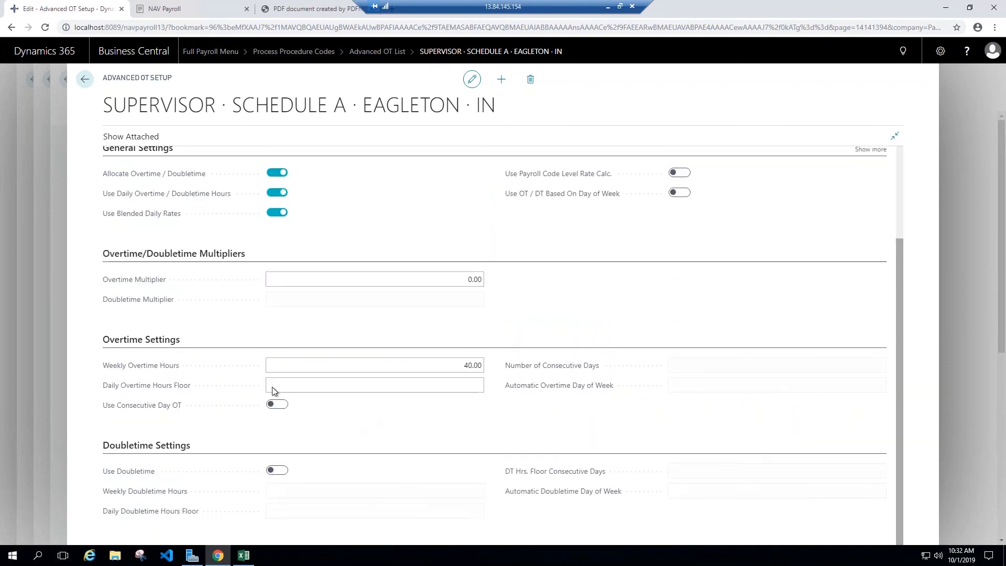
{"action": "left_click", "coordinate": [318, 386]}
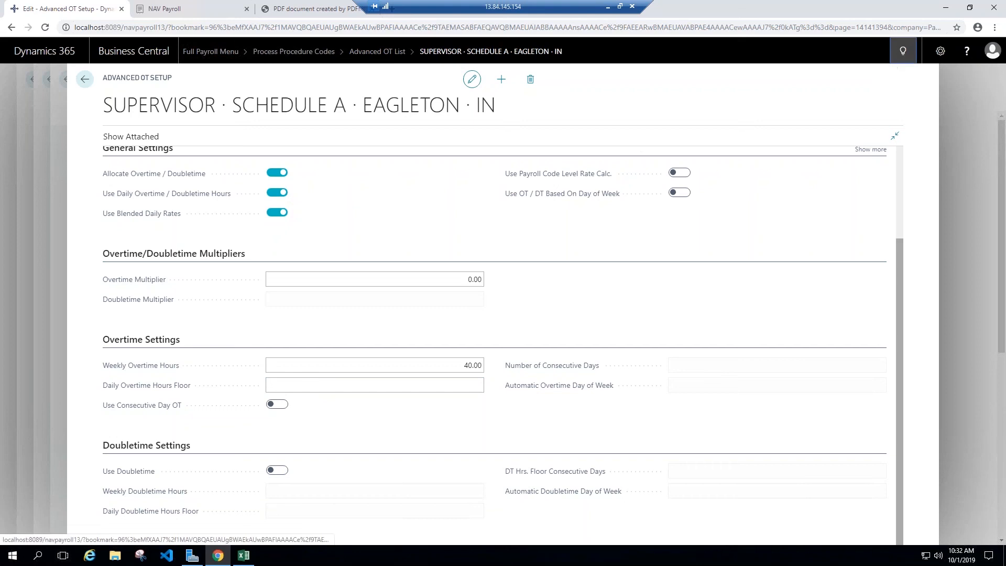
Step: Search for Payroll Setup, open it, and look through its sections down to the payroll users and ACA setup
{"action": "left_click", "coordinate": [903, 51]}
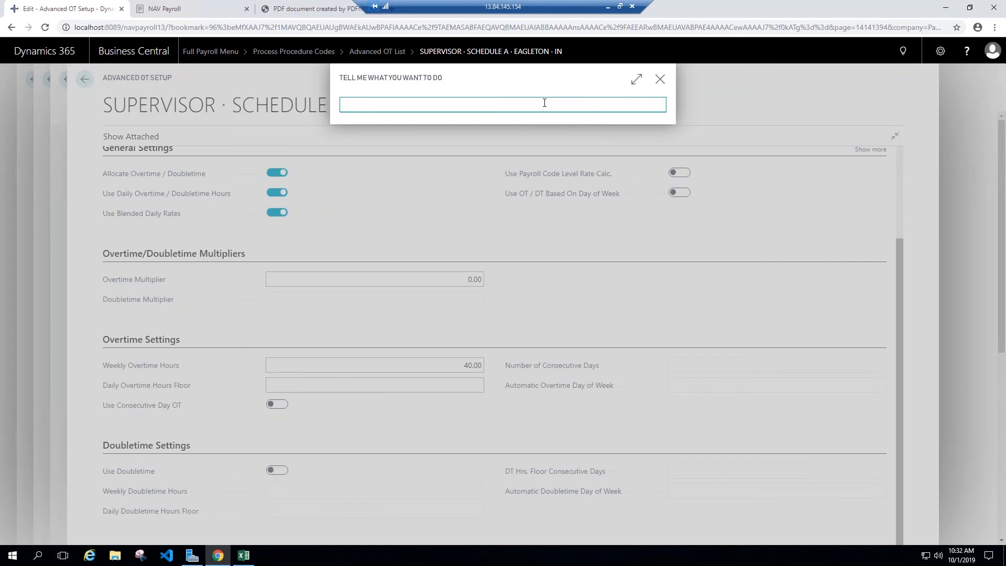
{"action": "type", "text": "payroll setup"}
{"action": "left_click", "coordinate": [374, 151]}
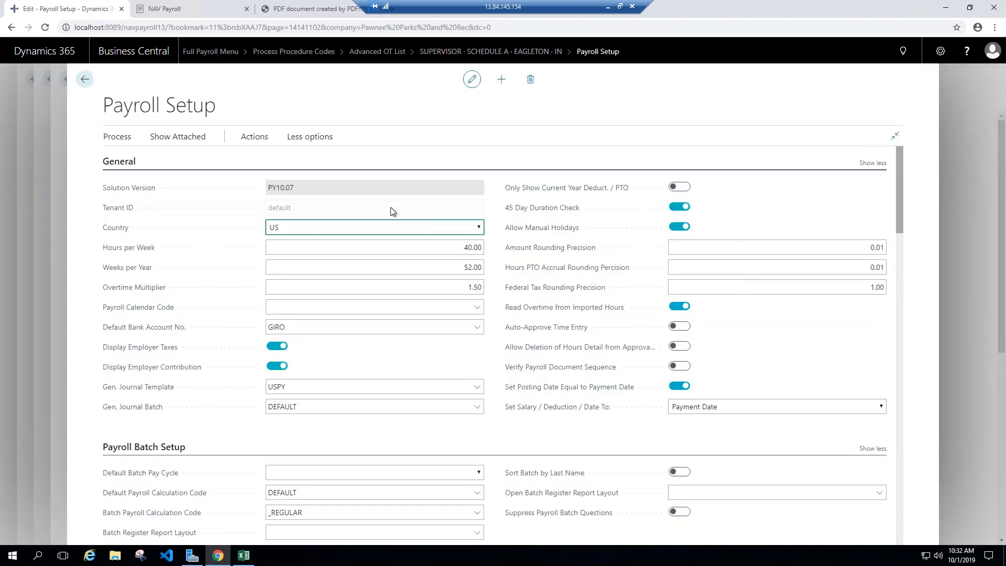
{"action": "scroll", "coordinate": [393, 211], "scroll_direction": "down", "scroll_amount": 6}
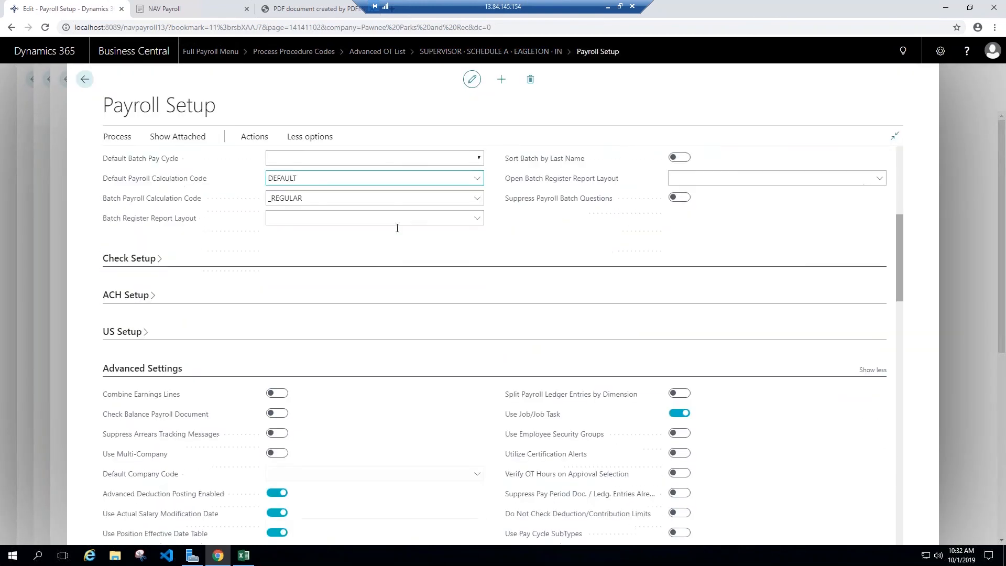
{"action": "scroll", "coordinate": [397, 227], "scroll_direction": "down", "scroll_amount": 10}
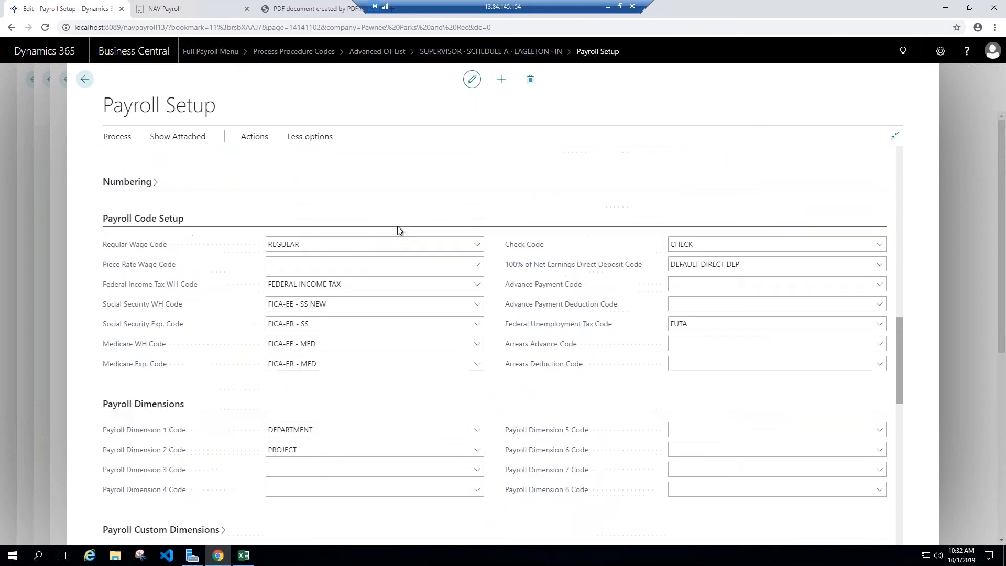
{"action": "scroll", "coordinate": [397, 230], "scroll_direction": "down", "scroll_amount": 7}
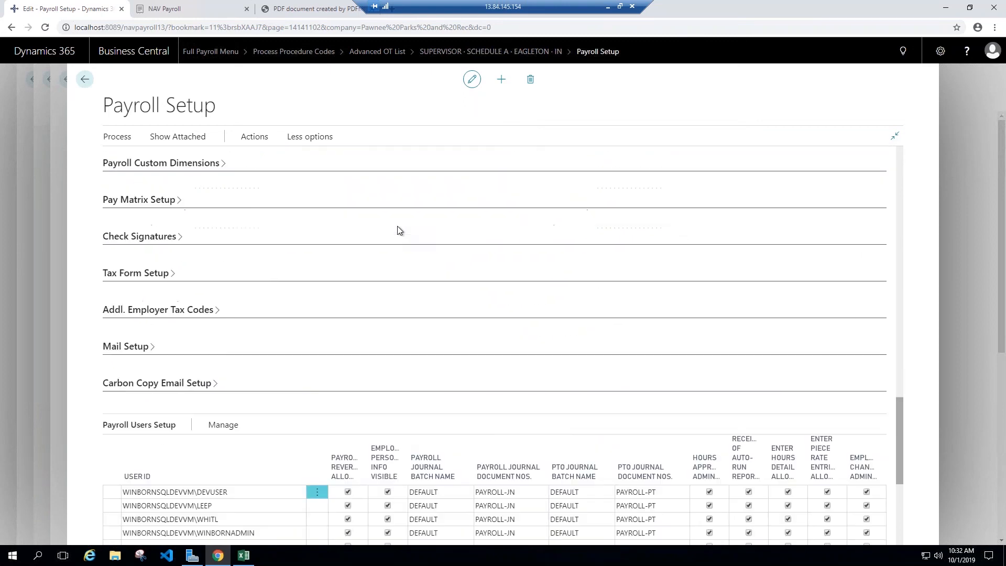
{"action": "scroll", "coordinate": [397, 229], "scroll_direction": "down", "scroll_amount": 4}
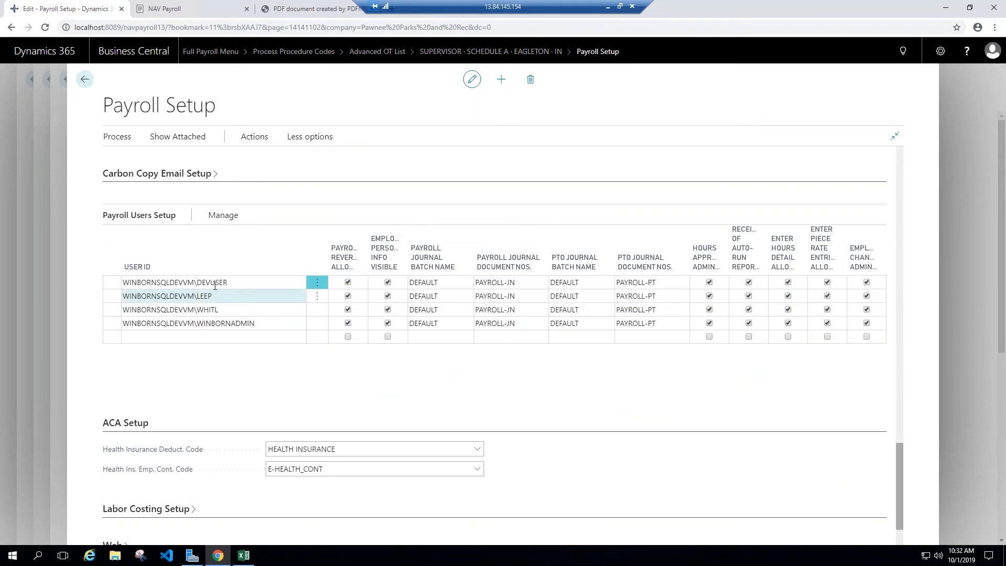